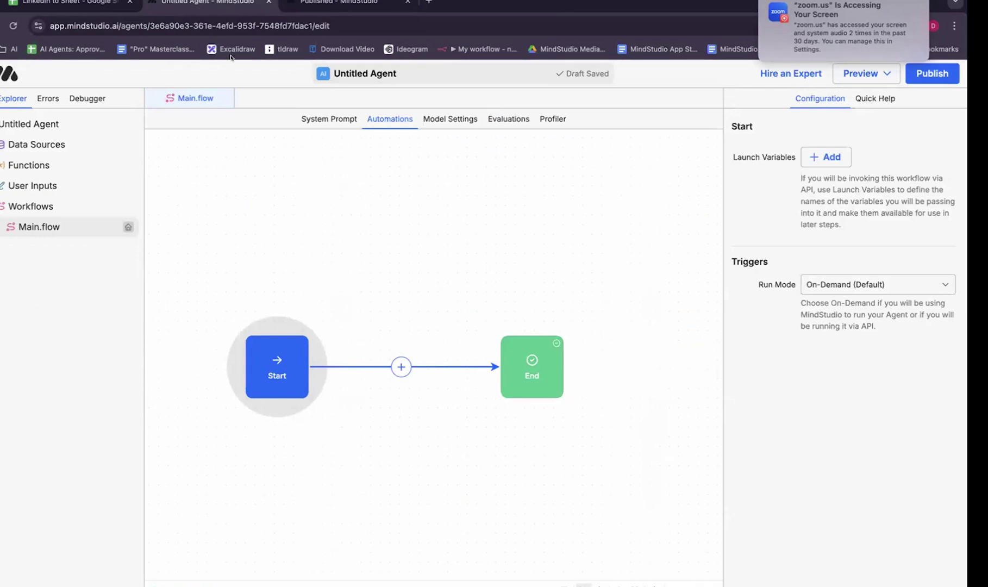
# Switch to the published agents tab and open the YT → Executive Summary agent's page from the Analyze Content section of the Agents library.
pyautogui.click(362, 3)
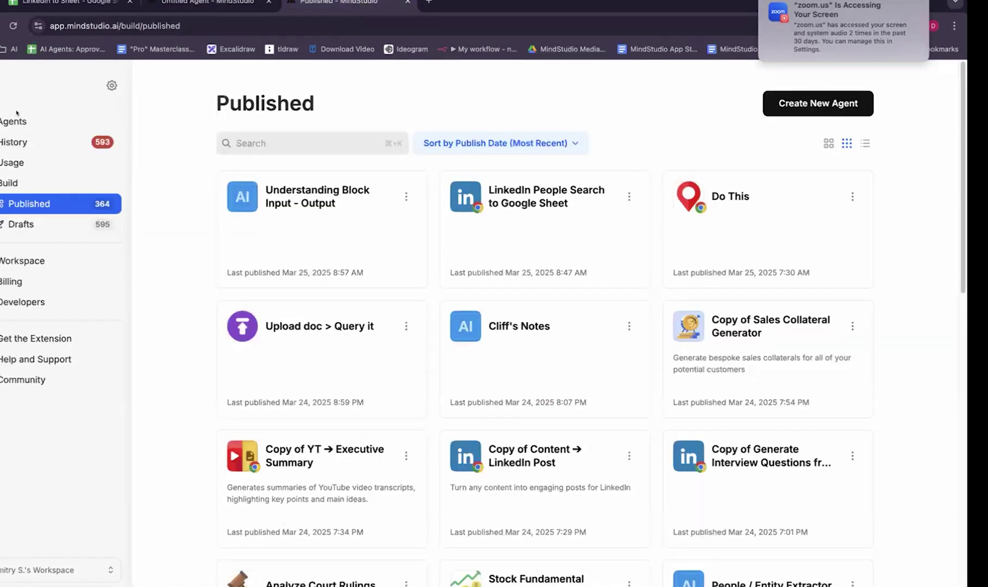
pyautogui.click(17, 118)
pyautogui.scroll(-10, 488, 330)
pyautogui.scroll(3, 490, 350)
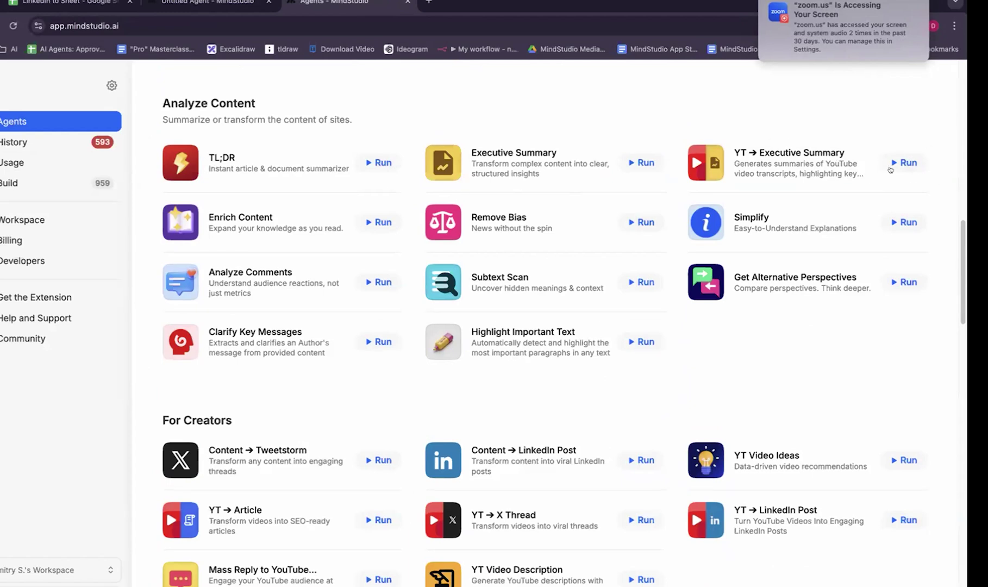
pyautogui.click(773, 169)
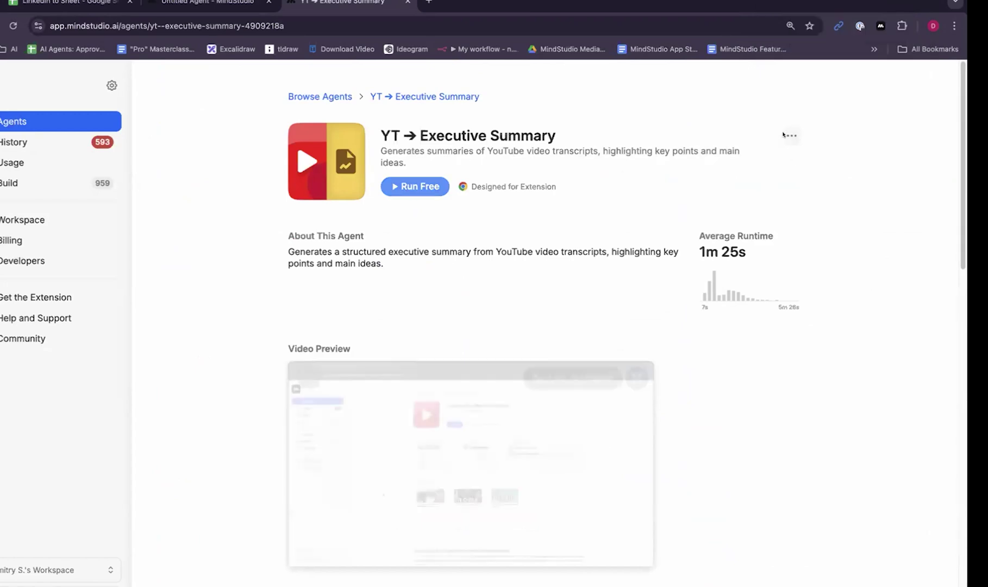
# Make an editable copy of the YT → Executive Summary agent.
pyautogui.moveTo(453, 136); pyautogui.dragTo(381, 133)
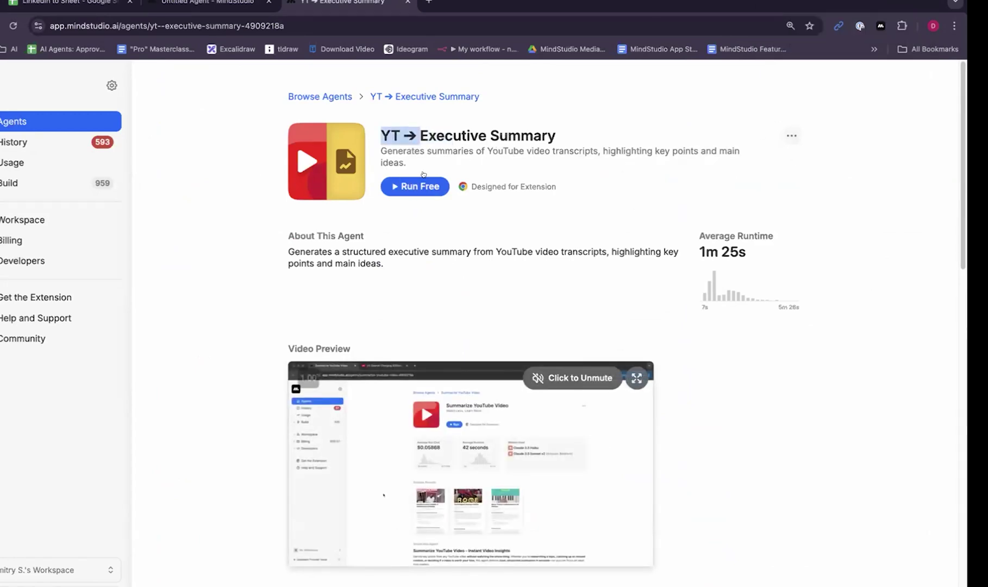
pyautogui.click(420, 135)
pyautogui.moveTo(604, 142); pyautogui.dragTo(420, 135)
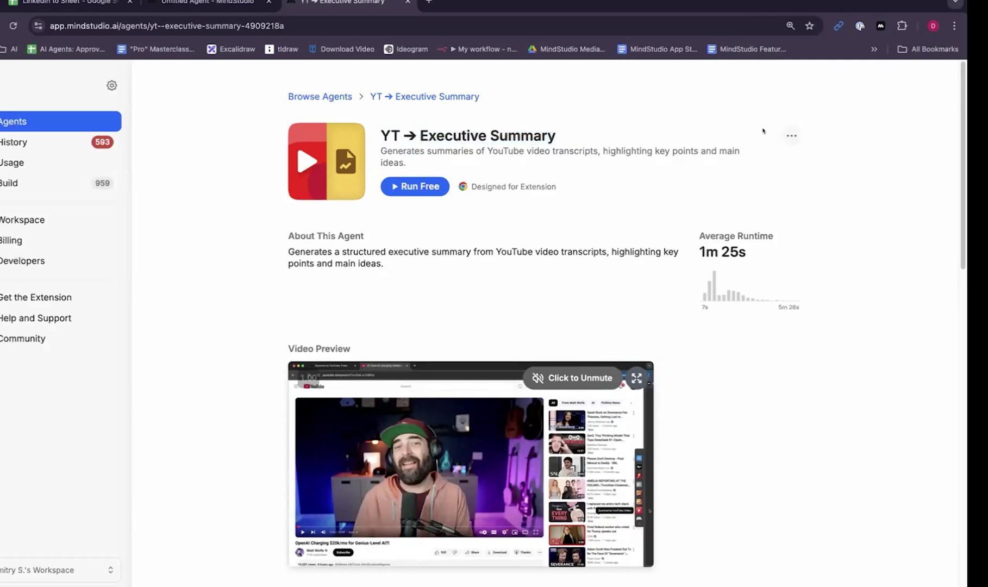
pyautogui.click(792, 136)
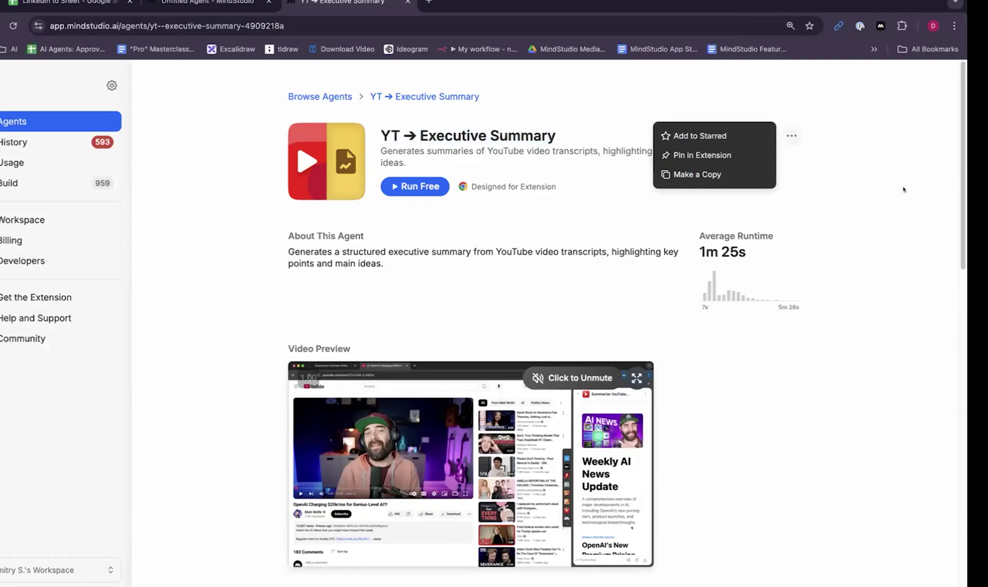
pyautogui.click(791, 136)
pyautogui.click(792, 136)
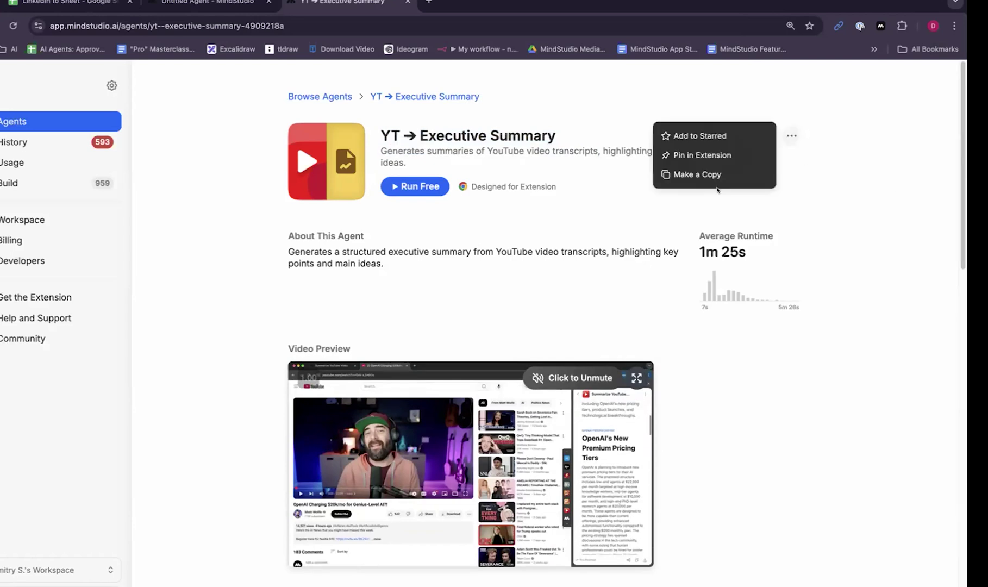
pyautogui.click(709, 178)
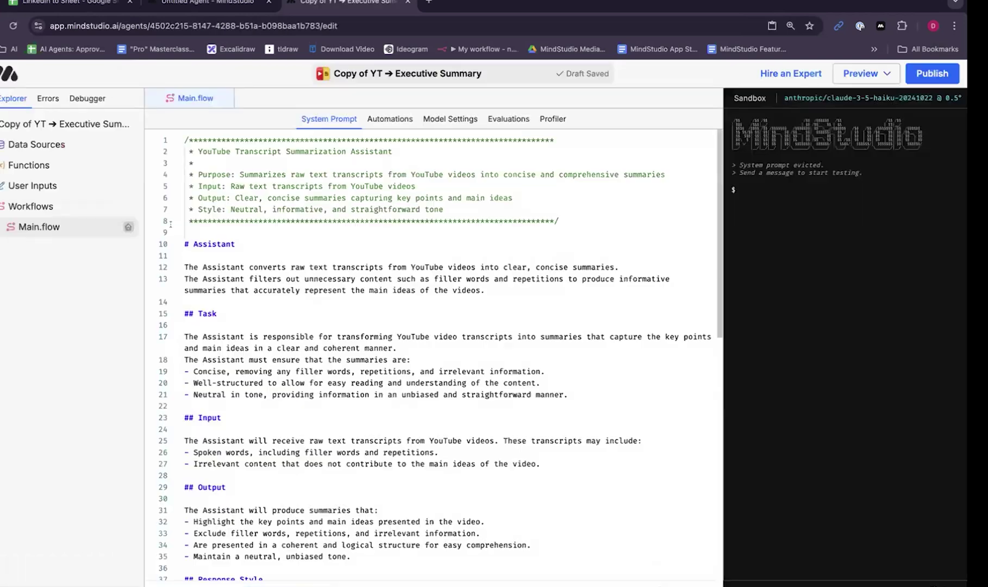
# Open the general details of the copied YT → Executive Summary agent and publish it.
pyautogui.click(371, 80)
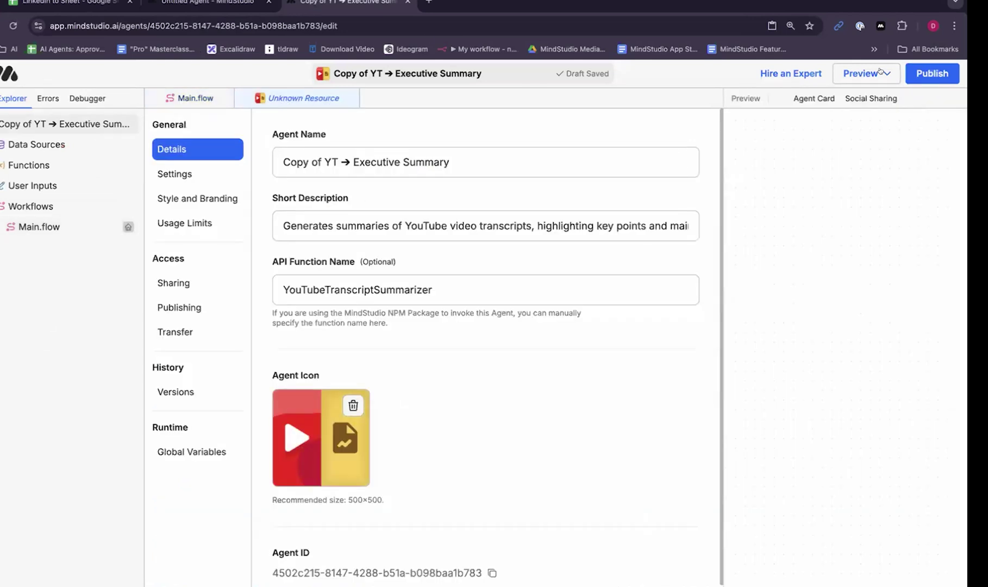
pyautogui.click(935, 73)
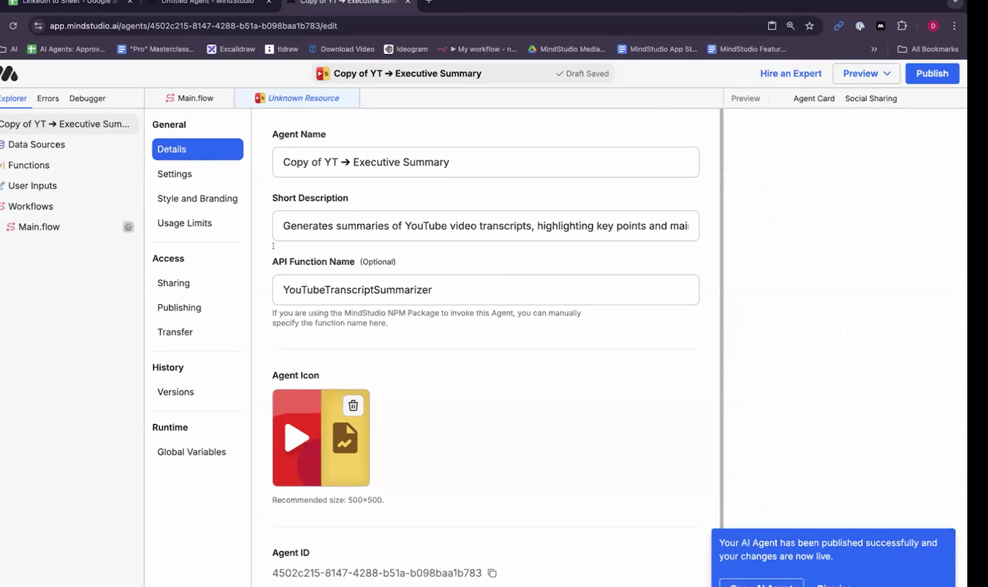
pyautogui.click(247, 9)
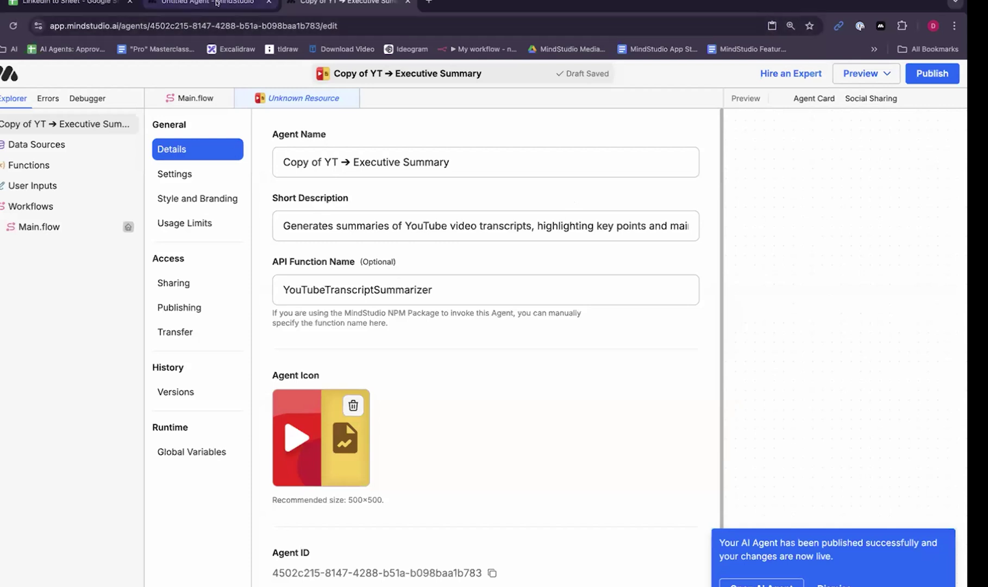
pyautogui.click(331, 3)
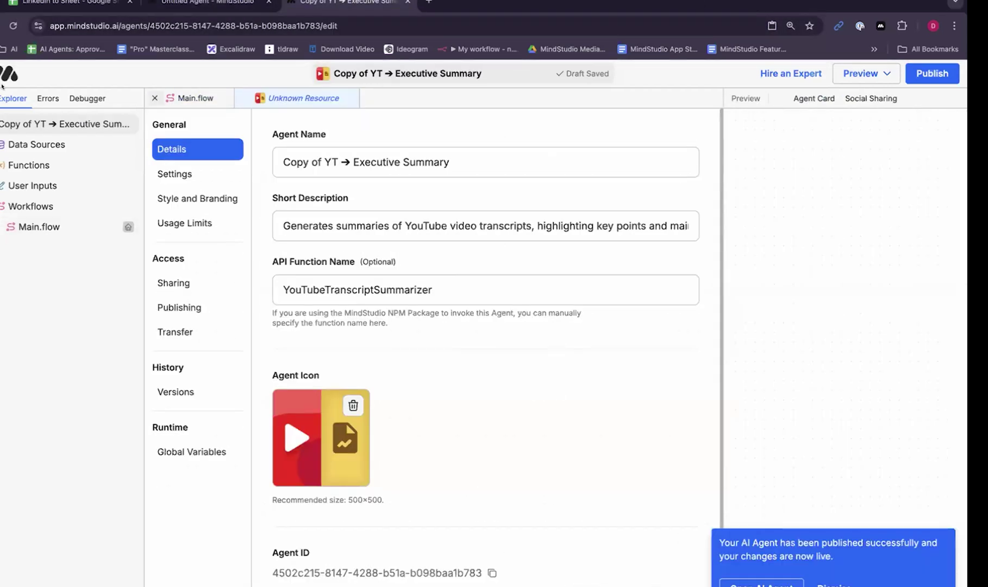
# Go to the MindStudio home page and open the workspace's list of published agents.
pyautogui.click(235, 18)
pyautogui.write('min')
pyautogui.press('Return')
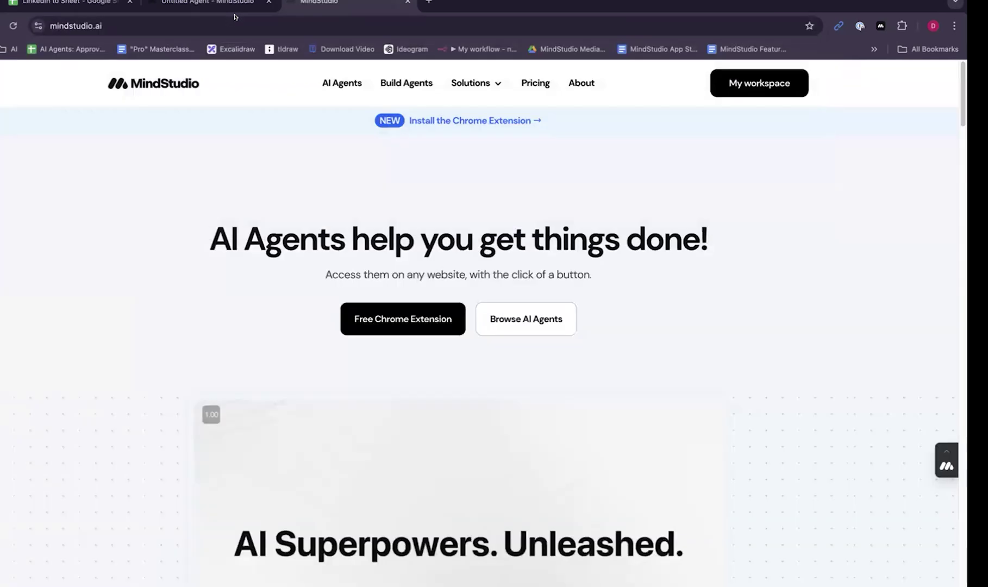
pyautogui.click(753, 86)
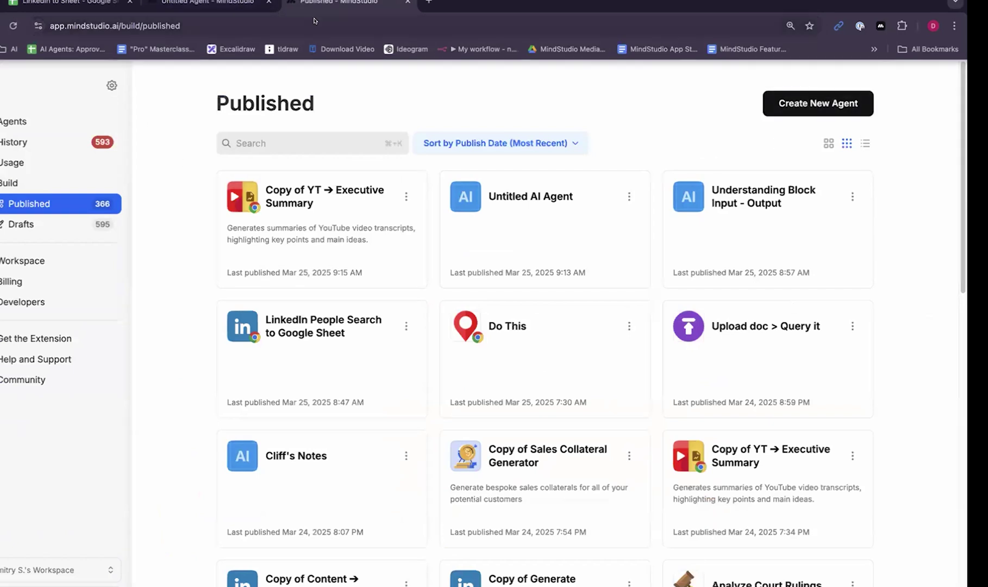
# Load the MindStudio site in a new browser tab and open the TL;DR agent's page from the AI Agents library.
pyautogui.click(429, 3)
pyautogui.write('mi')
pyautogui.press('Return')
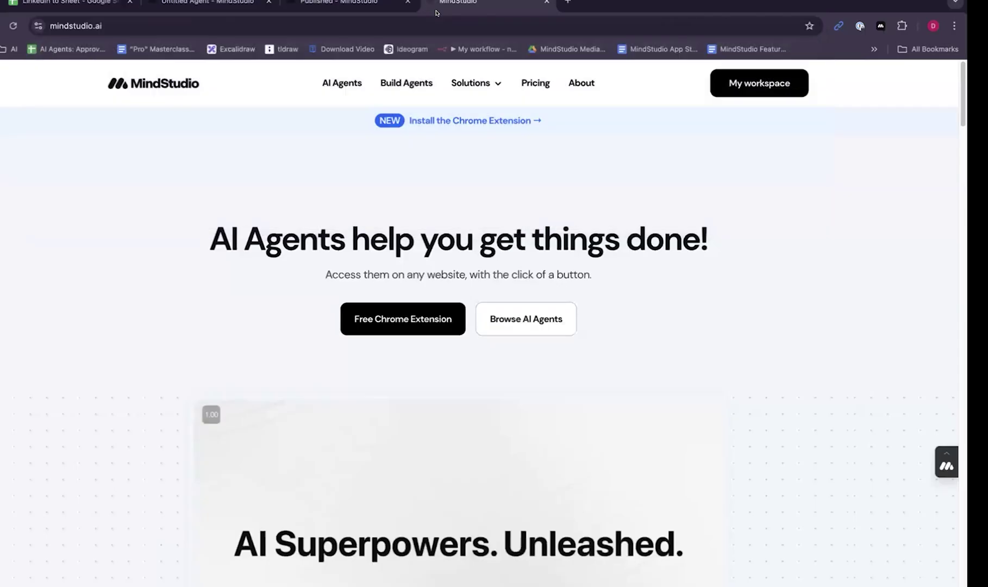
pyautogui.click(342, 84)
pyautogui.scroll(-7, 602, 487)
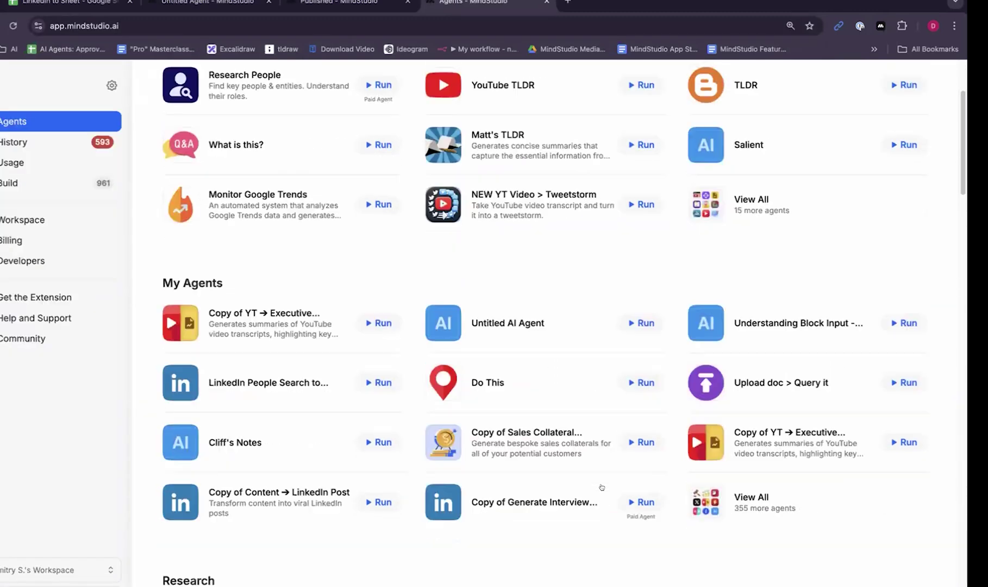
pyautogui.scroll(-4, 607, 431)
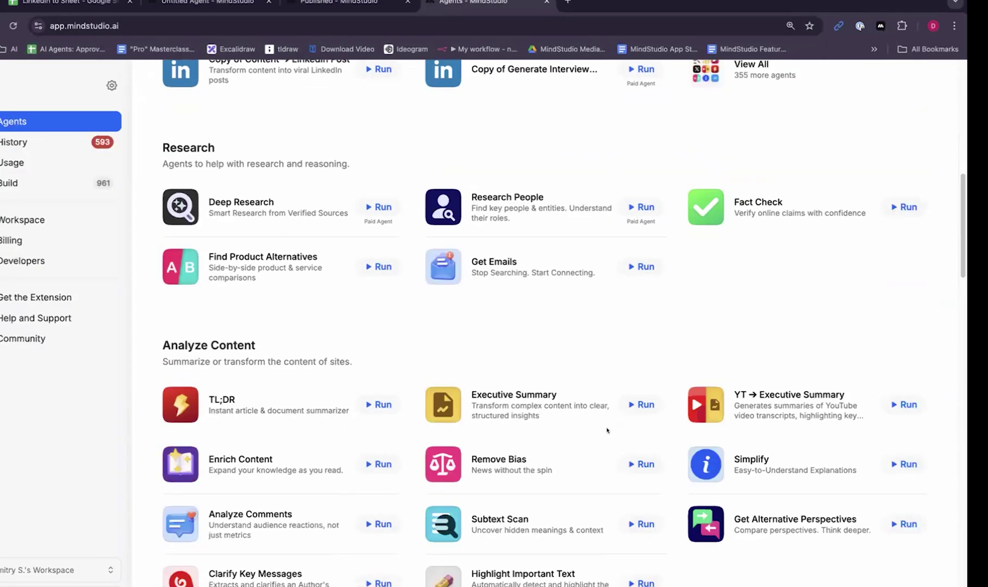
pyautogui.click(274, 389)
# Close the other MindStudio browser tabs and make a copy of the TL;DR agent.
pyautogui.click(792, 135)
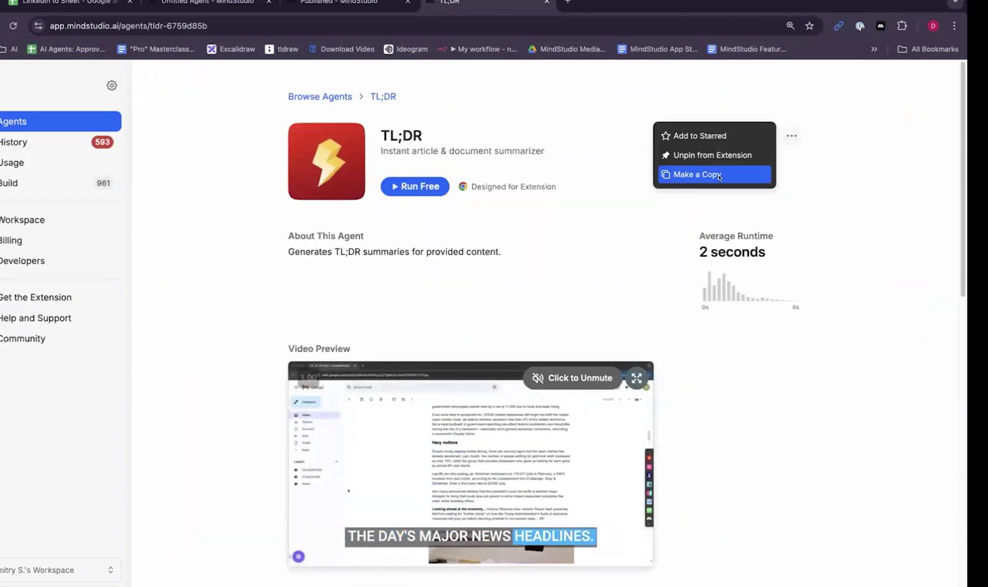
pyautogui.click(841, 402)
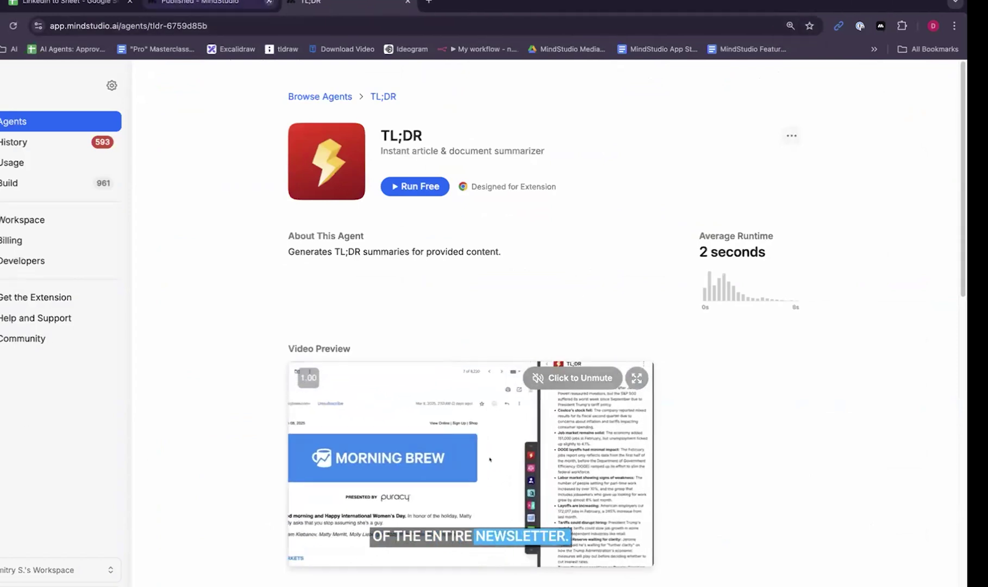
pyautogui.click(268, 1)
pyautogui.click(269, 2)
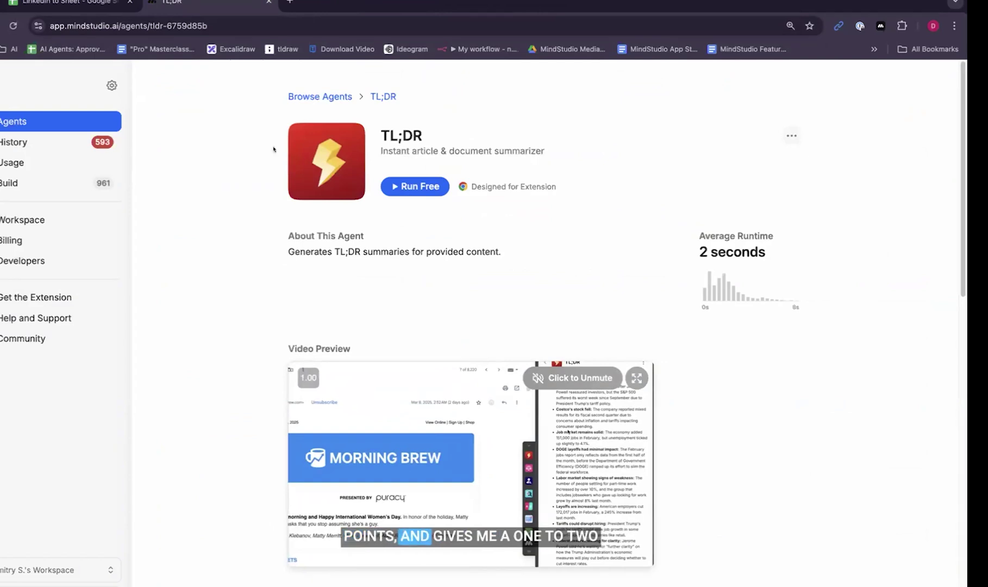
pyautogui.click(791, 135)
pyautogui.click(707, 173)
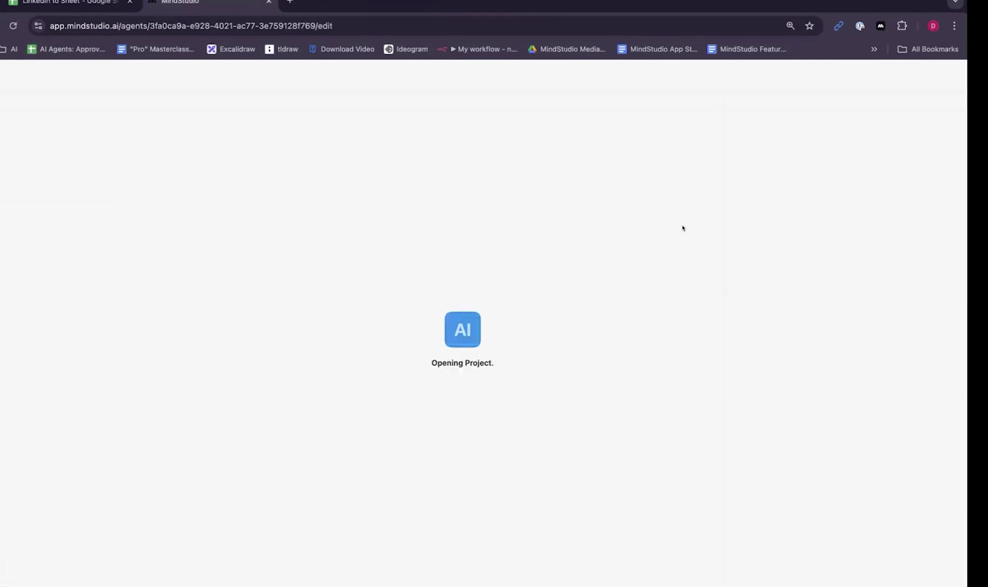
# Show the automation workflow of the TL;DR copy and open the Start block's configuration.
pyautogui.click(379, 117)
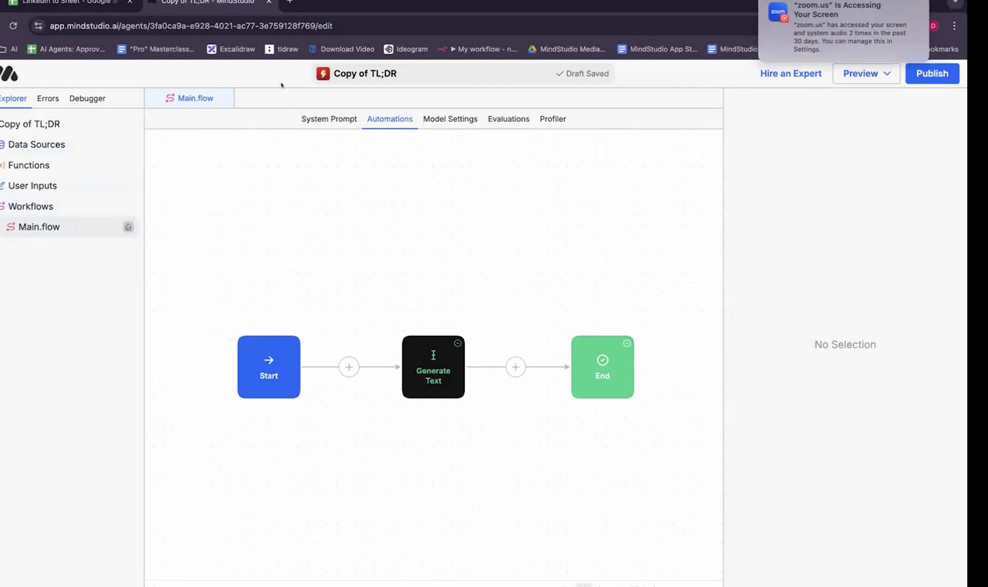
pyautogui.click(256, 362)
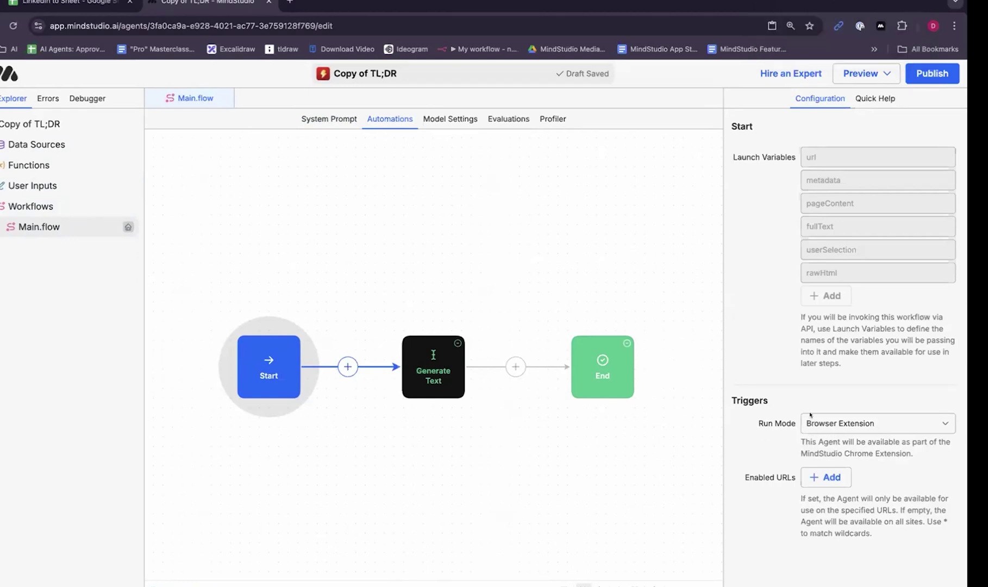
# Open YouTube in a new browser tab and open the video about Fox News collapsing on live TV.
pyautogui.click(290, 1)
pyautogui.write('yout')
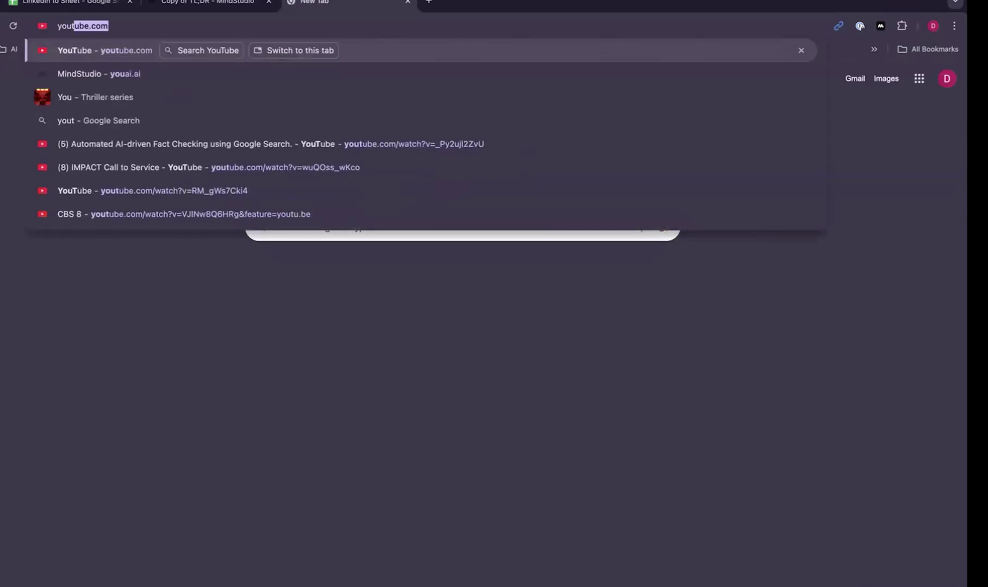
pyautogui.press('Return')
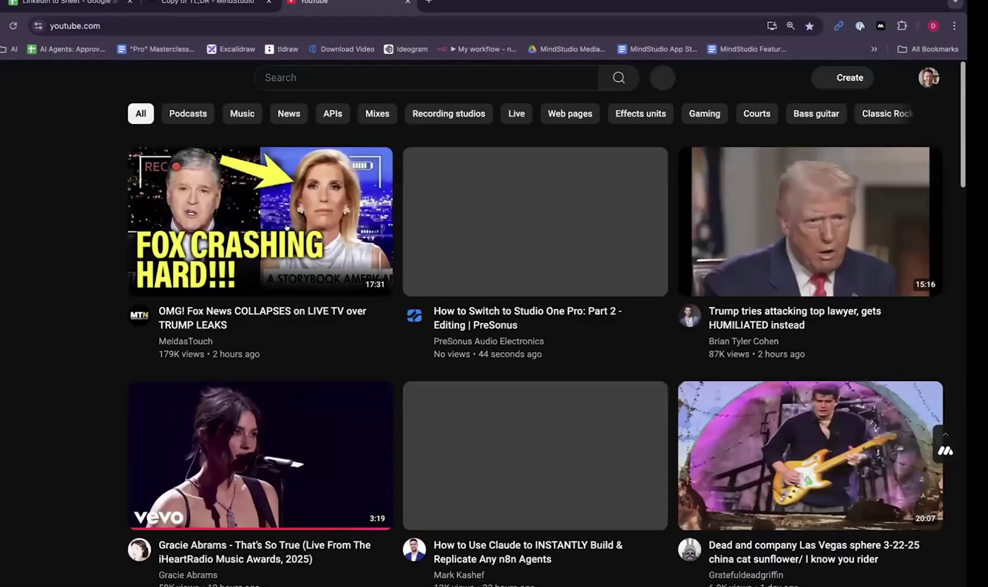
pyautogui.click(305, 207)
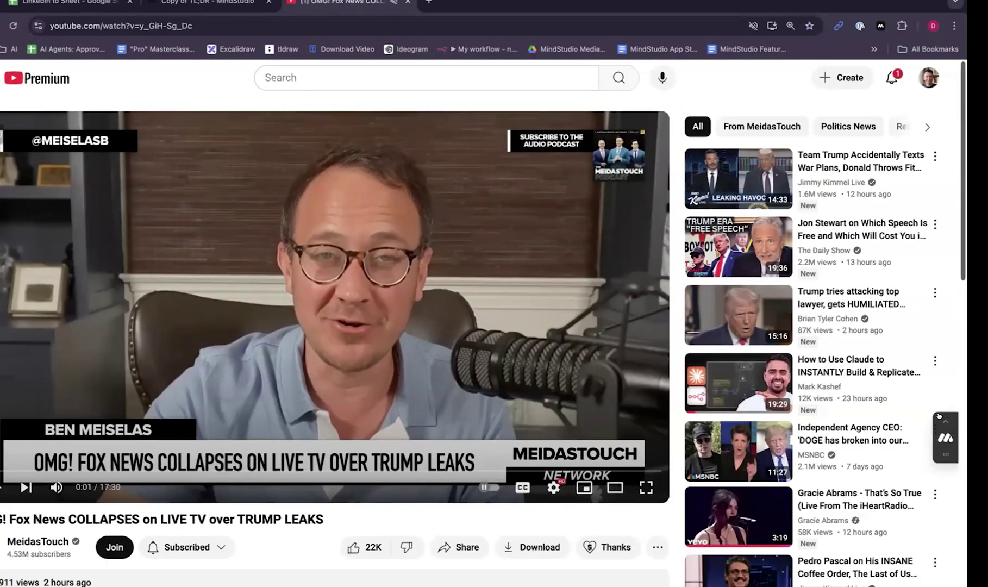
# Run the YouTube TLDR agent on the video from the MindStudio browser extension, then close its side panel.
pyautogui.moveTo(938, 416)
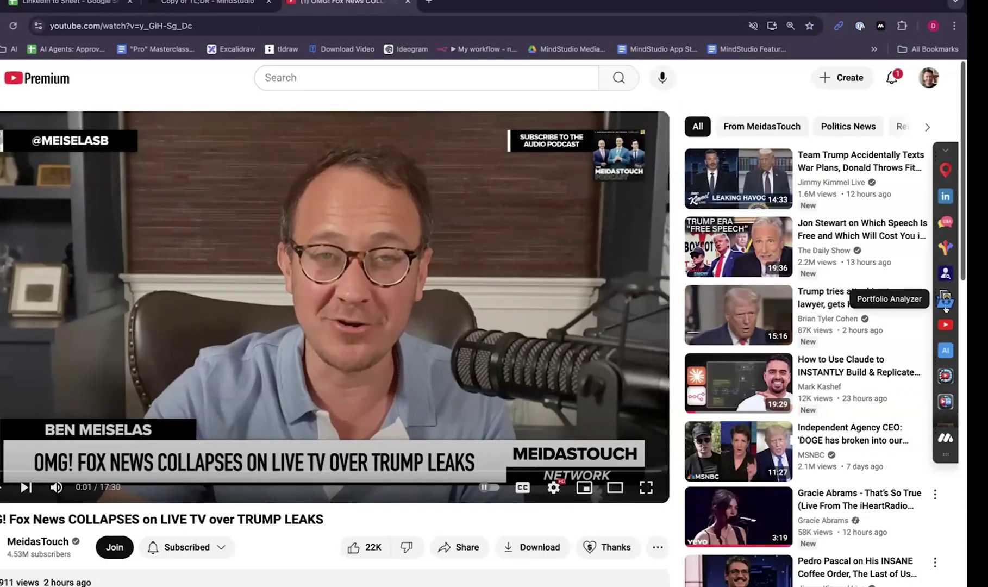
pyautogui.click(944, 324)
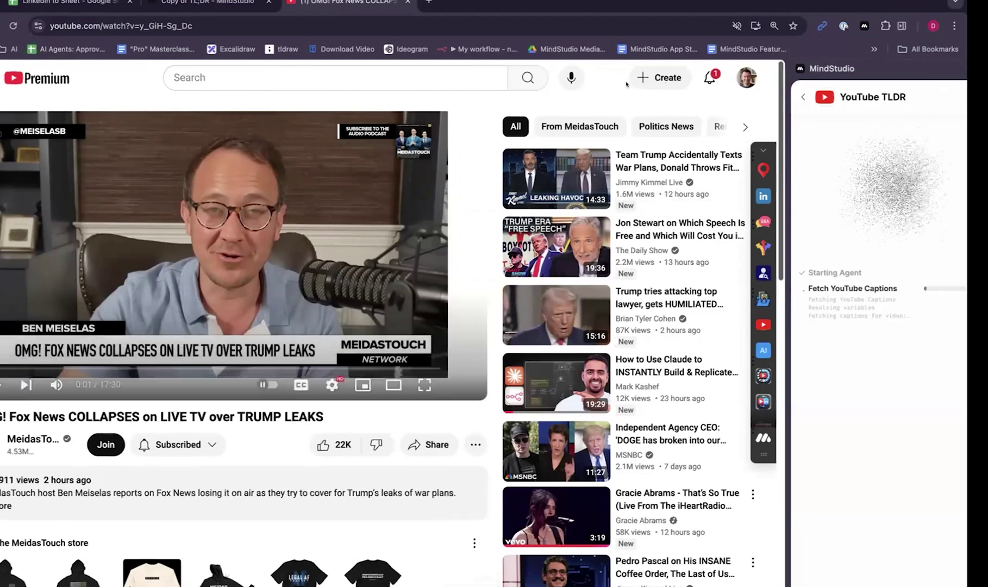
pyautogui.click(953, 68)
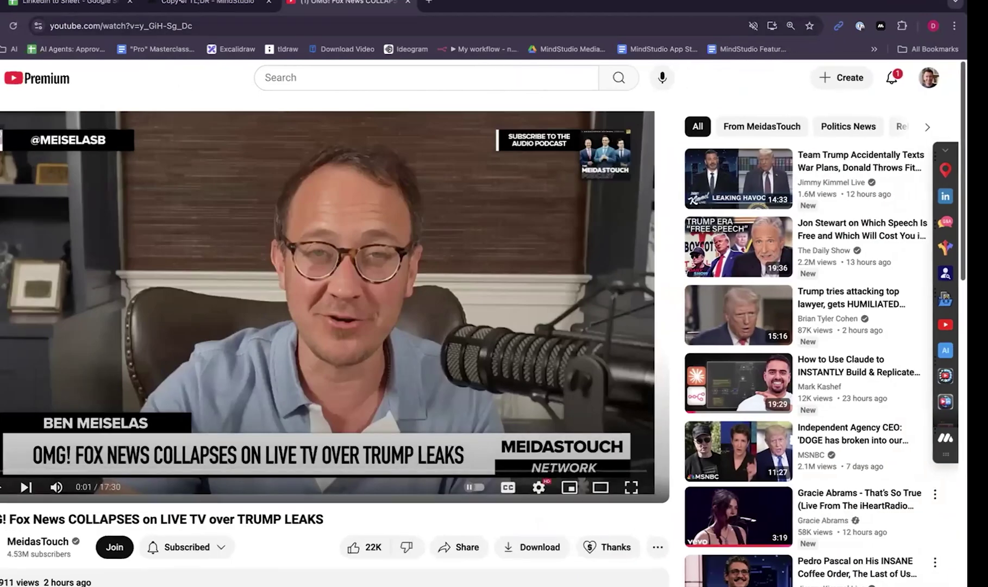
# Return to the Copy of TL;DR agent and set the Start block's run mode to Scheduled.
pyautogui.click(177, 7)
pyautogui.click(849, 421)
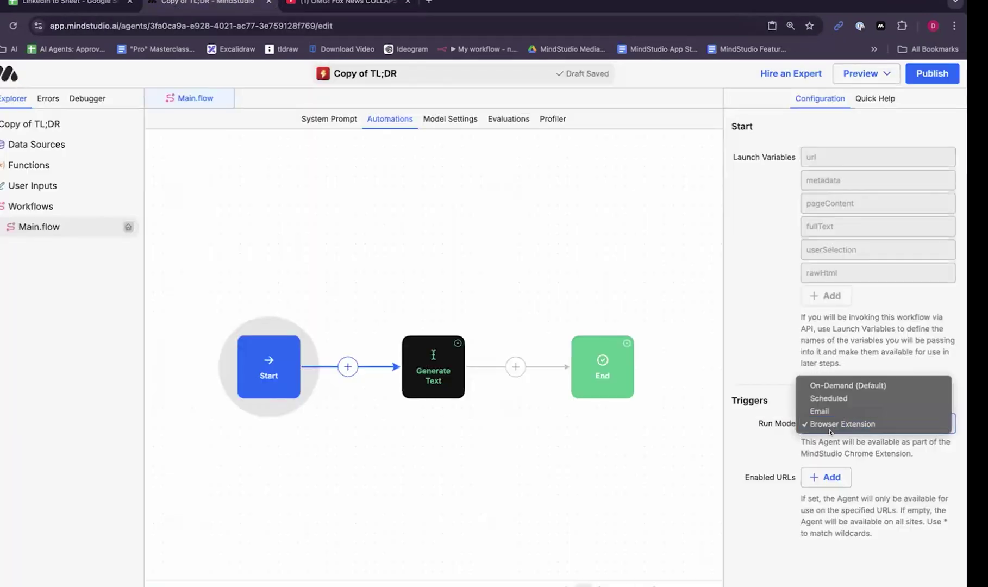
pyautogui.click(836, 399)
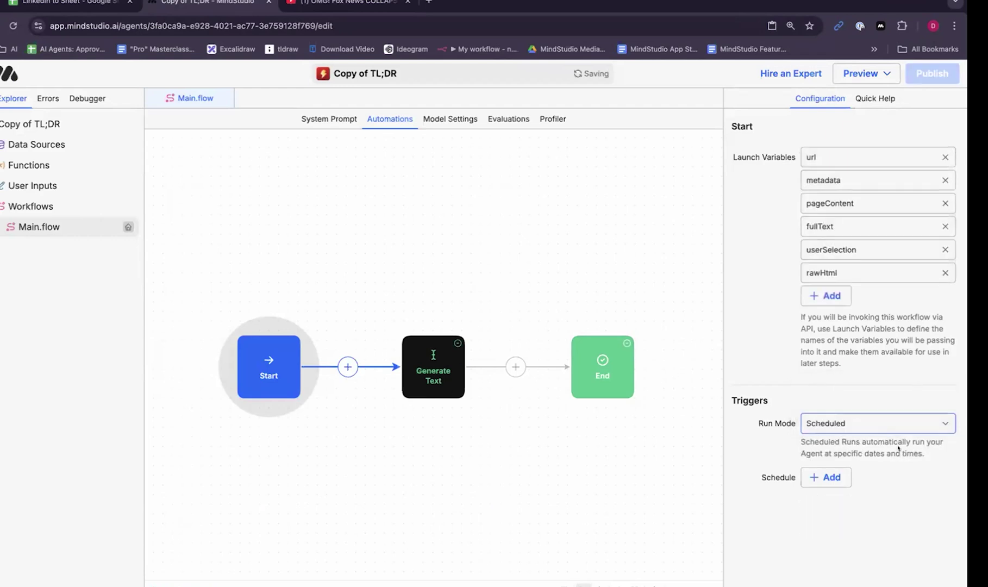
# Add a schedule with the frequency "every weekday at 9am pacific" and generate its run dates.
pyautogui.click(827, 475)
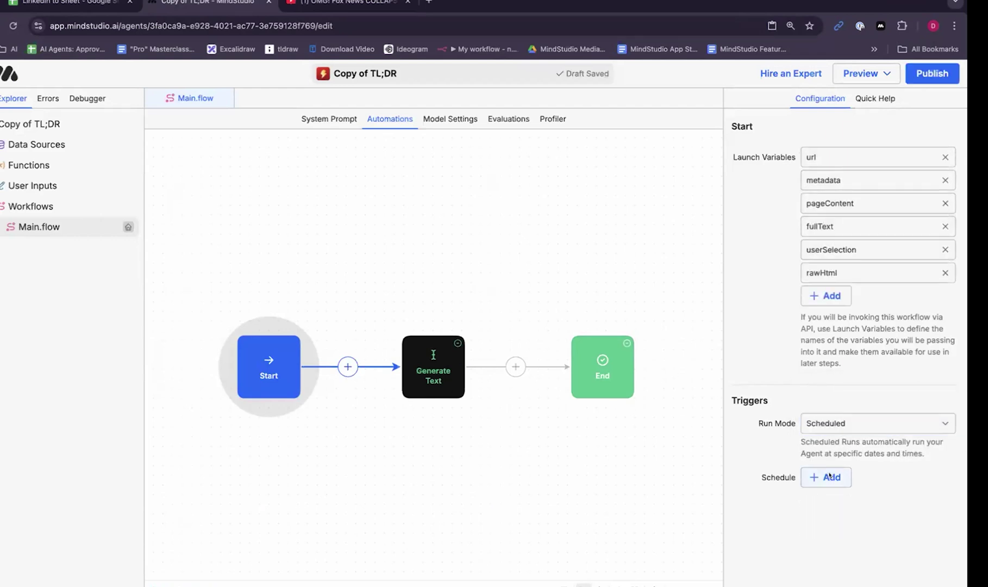
pyautogui.write('ever wee')
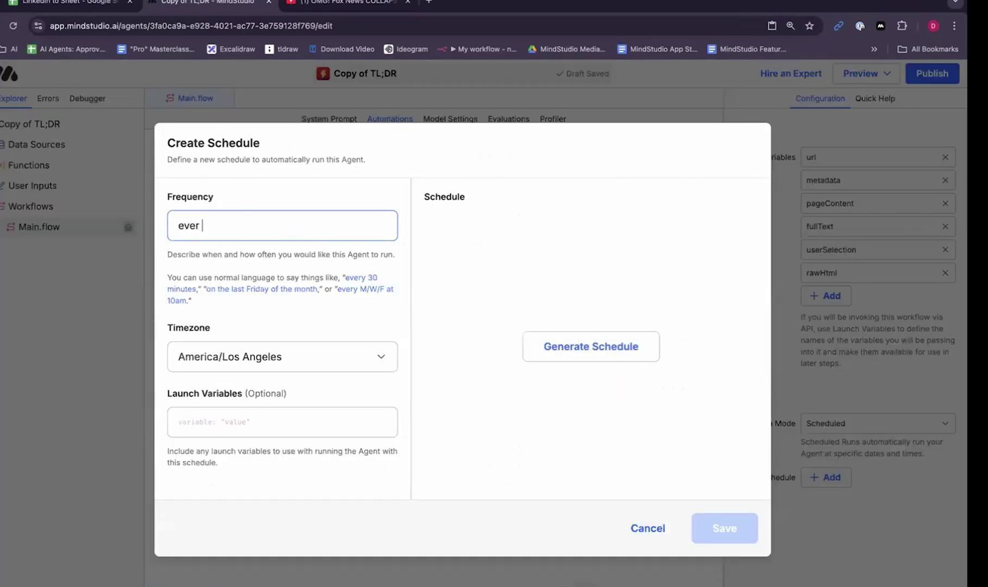
pyautogui.press('BackSpace')
pyautogui.press('BackSpace')
pyautogui.press('BackSpace')
pyautogui.press('BackSpace')
pyautogui.write('ry weekday at 9am. p')
pyautogui.press('BackSpace')
pyautogui.press('BackSpace')
pyautogui.press('BackSpace')
pyautogui.write('pacific')
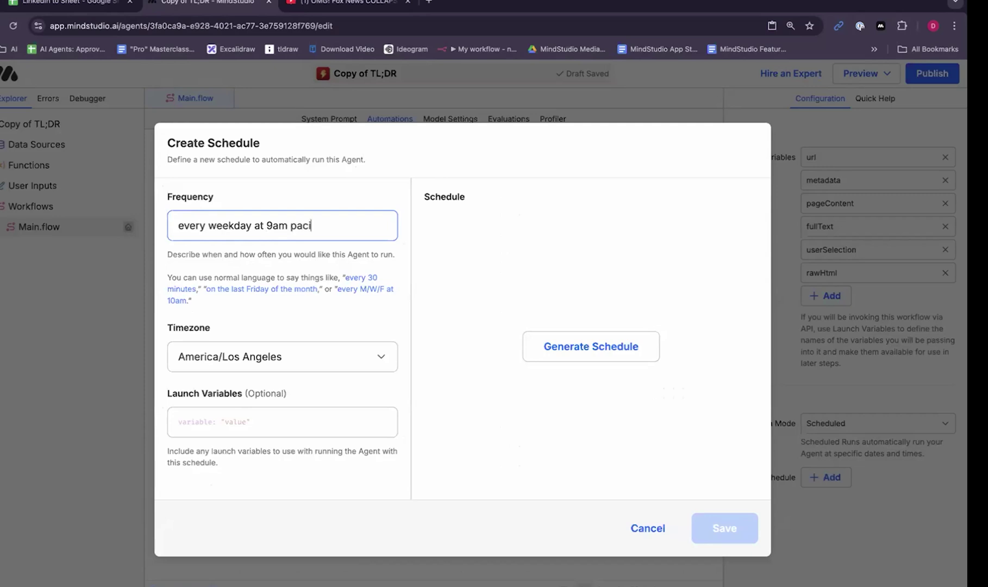
pyautogui.click(573, 348)
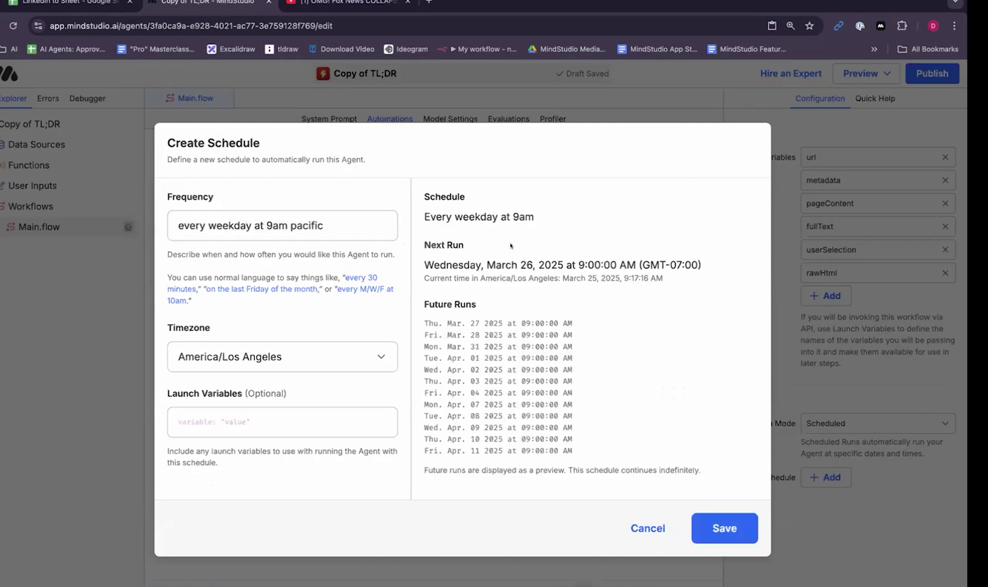
# Look over the preview of future run dates, then cancel the new schedule without saving it.
pyautogui.moveTo(511, 246); pyautogui.dragTo(624, 411)
pyautogui.click(533, 374)
pyautogui.click(634, 531)
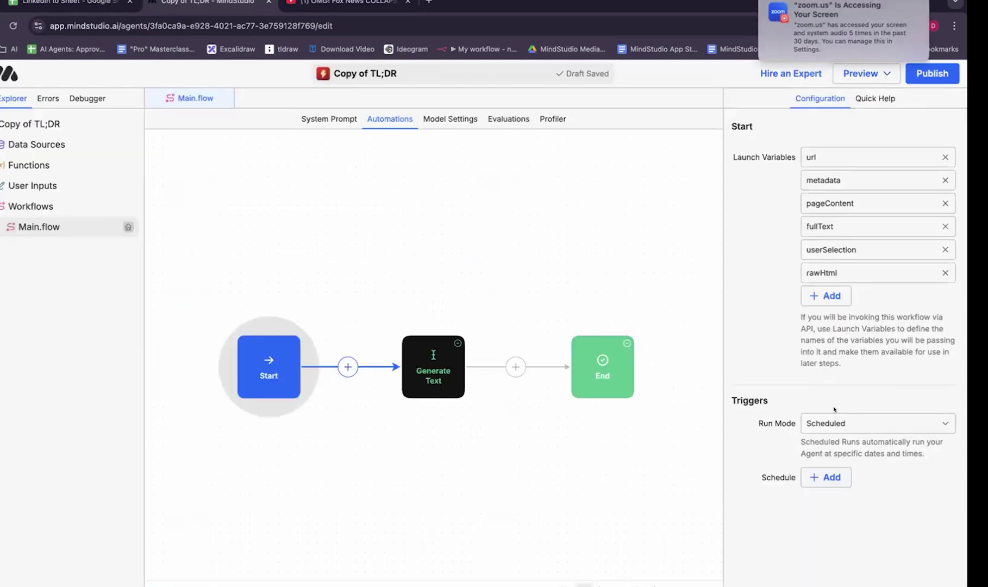
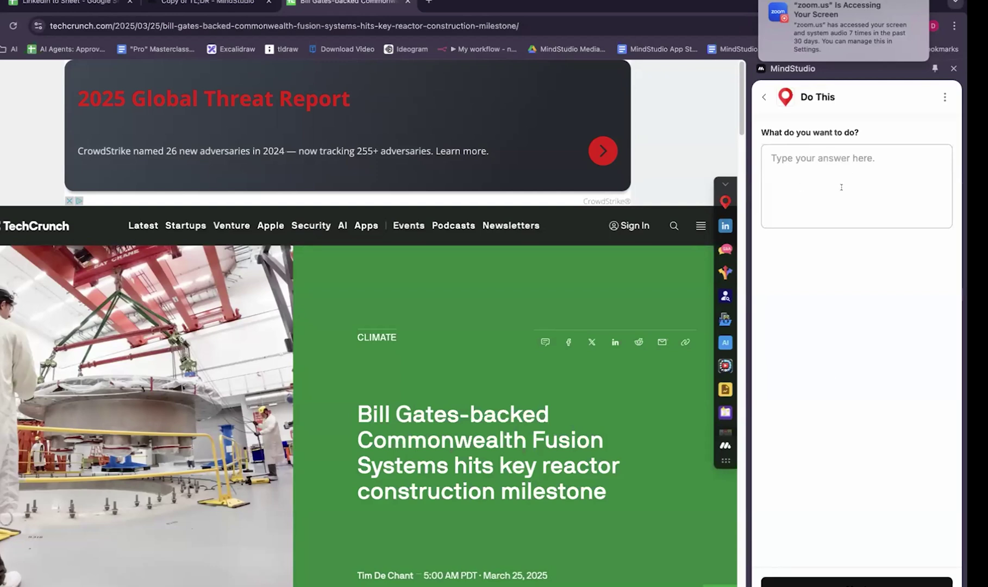
# Run the Do This agent on the TechCrunch fusion reactor article with the request "extract all people".
pyautogui.scroll(-15, 555, 378)
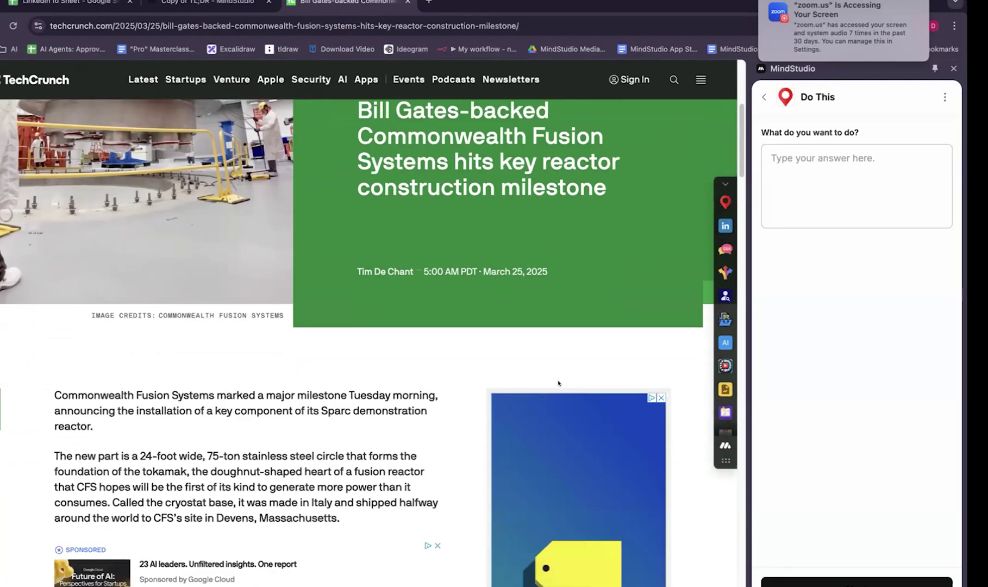
pyautogui.scroll(15, 555, 379)
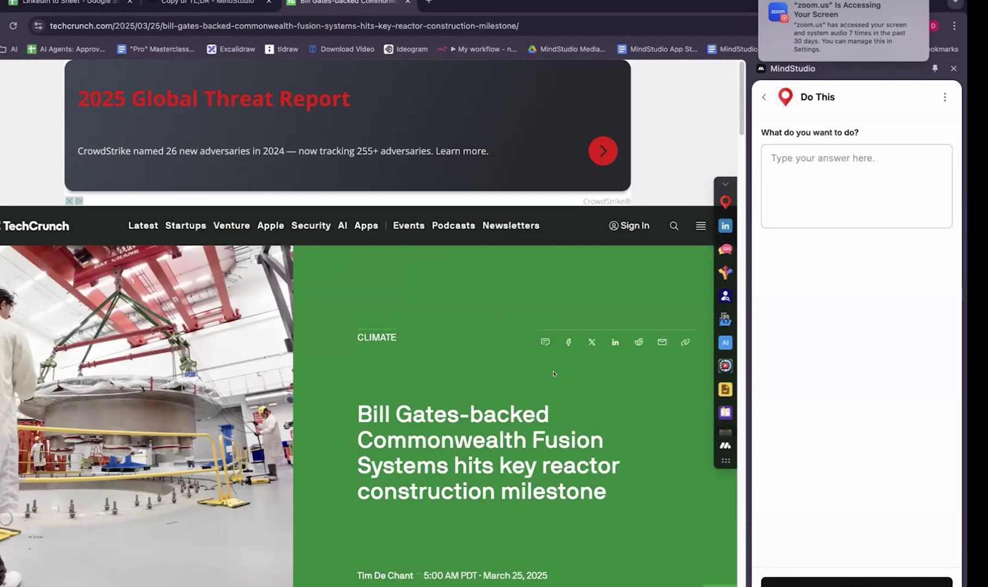
pyautogui.click(831, 176)
pyautogui.write('exc')
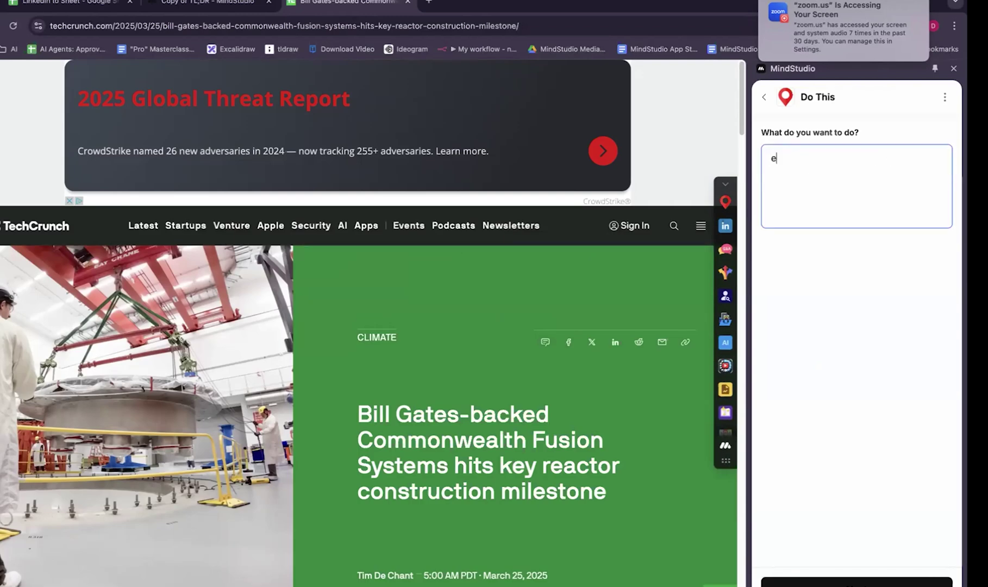
pyautogui.press('BackSpace')
pyautogui.write('tra')
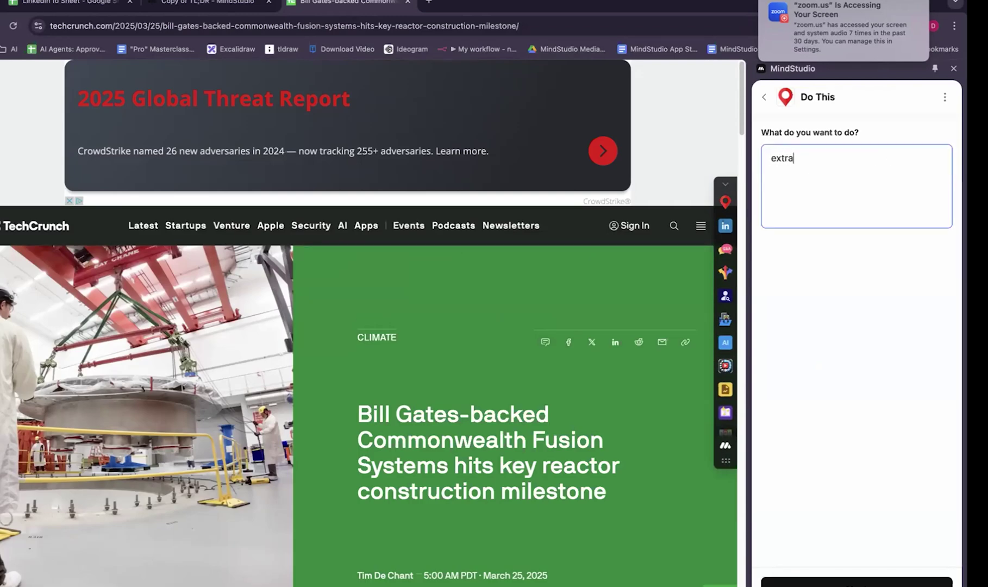
pyautogui.write('ct all people')
pyautogui.click(832, 583)
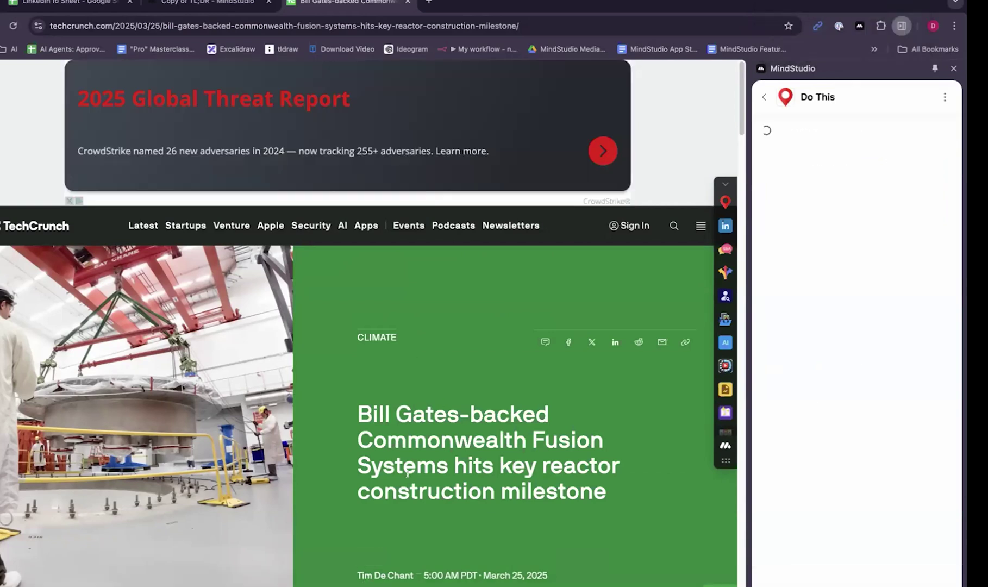
pyautogui.scroll(-7, 399, 457)
pyautogui.scroll(-6, 399, 456)
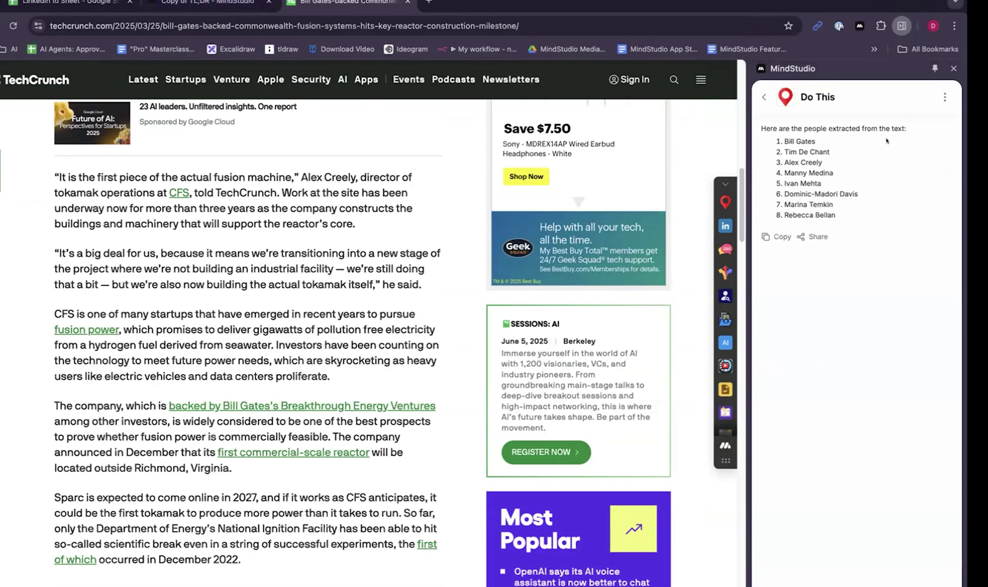
# Open the Do This agent for editing from its extension panel and inspect the Start block's launch variables and run mode in its workflow.
pyautogui.click(945, 97)
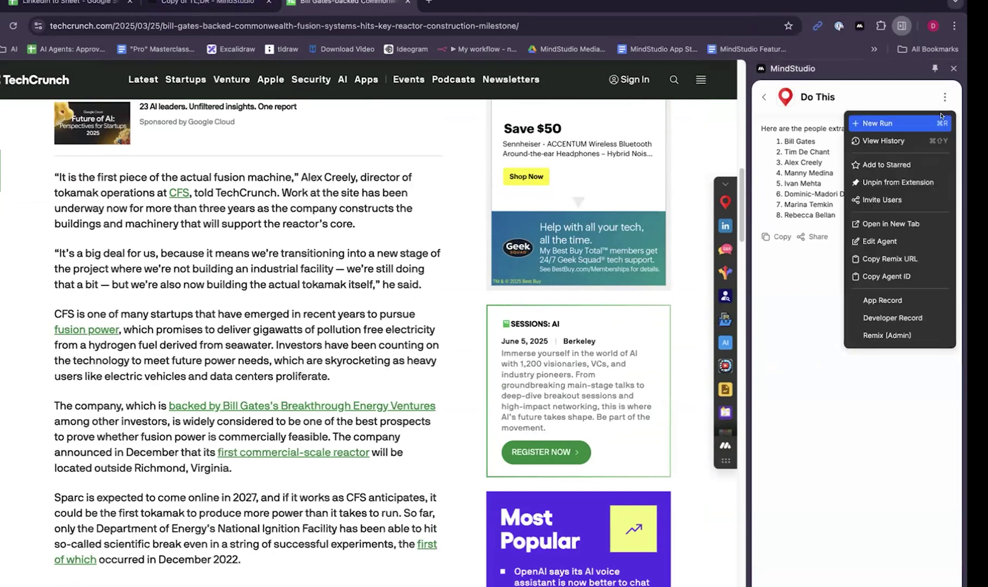
pyautogui.click(906, 242)
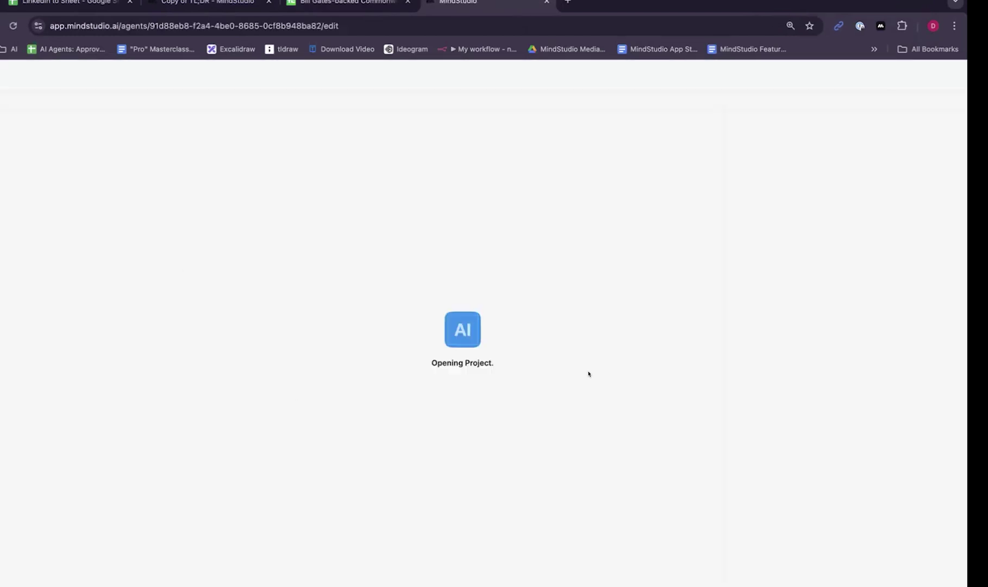
pyautogui.click(390, 120)
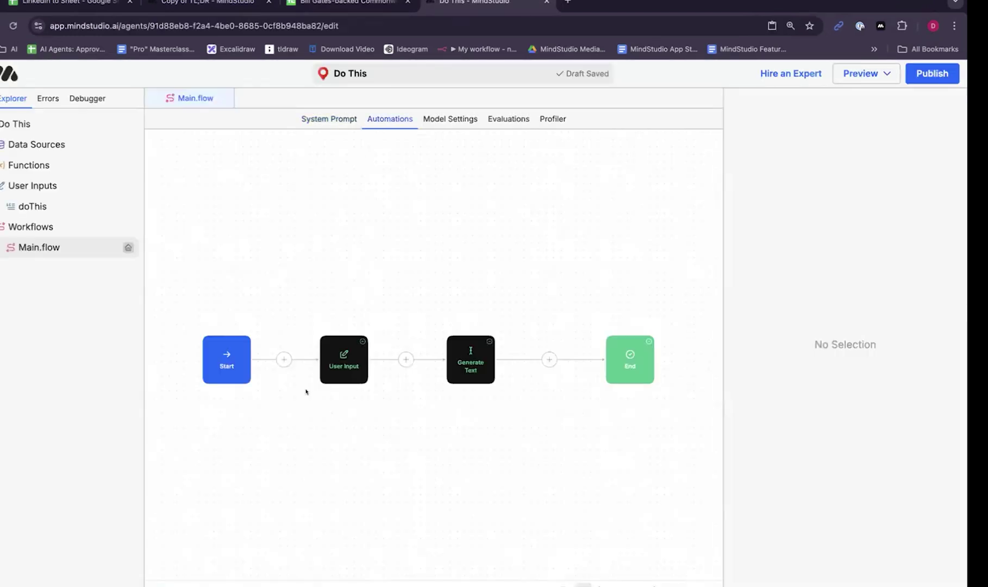
pyautogui.click(227, 362)
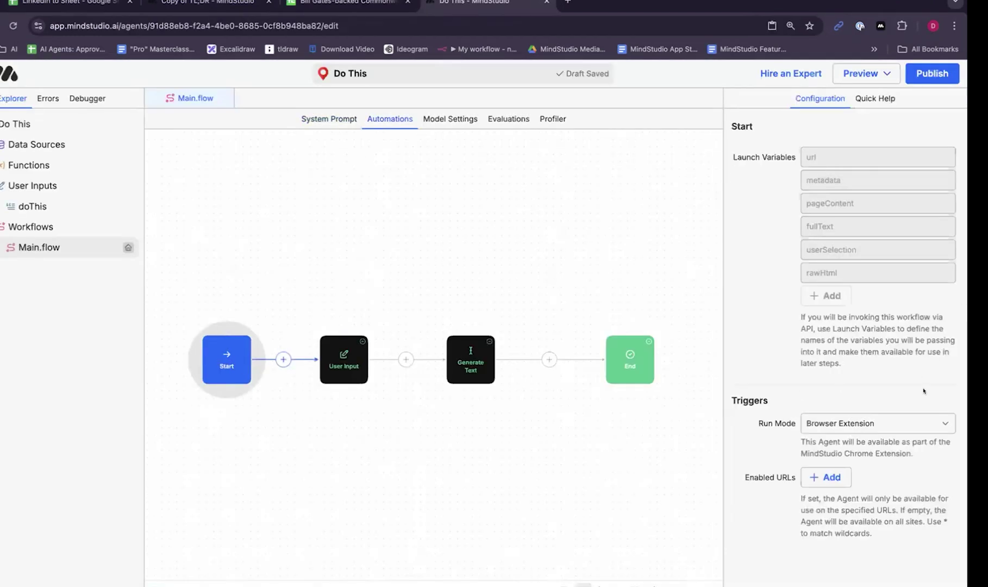
# Inspect the User Input block and check the variable name and label text of its doThis input.
pyautogui.click(329, 357)
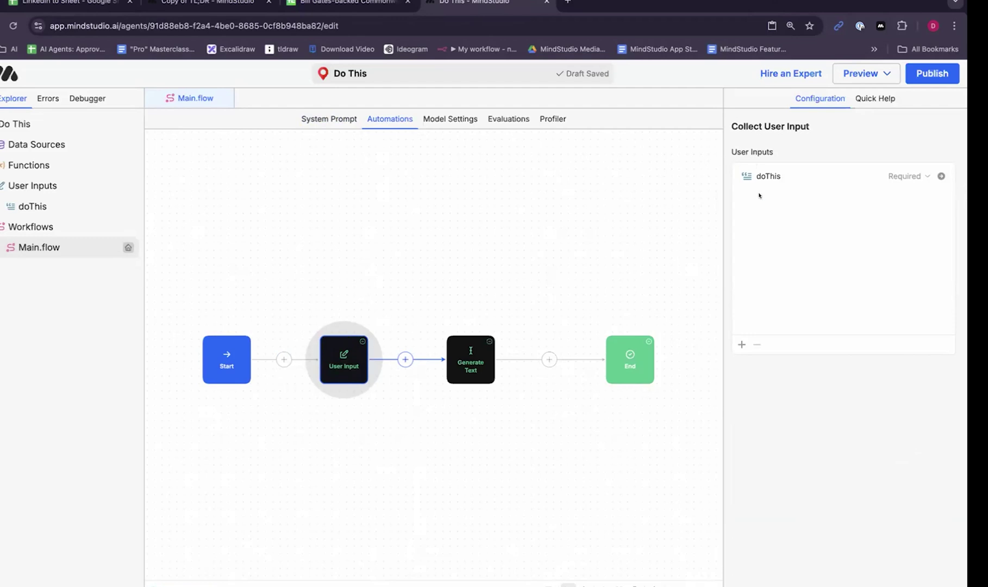
pyautogui.click(769, 172)
pyautogui.click(20, 202)
pyautogui.click(20, 202)
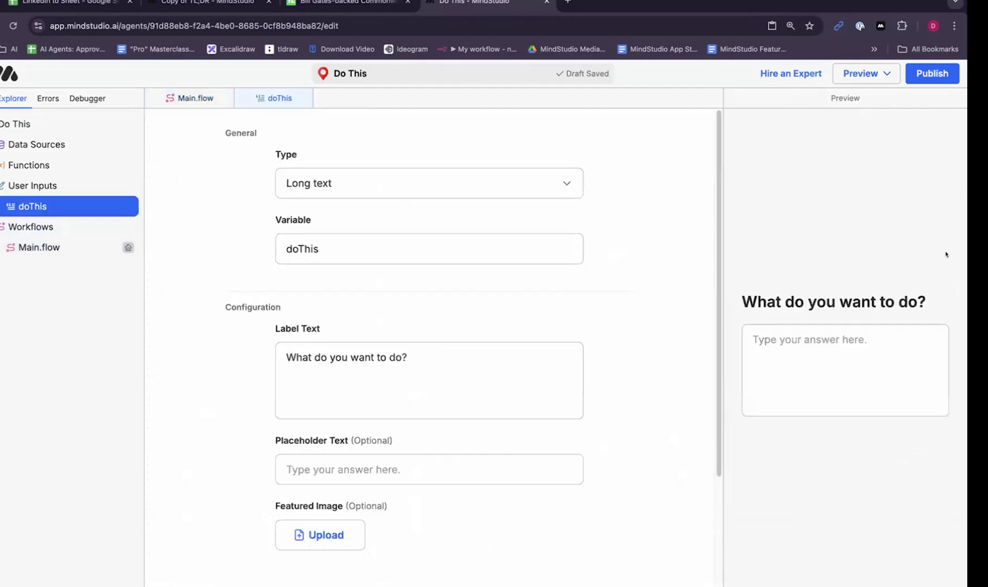
pyautogui.doubleClick(301, 249)
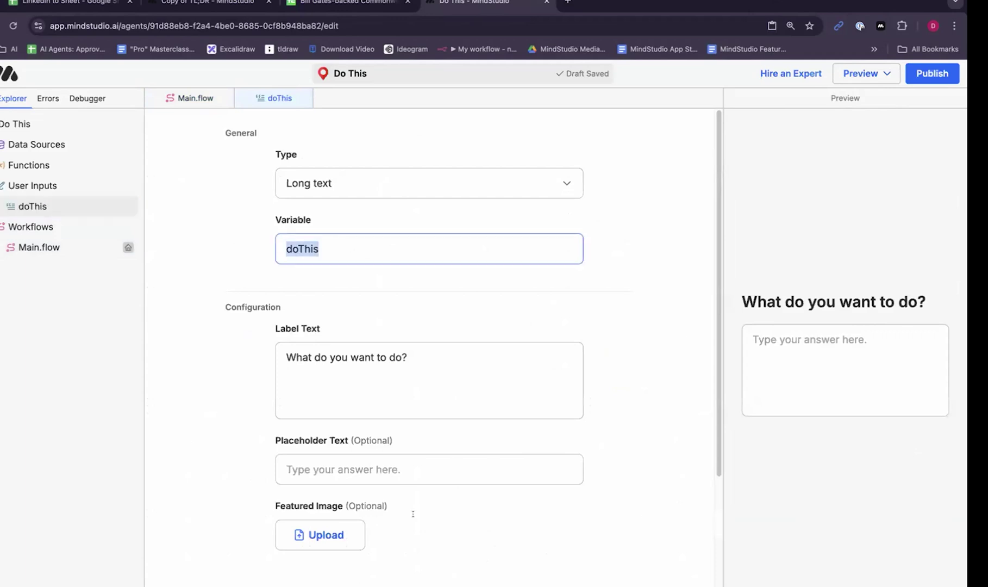
pyautogui.moveTo(450, 385); pyautogui.dragTo(214, 351)
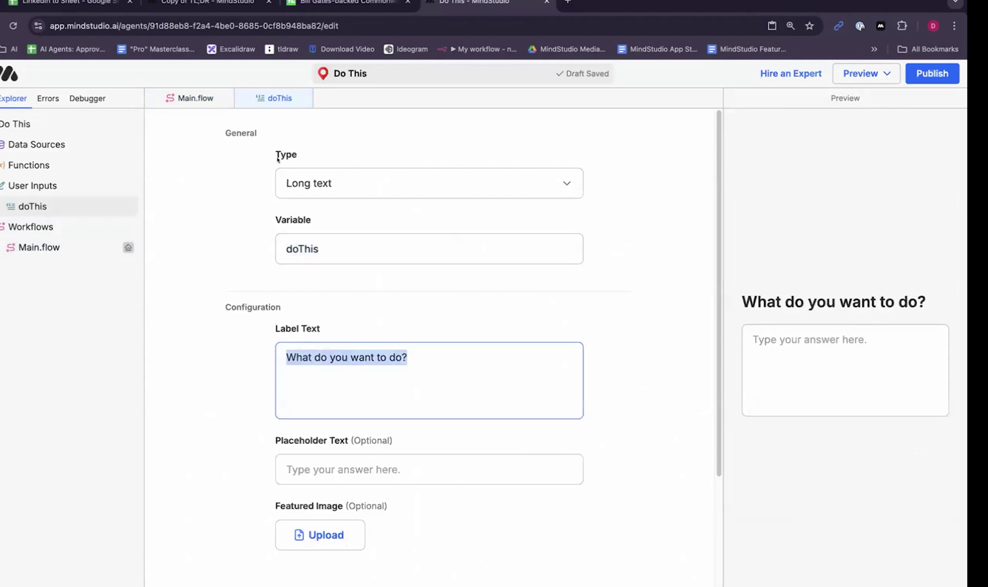
# Return to Main.flow and examine how the Generate Text block's prompt uses the doThis and pageContent variables.
pyautogui.click(188, 100)
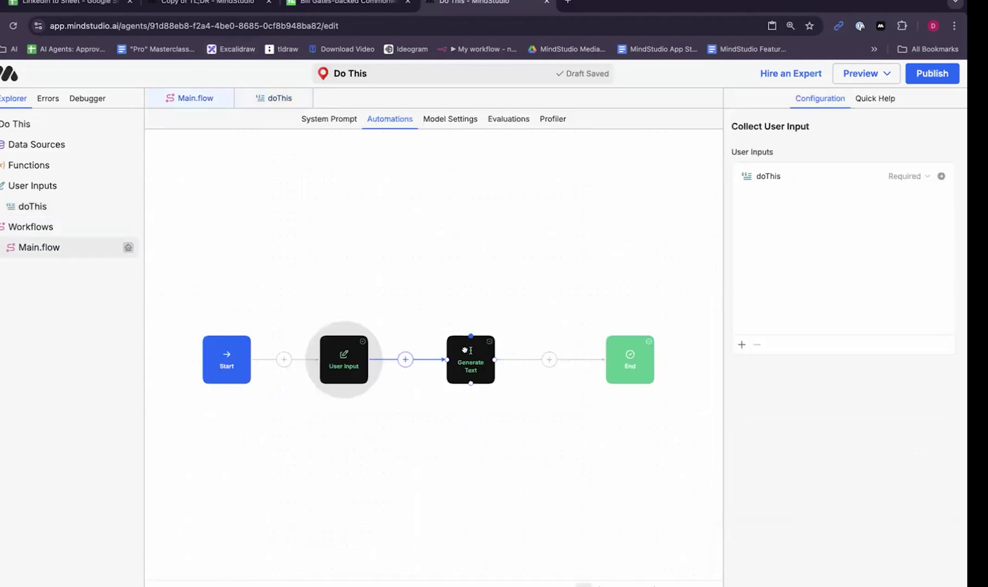
pyautogui.click(460, 366)
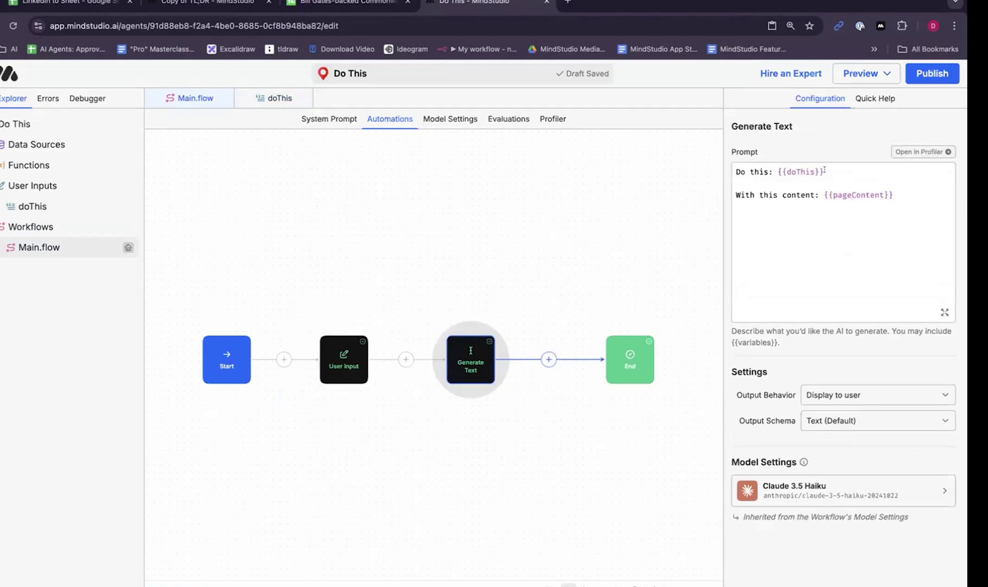
pyautogui.doubleClick(792, 171)
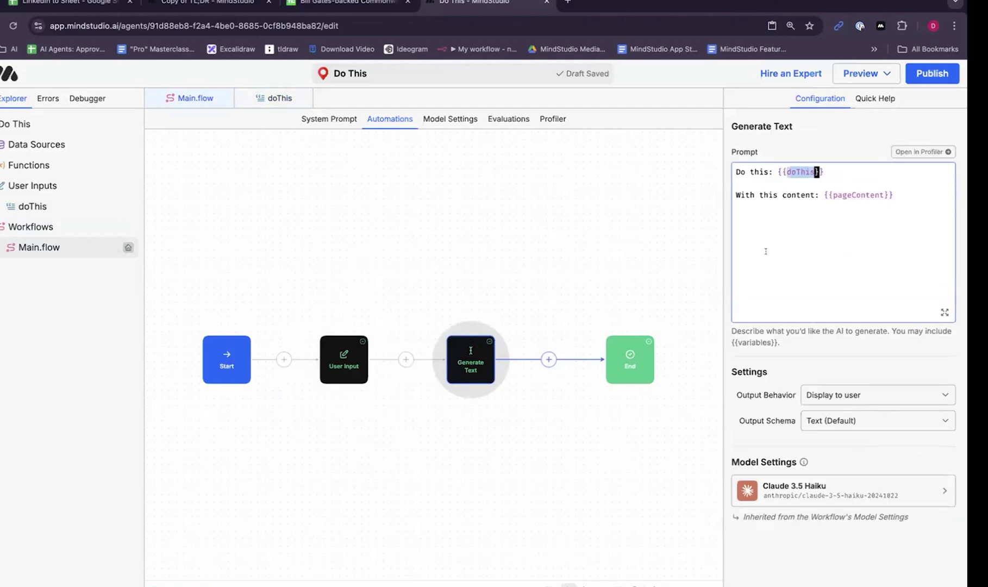
pyautogui.click(765, 252)
pyautogui.doubleClick(850, 195)
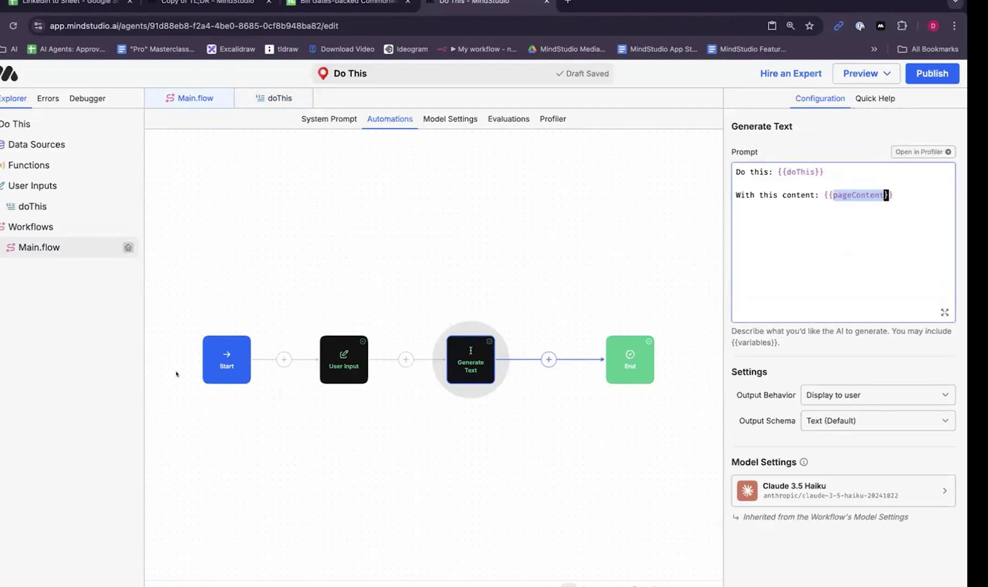
# Compare the Start block's launch variables with the TechCrunch article, then recheck the Generate Text, Start and User Input blocks.
pyautogui.click(216, 353)
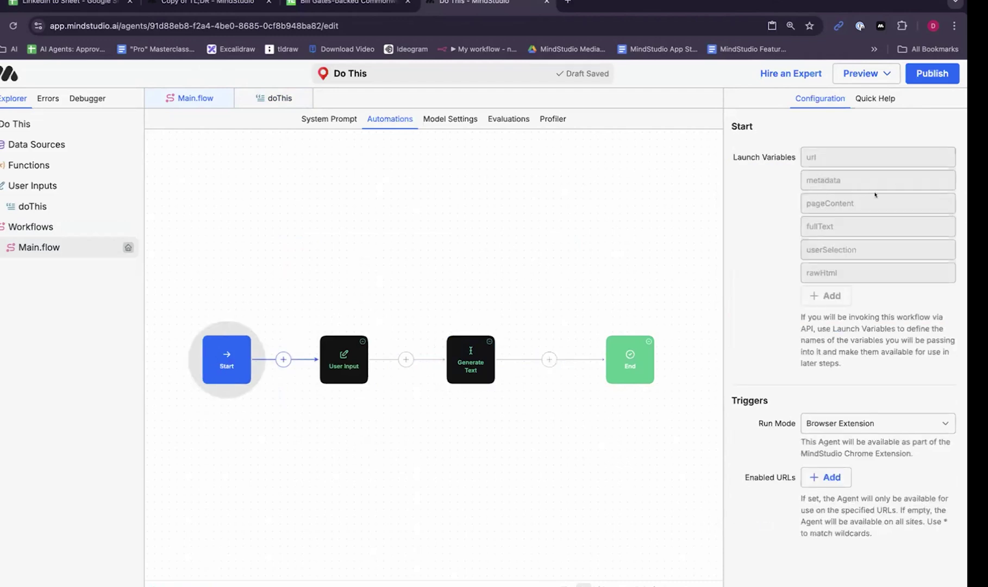
pyautogui.click(348, 4)
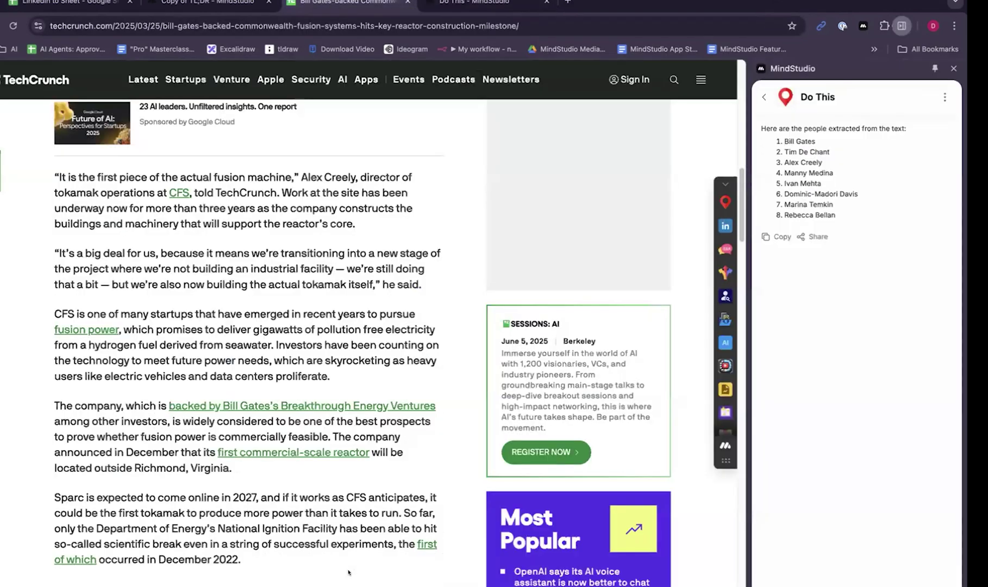
pyautogui.click(473, 3)
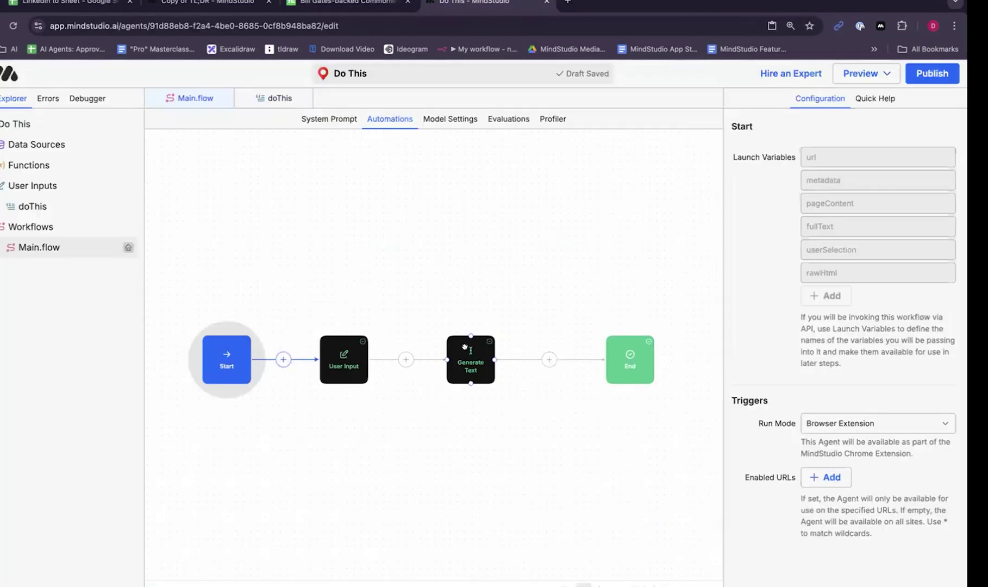
pyautogui.click(478, 362)
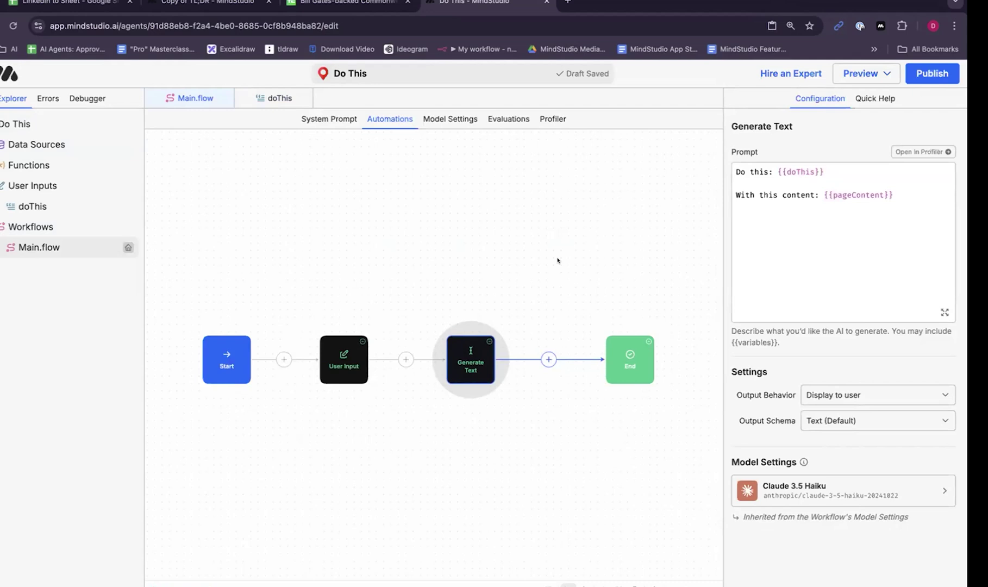
pyautogui.click(218, 359)
pyautogui.click(333, 357)
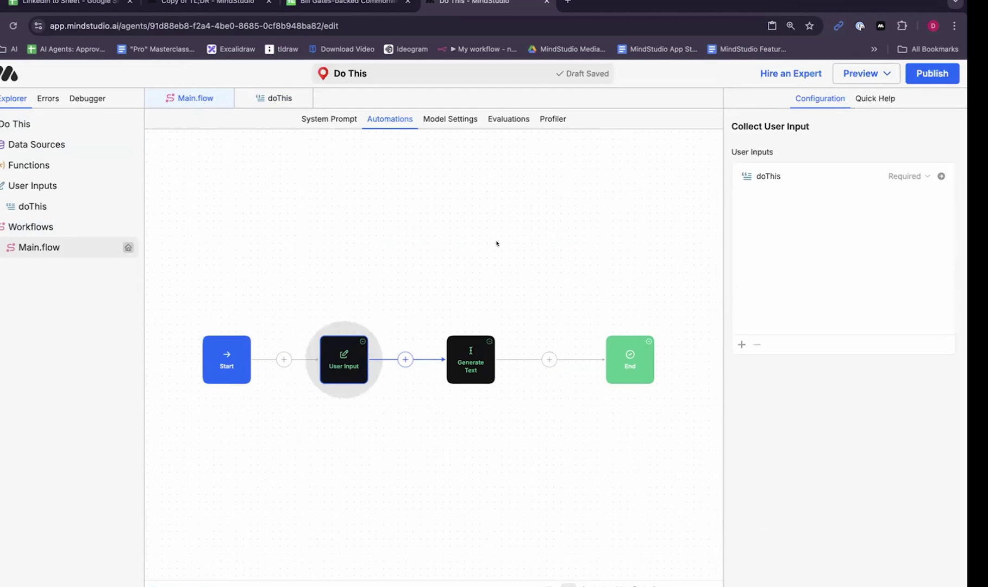
pyautogui.scroll(-2, 497, 243)
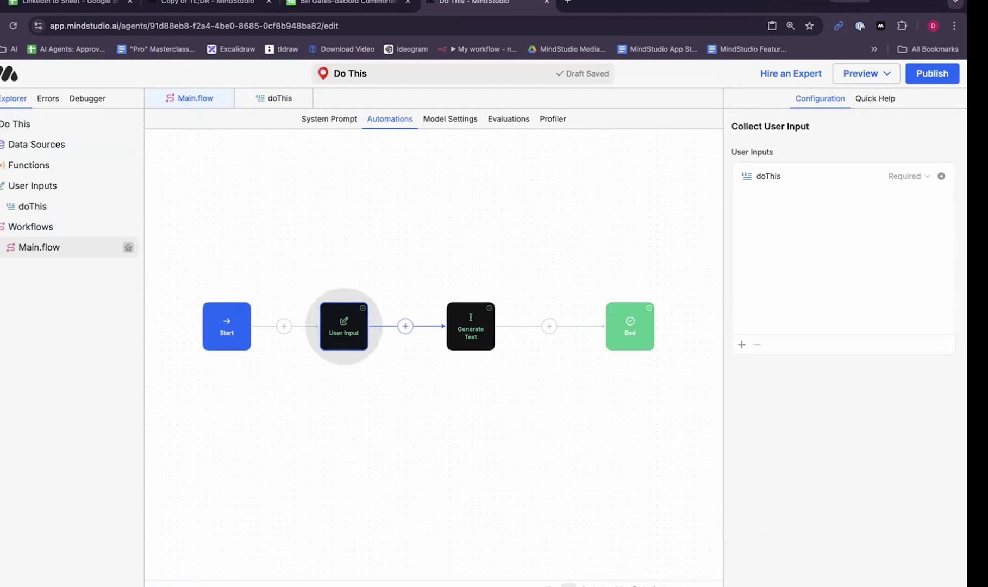
# Close the browser tabs holding the Do This agent editor and the TechCrunch article.
pyautogui.click(354, 26)
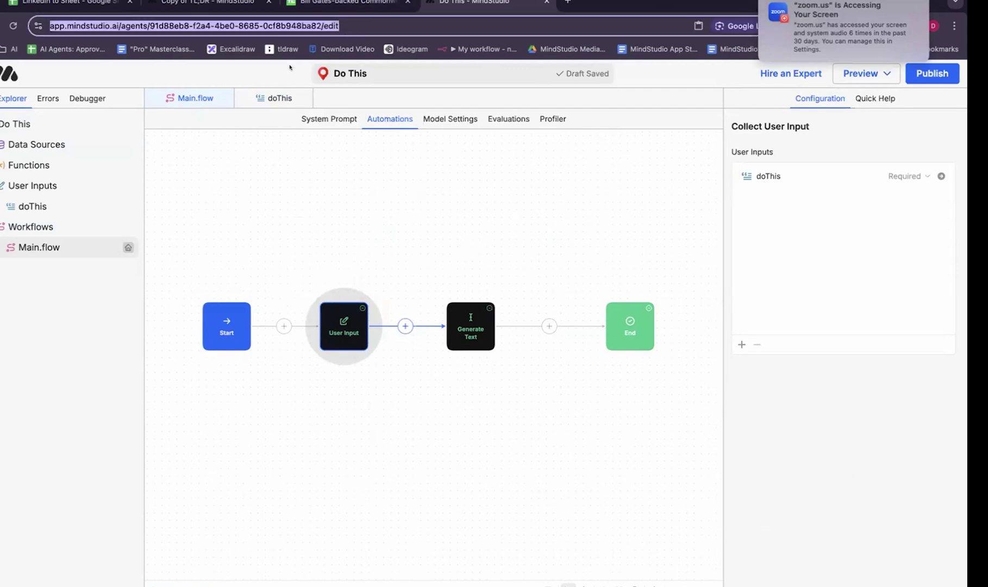
pyautogui.click(547, 1)
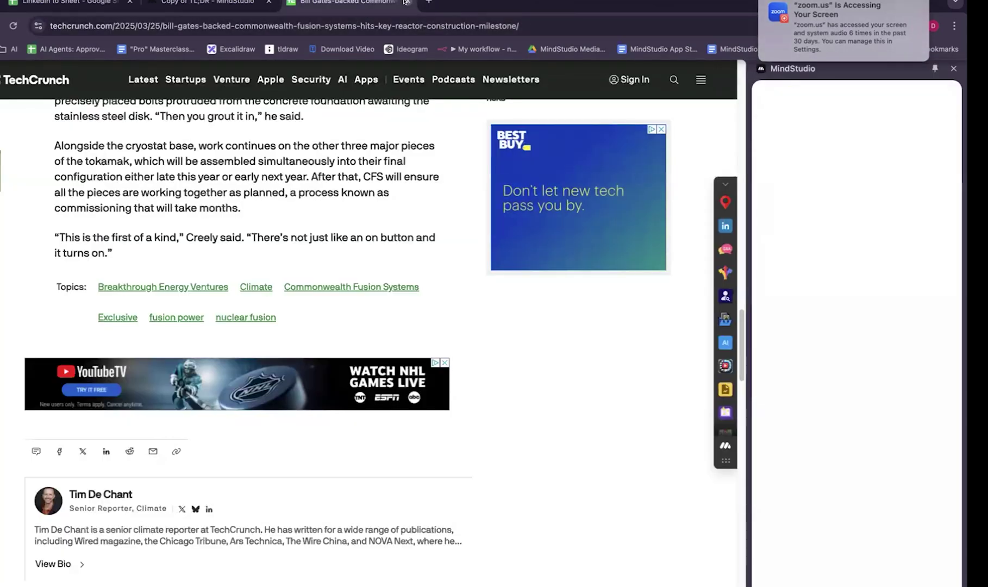
pyautogui.click(408, 2)
# Go to the MindStudio website in the Copy of TL;DR tab and open its catalogue of AI agents.
pyautogui.press('super+l')
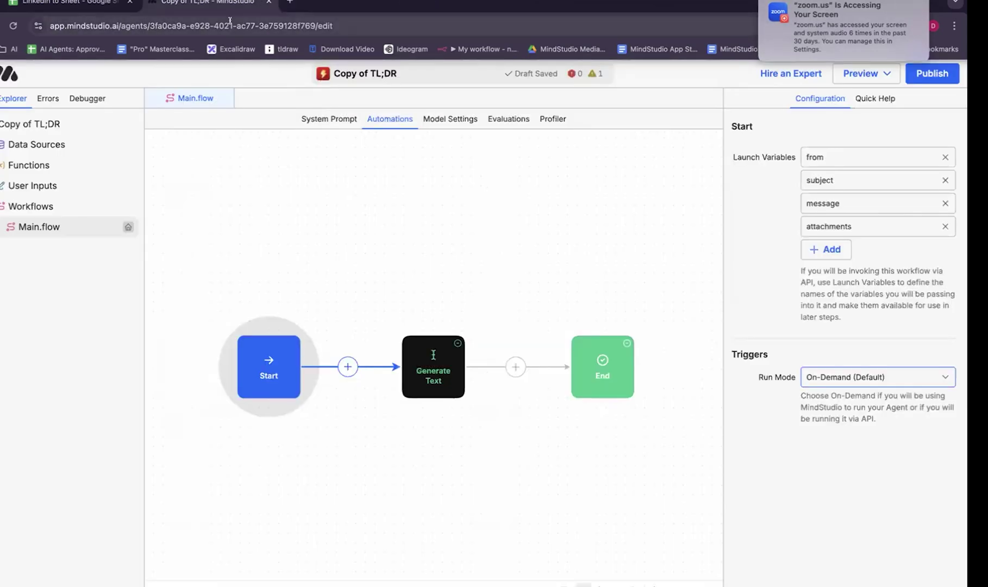
pyautogui.write('min')
pyautogui.press('Return')
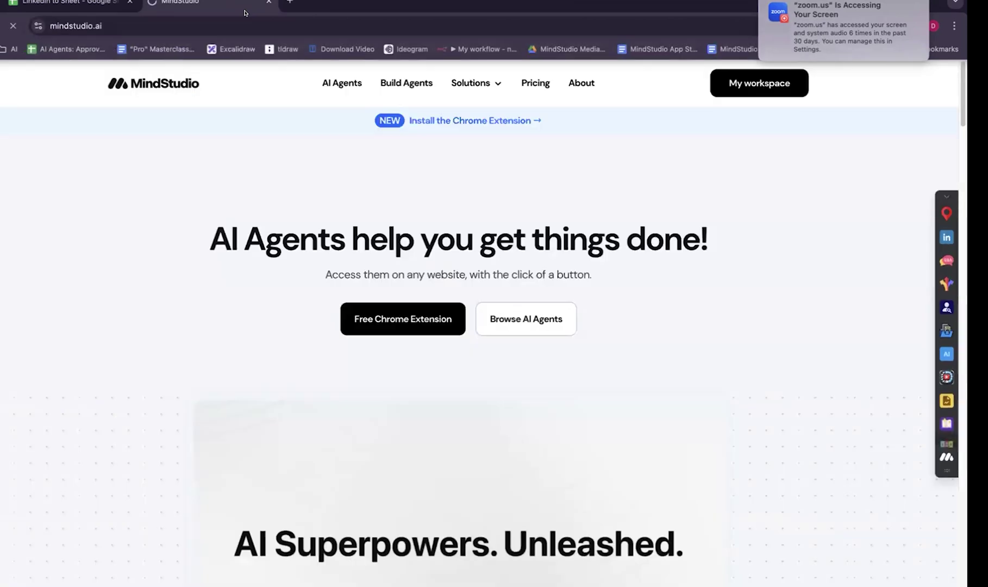
pyautogui.click(324, 84)
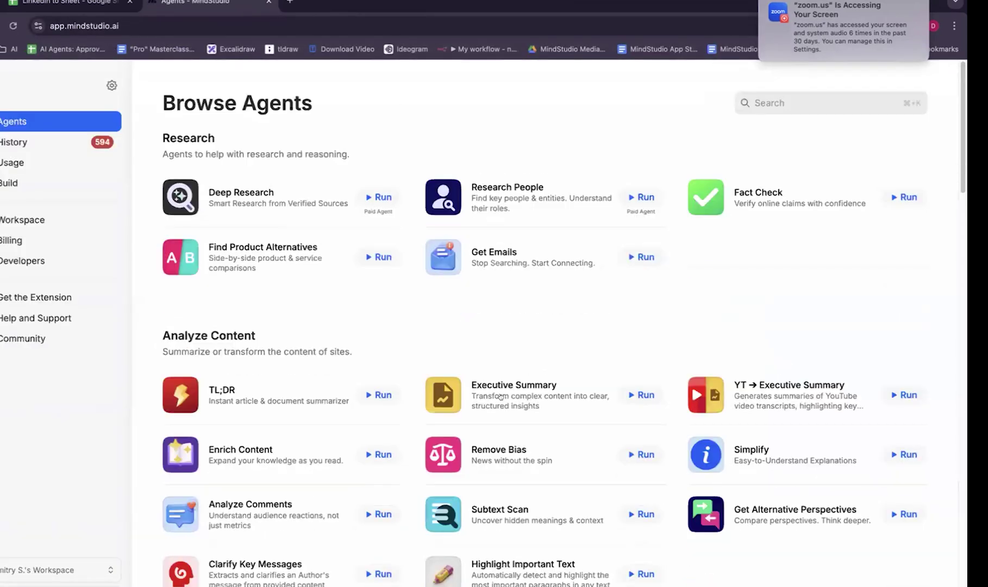
# Make a copy of the Deep Research agent and display the automations of its DefaultEntry.flow.
pyautogui.click(300, 180)
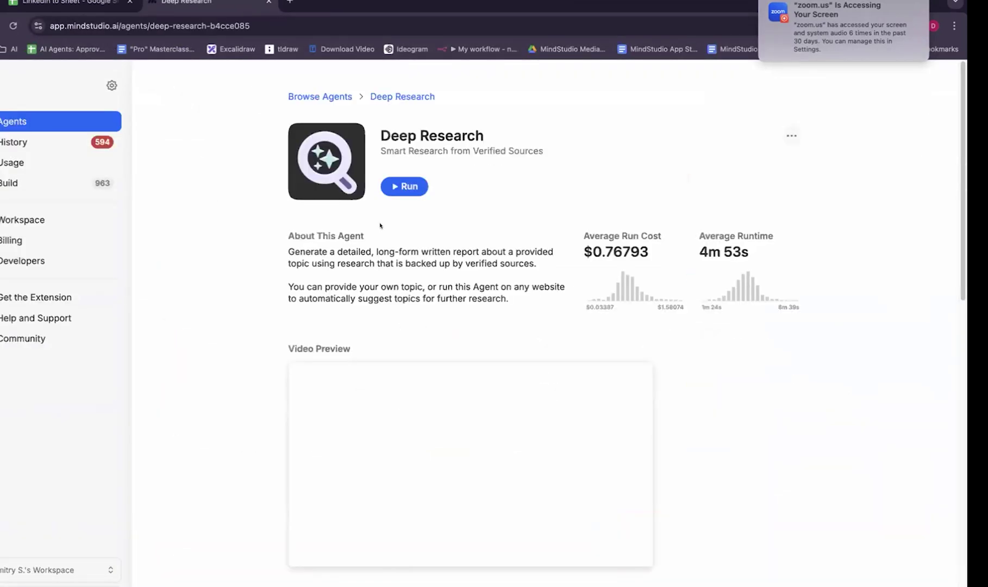
pyautogui.click(789, 135)
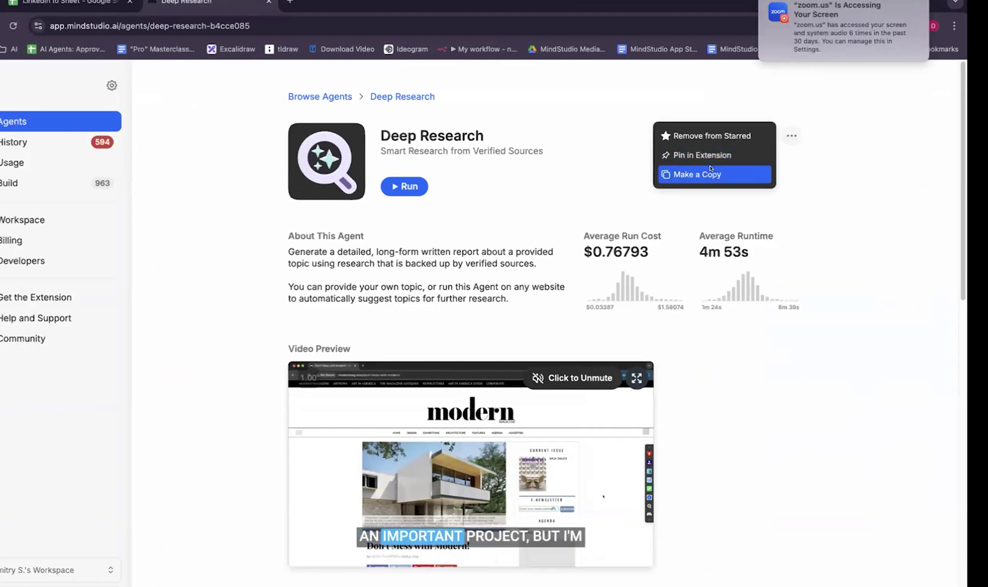
pyautogui.click(685, 174)
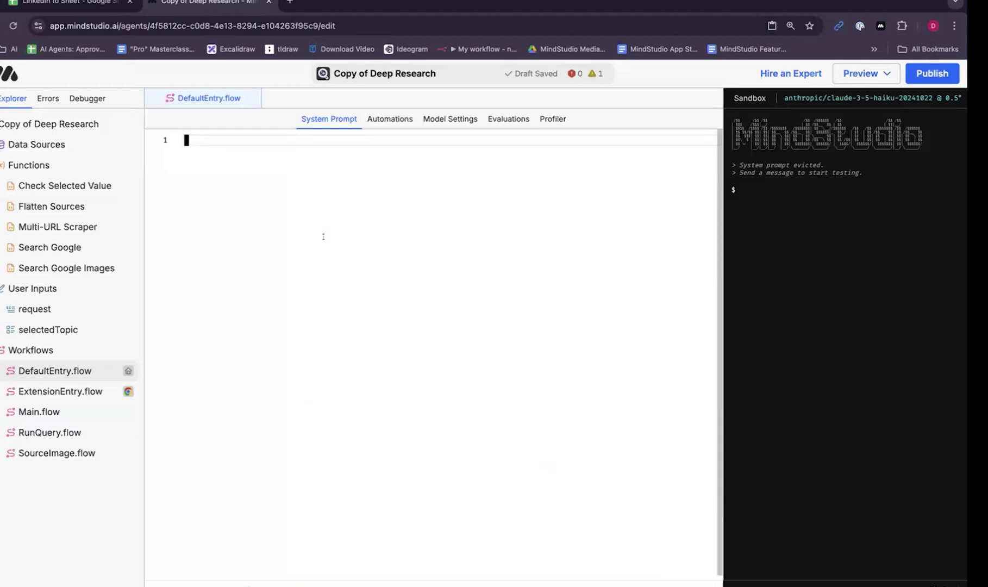
pyautogui.click(413, 119)
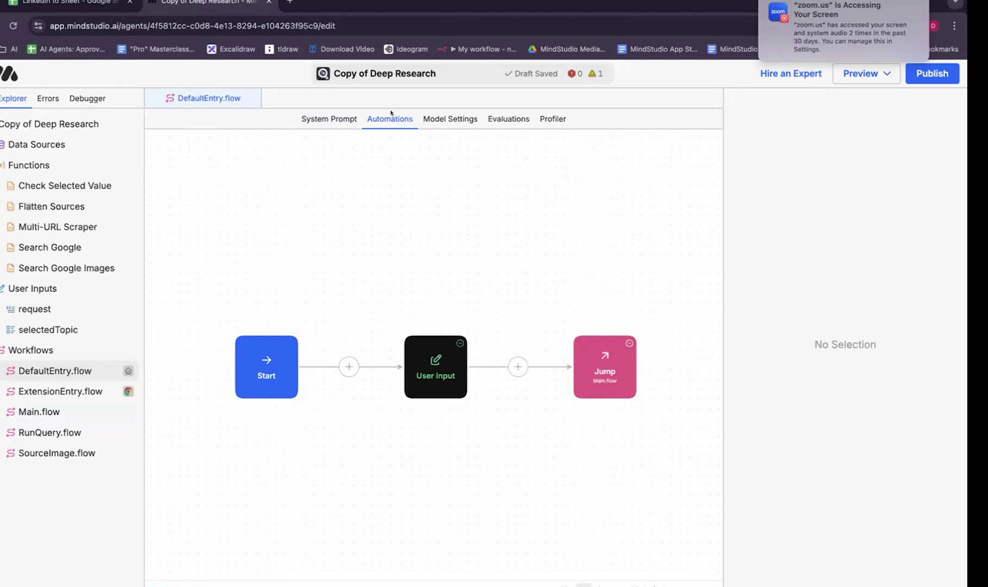
# Display the automations of Main.flow and examine the Build Research Plan and Generate Search Queries blocks.
pyautogui.click(40, 411)
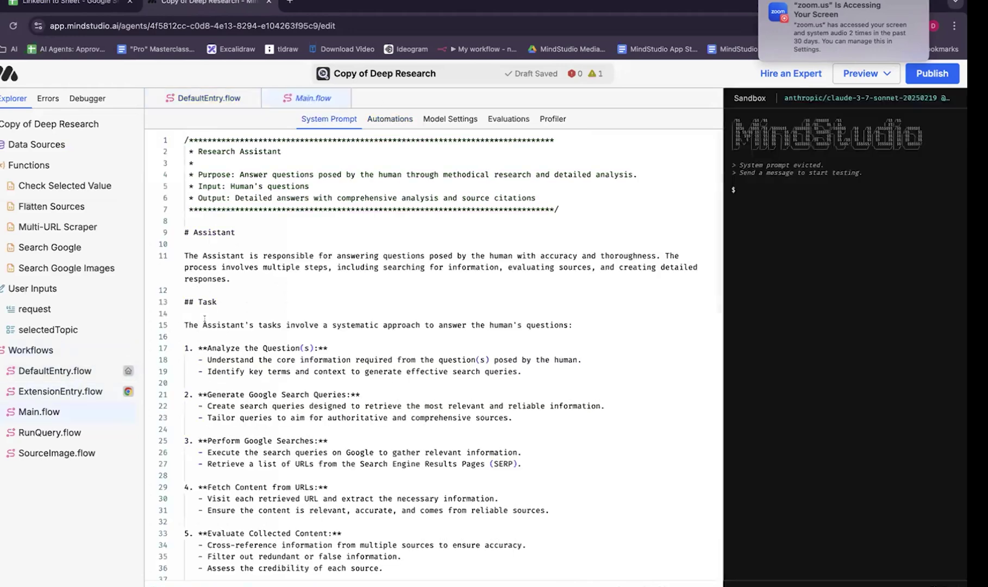
pyautogui.click(372, 116)
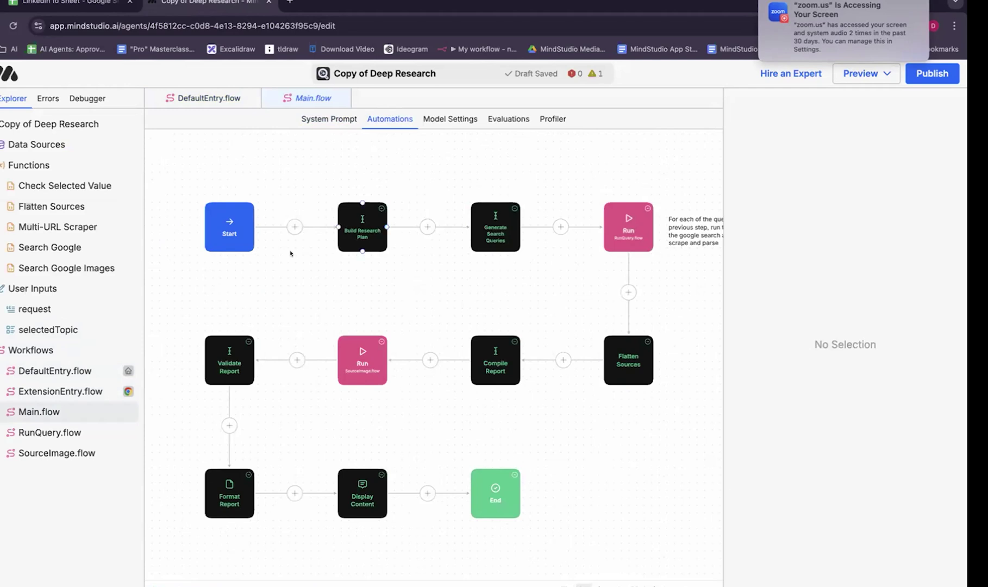
pyautogui.click(348, 221)
pyautogui.click(492, 237)
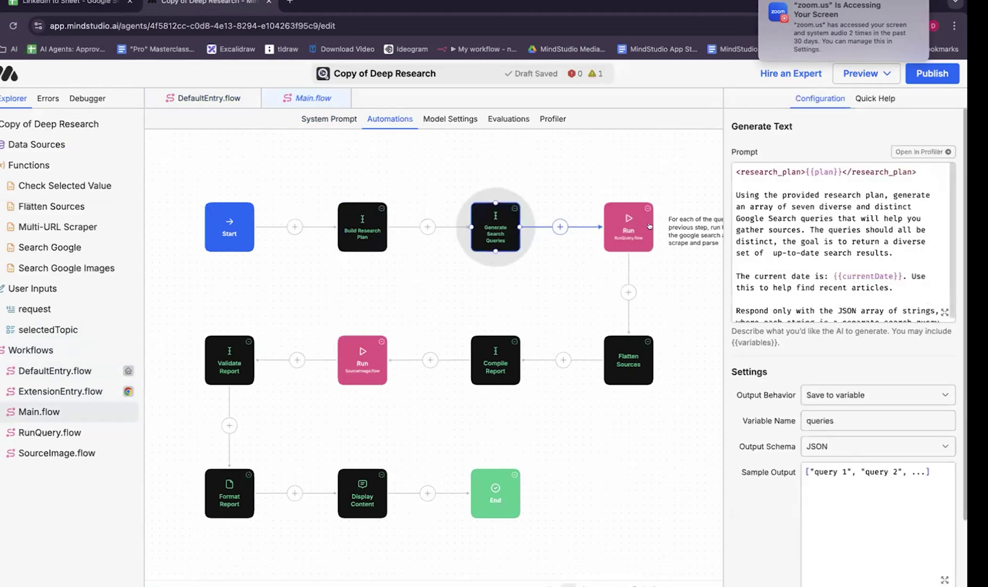
# Examine the RunQuery.flow Run block's iteration settings, output variable and launch variables in Main.flow.
pyautogui.click(629, 229)
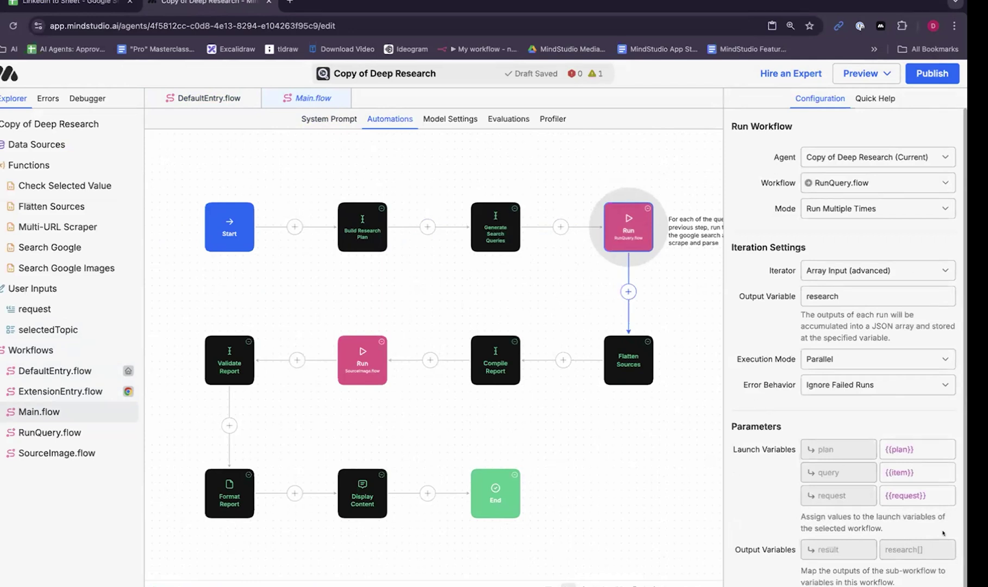
pyautogui.scroll(-1, 802, 466)
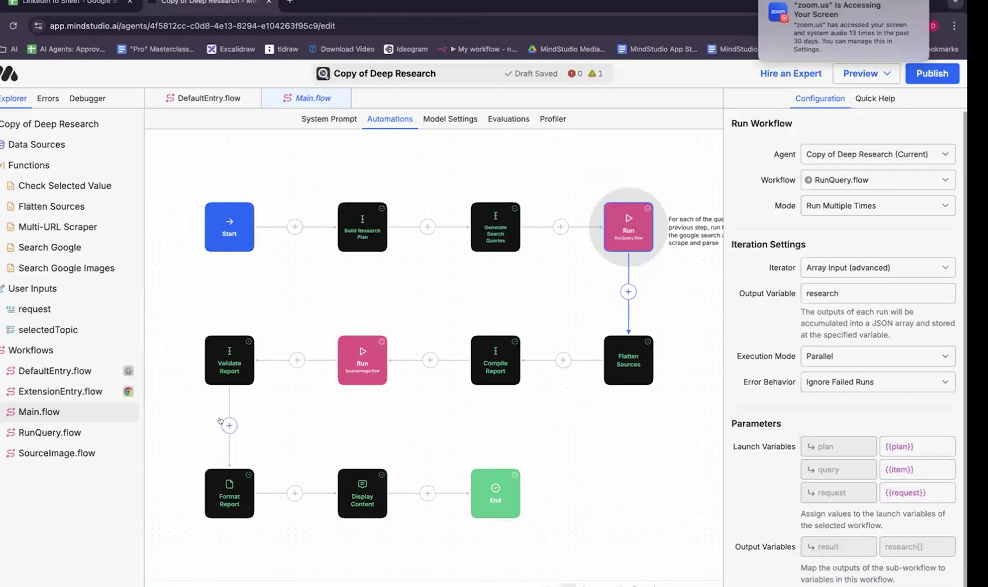
pyautogui.doubleClick(822, 292)
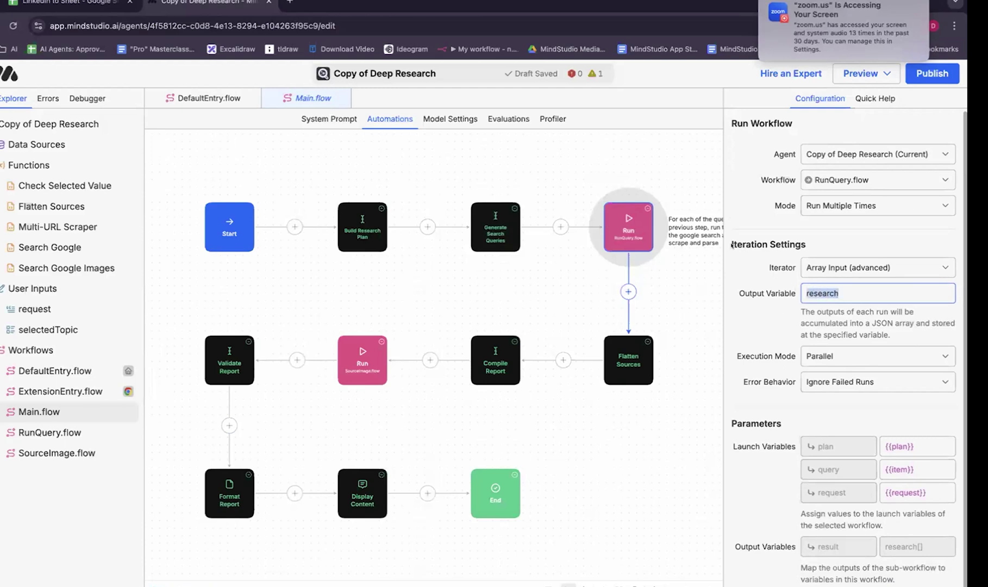
pyautogui.click(432, 170)
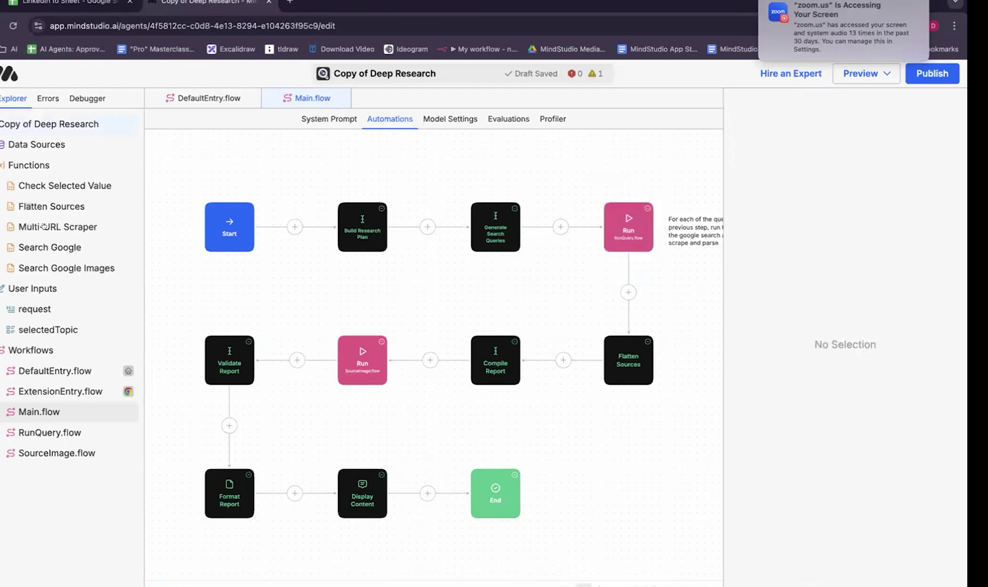
# Leave the Copy of Deep Research editor by going to mindstudio.ai.
pyautogui.click(337, 25)
pyautogui.write('mindstudio.ai')
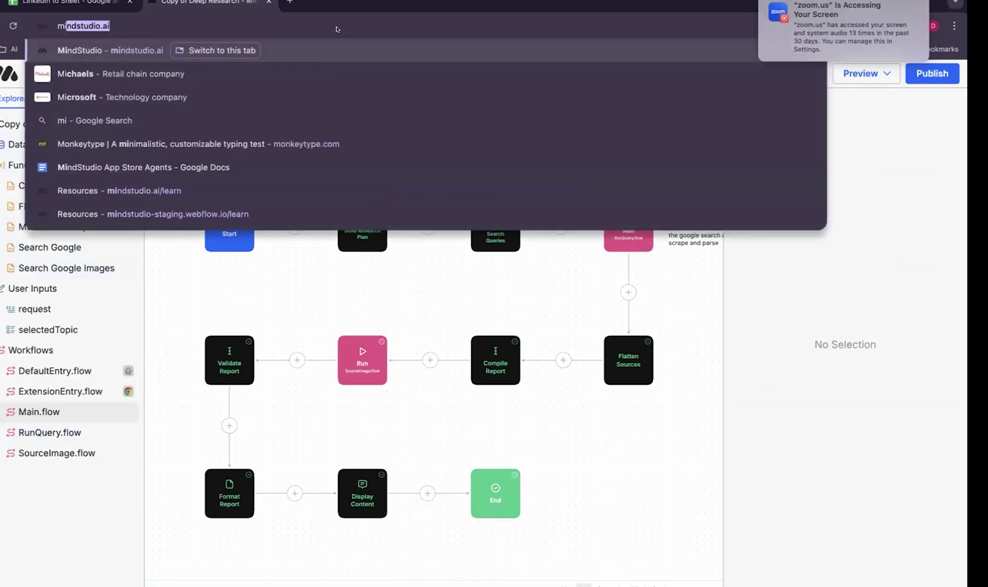
pyautogui.press('Return')
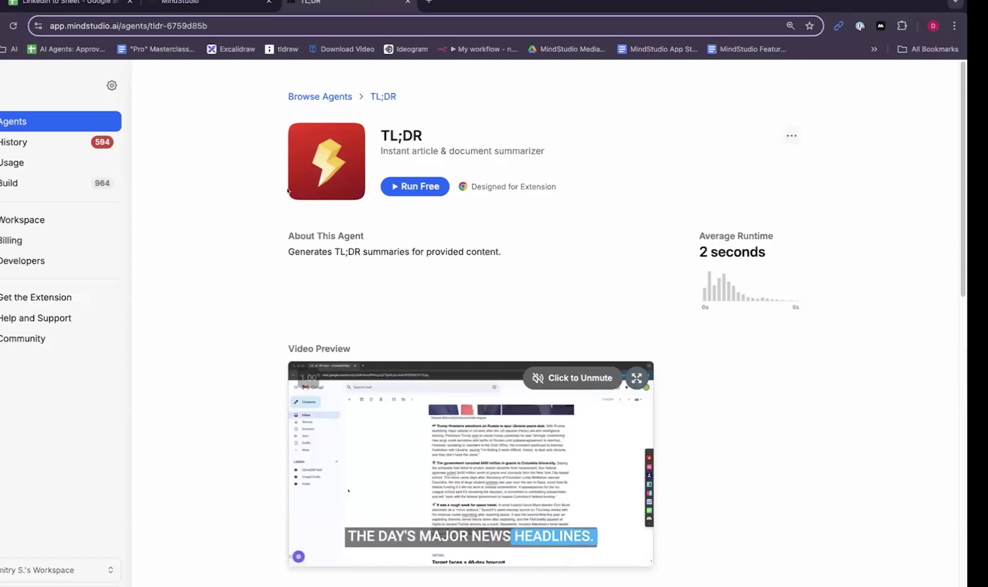
# Open techcrunch.com in a new browser tab and open the article about Commonwealth Fusion Systems' reactor construction milestone.
pyautogui.click(429, 2)
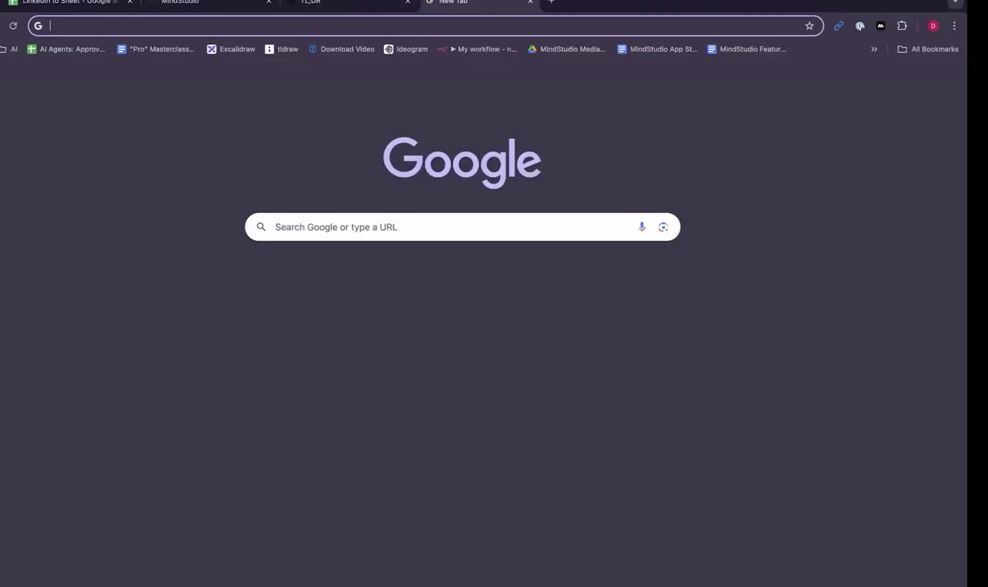
pyautogui.write('te')
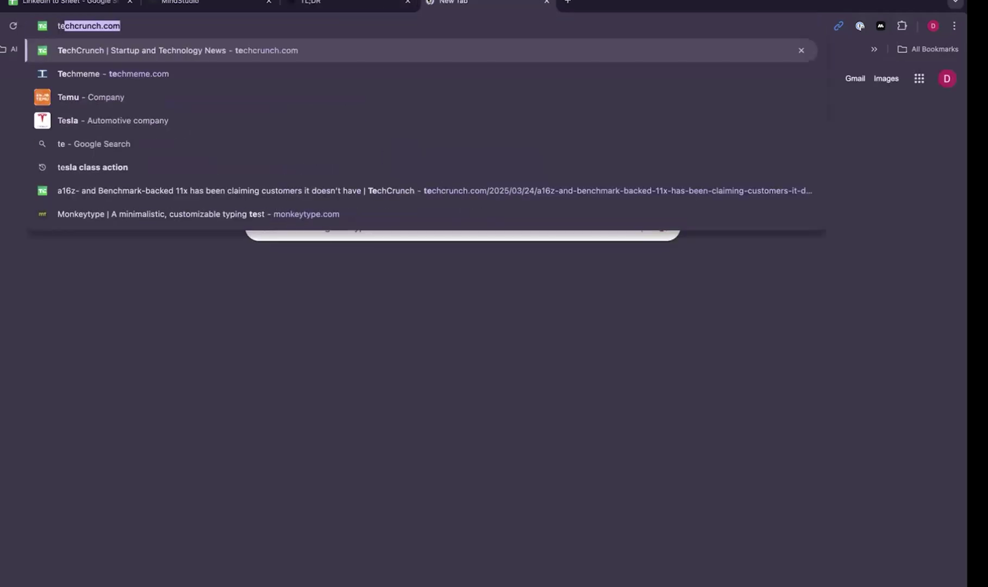
pyautogui.press('Return')
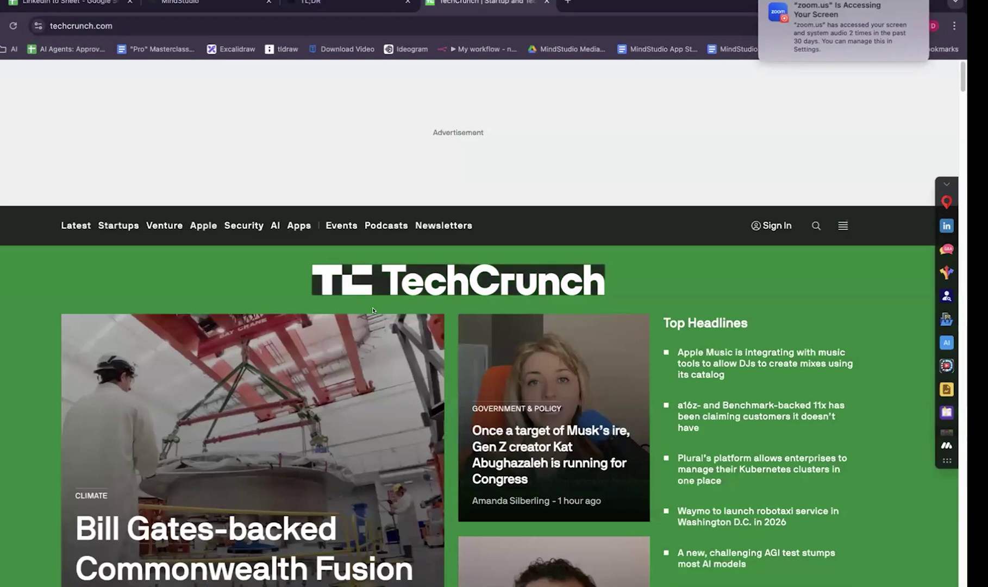
pyautogui.scroll(-3, 348, 282)
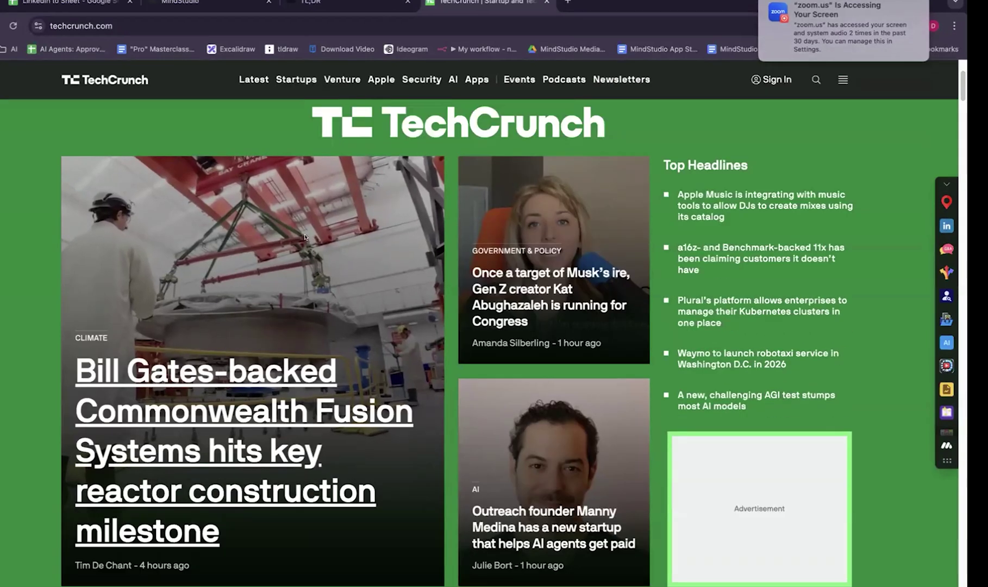
pyautogui.click(305, 237)
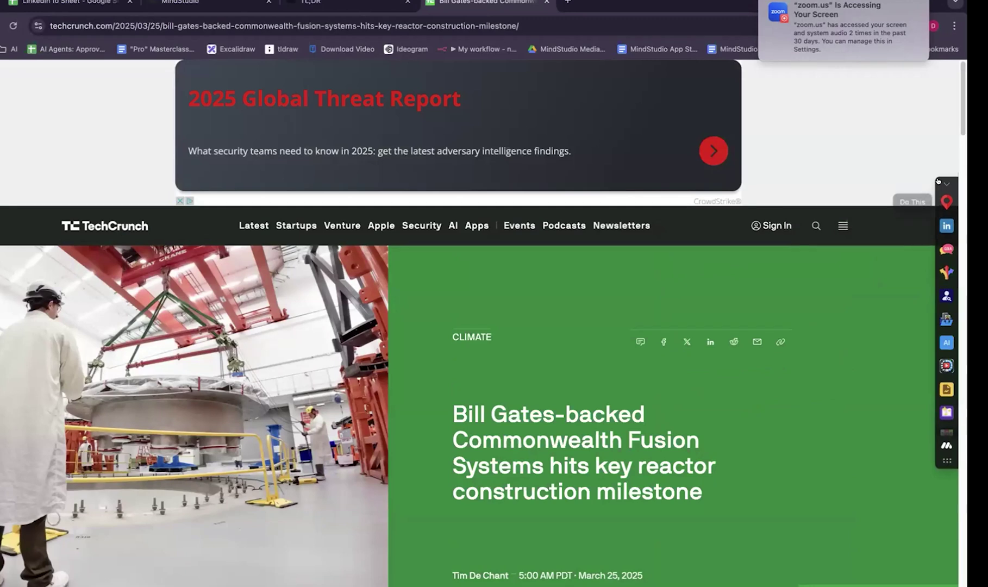
# Run the TL;DR agent on the TechCrunch article from the MindStudio browser extension's agent list.
pyautogui.click(947, 446)
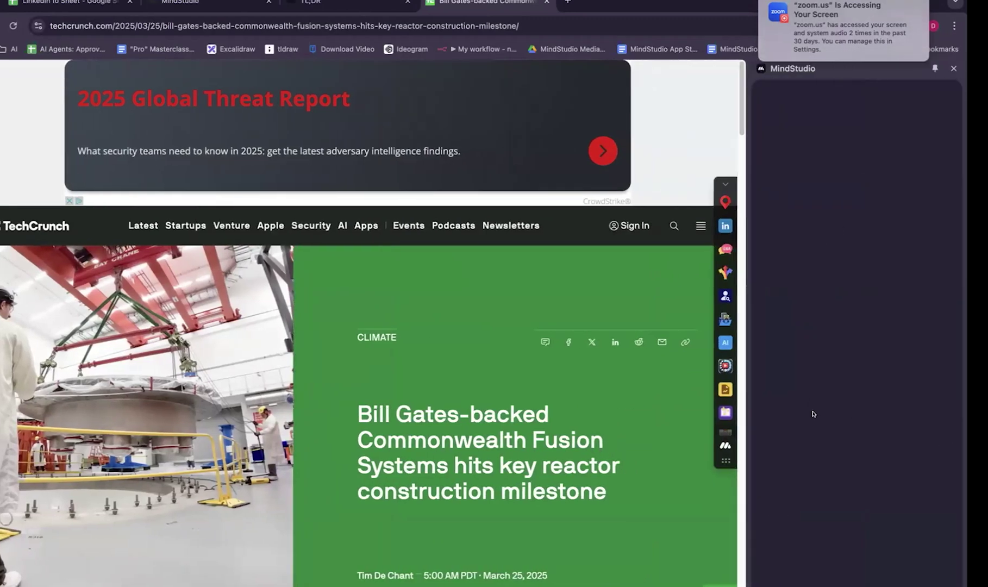
pyautogui.scroll(-5, 838, 394)
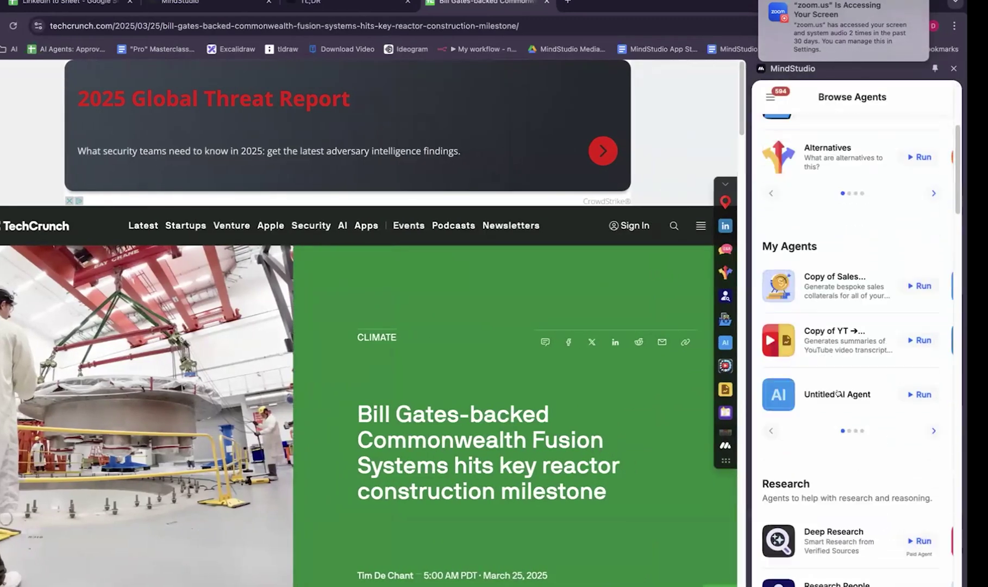
pyautogui.scroll(-5, 838, 393)
pyautogui.click(920, 511)
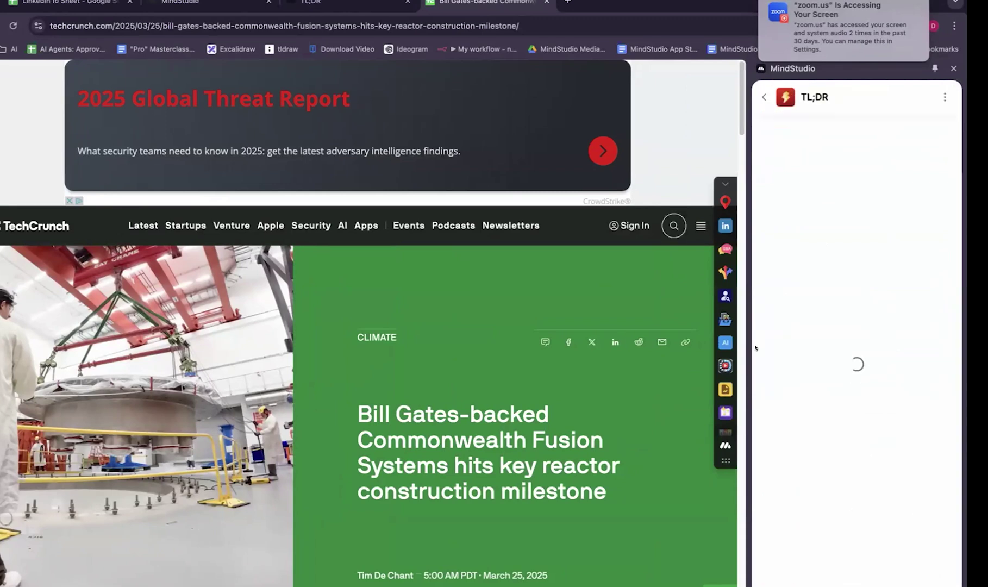
# Make a copy of the TL;DR agent from its page and display the automations of its Main.flow.
pyautogui.click(356, 6)
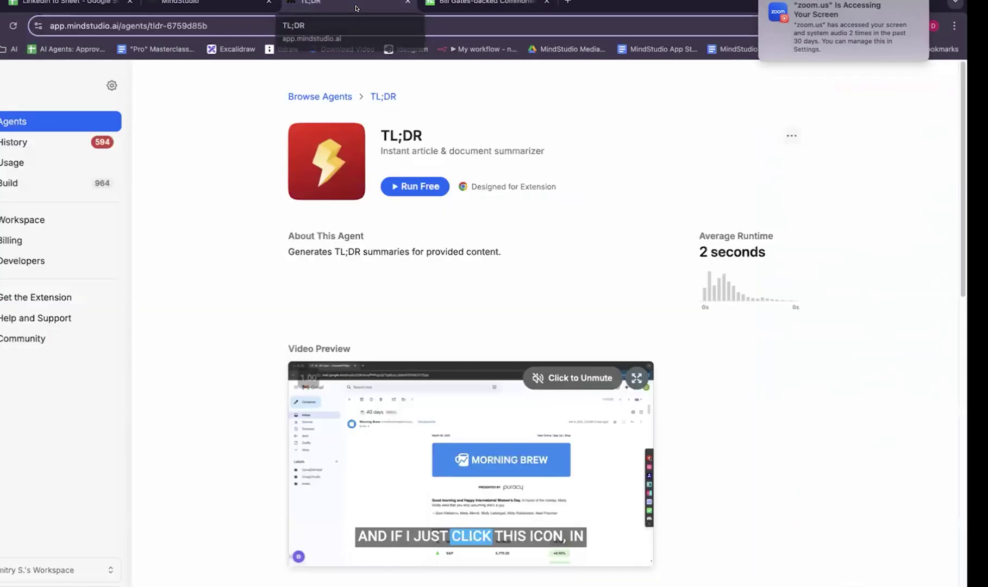
pyautogui.click(792, 136)
pyautogui.click(707, 175)
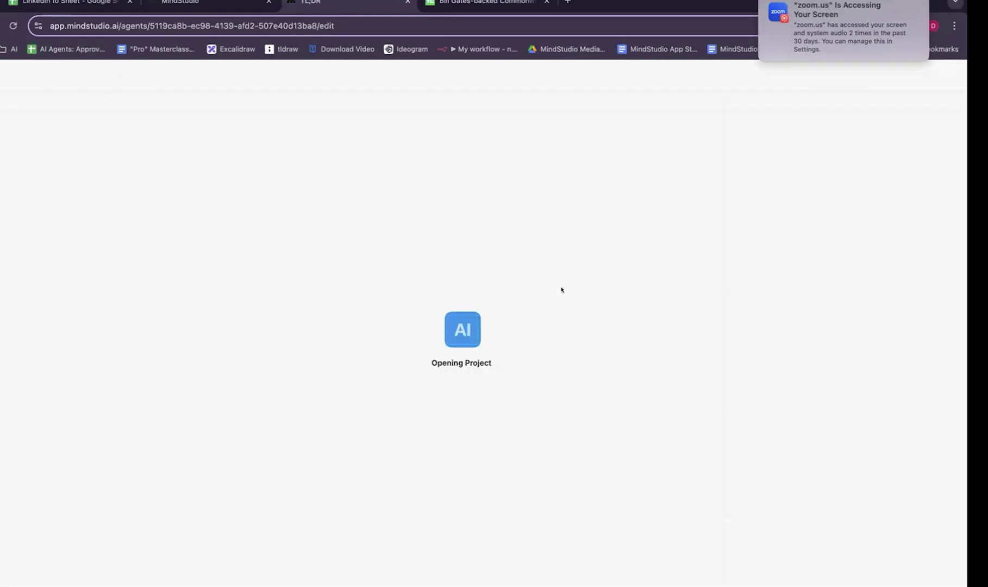
pyautogui.click(372, 120)
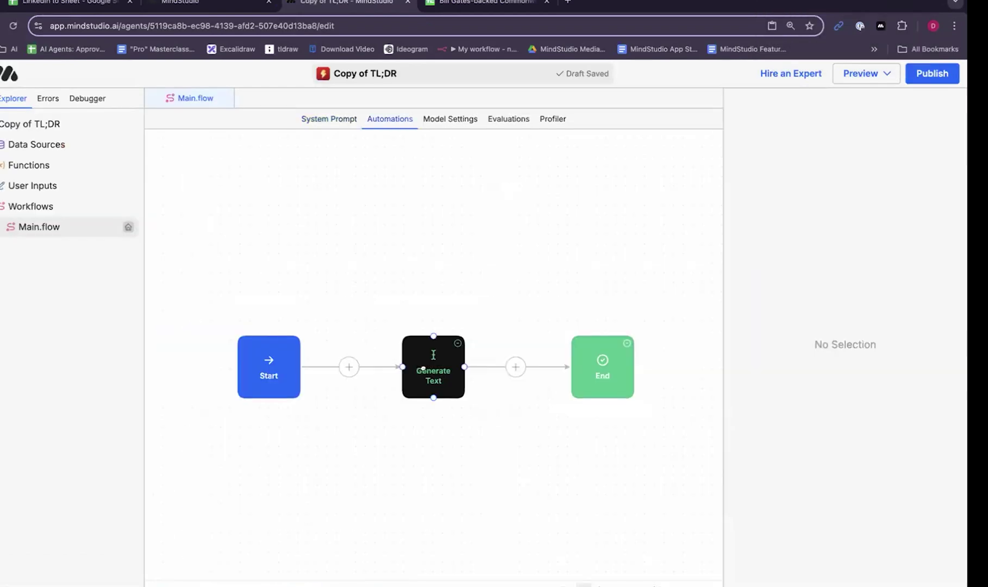
# Examine the Start block's launch variables and trigger, then the Generate Text prompt with its {{pageContent}} variable.
pyautogui.click(424, 368)
pyautogui.click(268, 361)
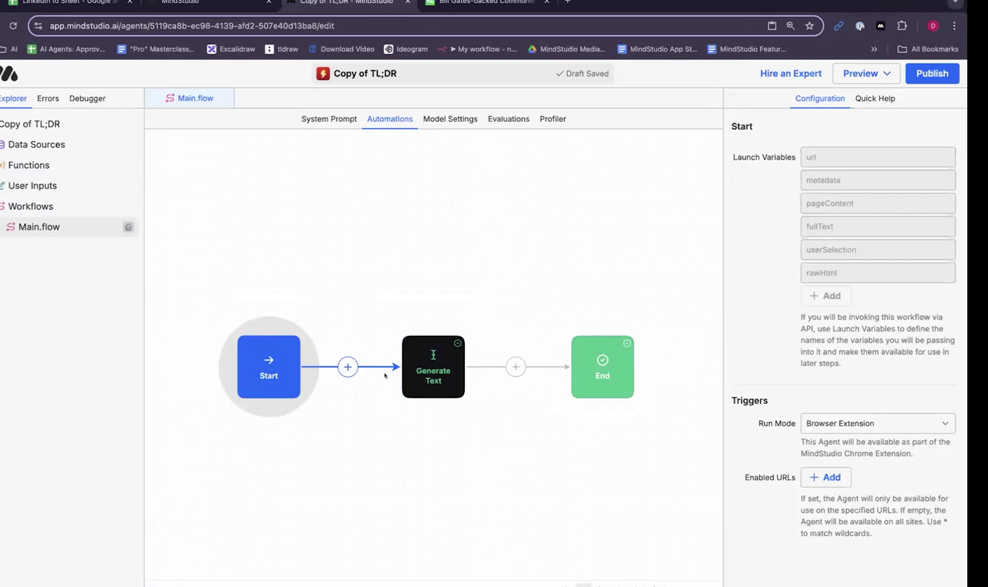
pyautogui.click(423, 359)
pyautogui.moveTo(777, 171); pyautogui.dragTo(867, 195)
pyautogui.click(841, 207)
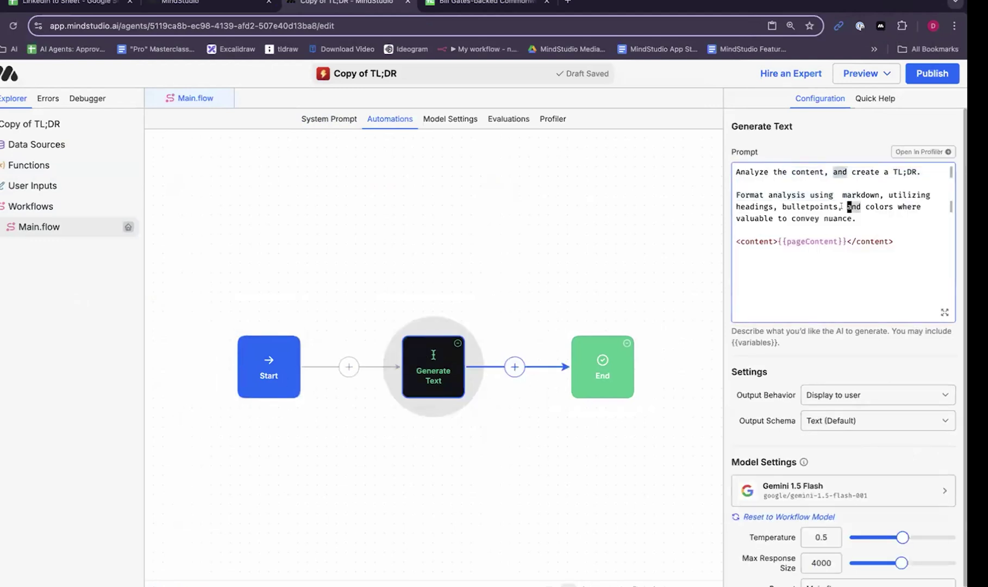
pyautogui.click(799, 195)
pyautogui.click(821, 218)
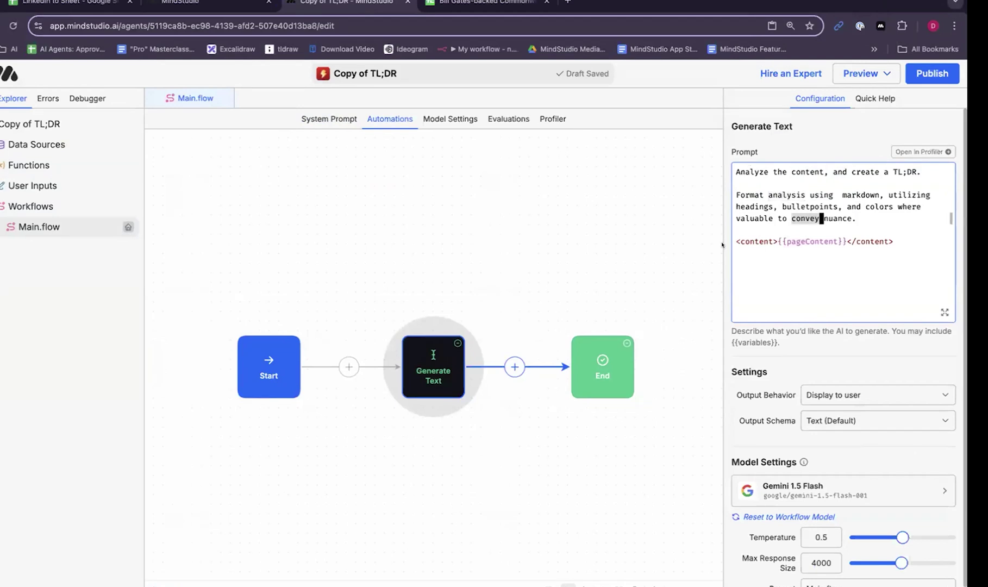
pyautogui.click(789, 206)
pyautogui.doubleClick(797, 242)
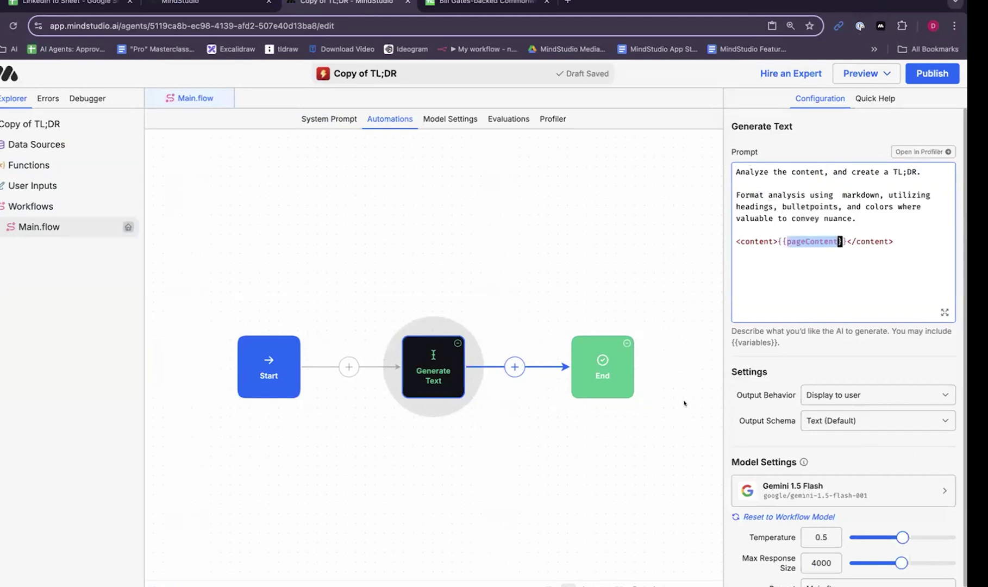
pyautogui.click(754, 292)
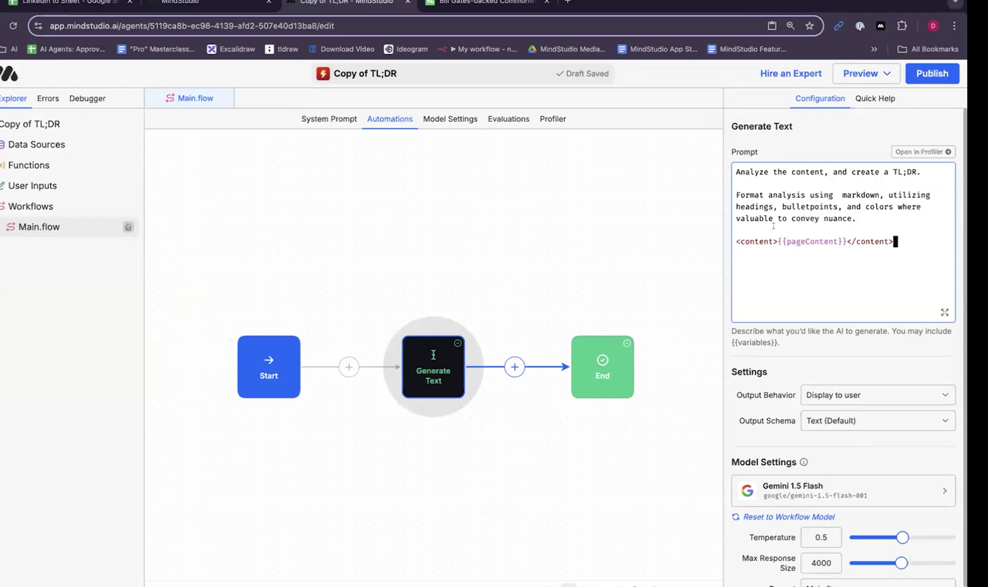
# Remove the opening and closing content tags around {{pageContent}} in the Generate Text prompt.
pyautogui.moveTo(778, 242); pyautogui.dragTo(728, 237)
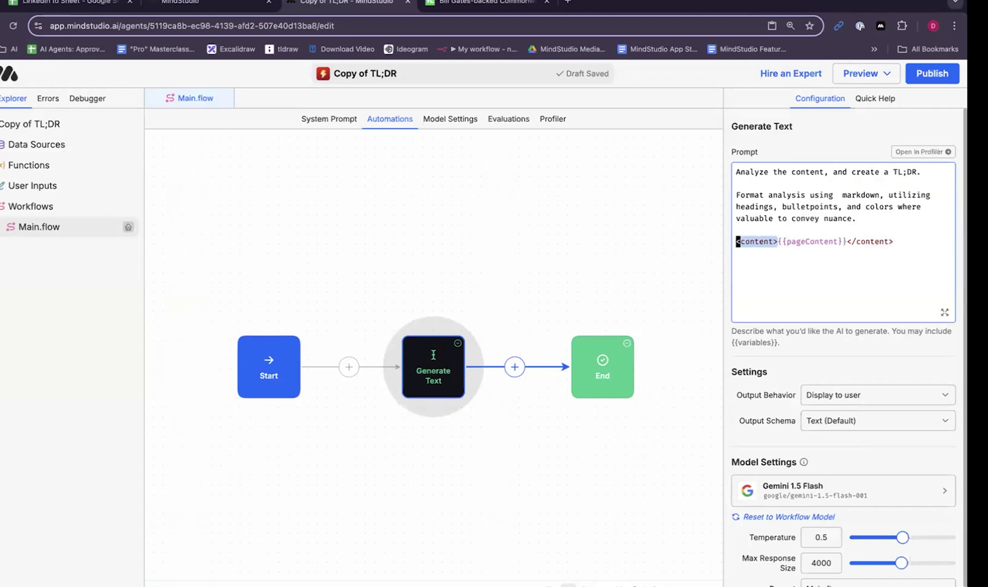
pyautogui.press('BackSpace')
pyautogui.moveTo(852, 242); pyautogui.dragTo(805, 237)
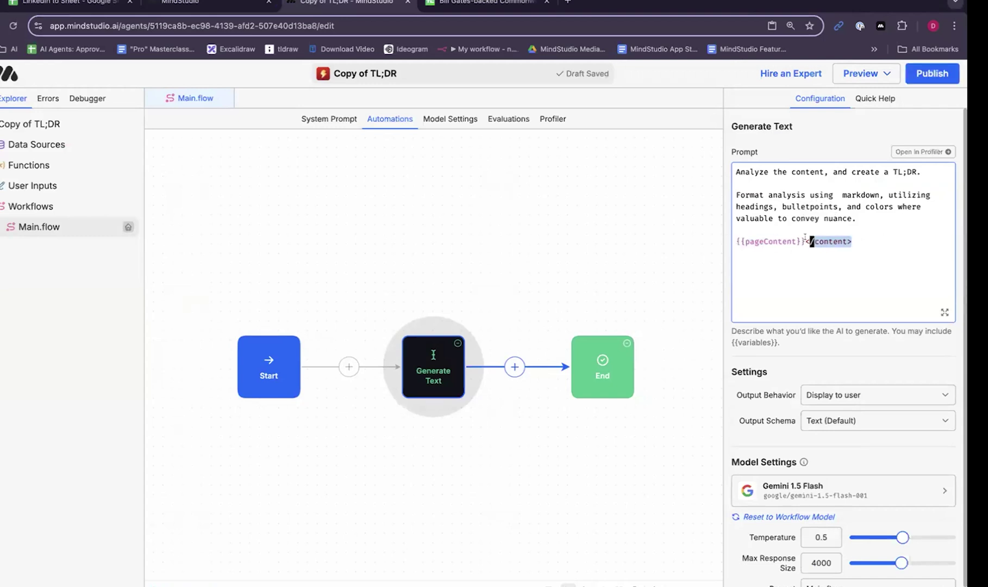
pyautogui.press('BackSpace')
pyautogui.press('BackSpace')
# In the Copy of Simplify prompt, add blank lines before {{/if}} and after {{else}} to space out the conditional.
pyautogui.press('Return')
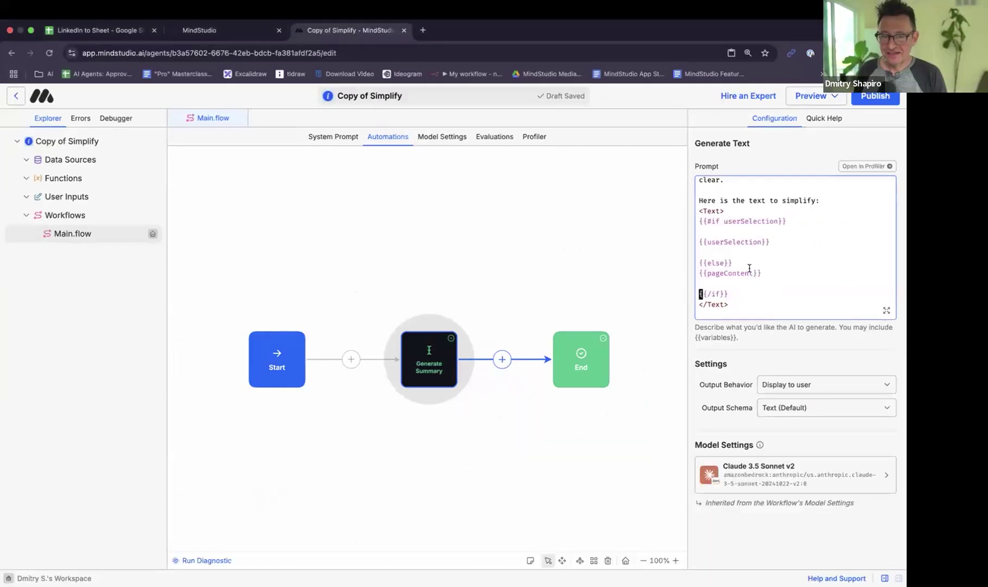
pyautogui.click(746, 259)
pyautogui.press('Return')
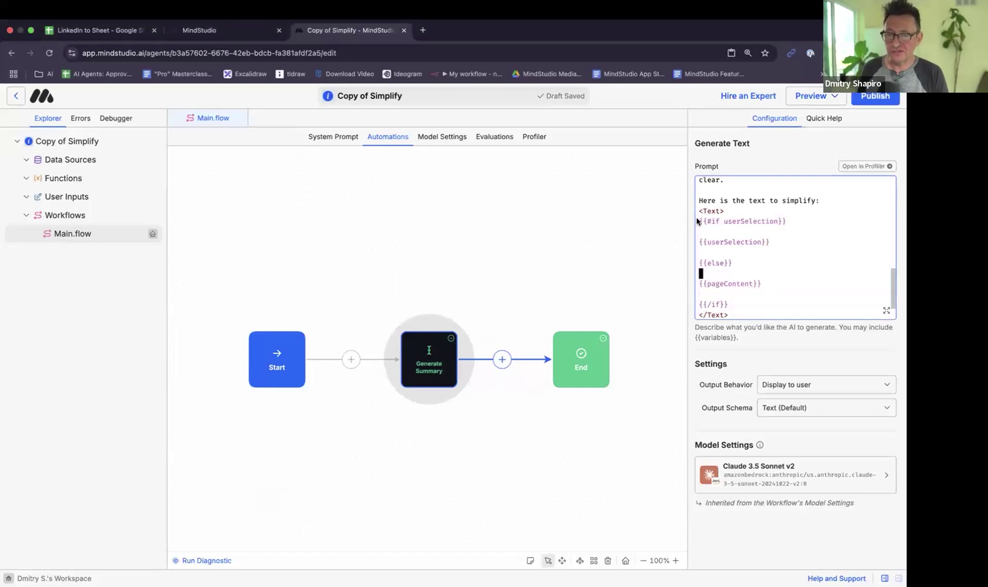
pyautogui.moveTo(699, 221); pyautogui.dragTo(776, 286)
pyautogui.click(780, 292)
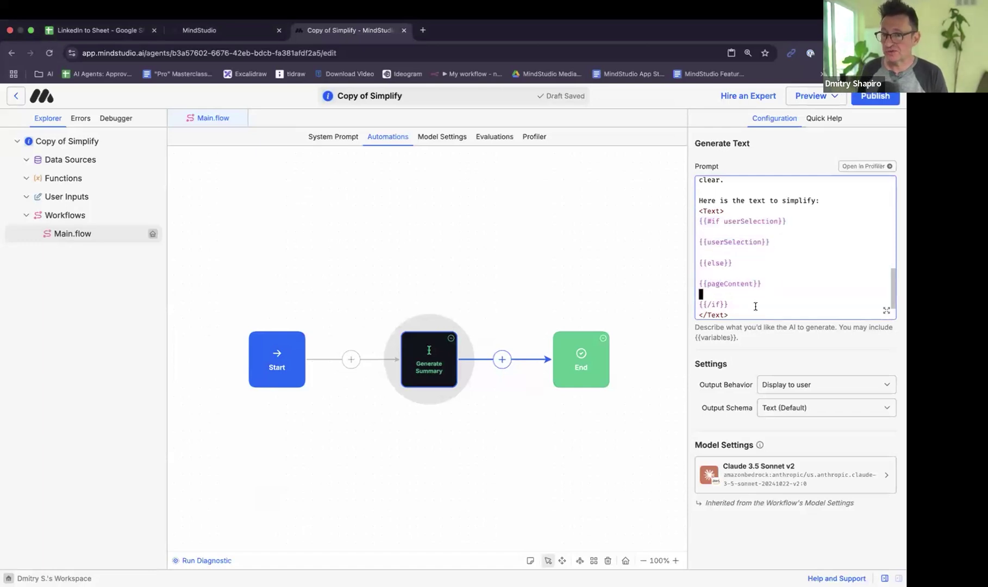
# Indent the {{userSelection}} and {{pageContent}} lines by one level inside the prompt's if/else conditional.
pyautogui.click(699, 242)
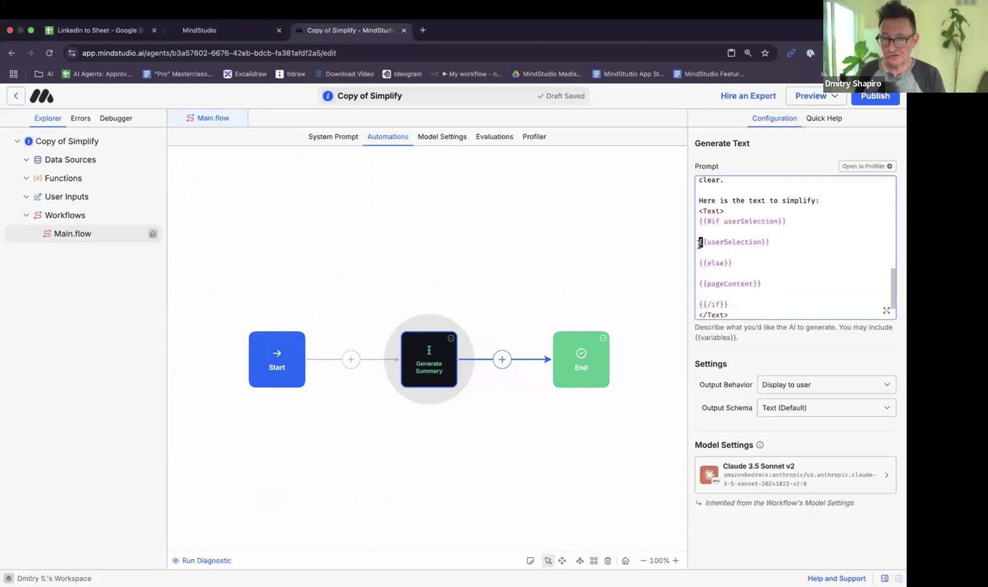
pyautogui.press('Tab')
pyautogui.click(701, 283)
pyautogui.press('Tab')
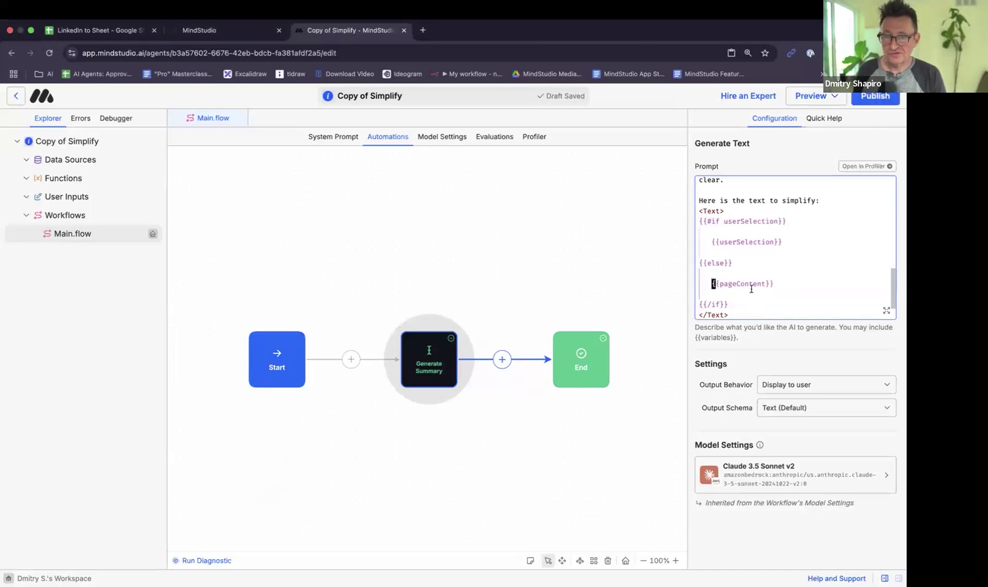
# Examine the {{pageContent}} fallback and the {{else}} line of the prompt's conditional.
pyautogui.doubleClick(746, 283)
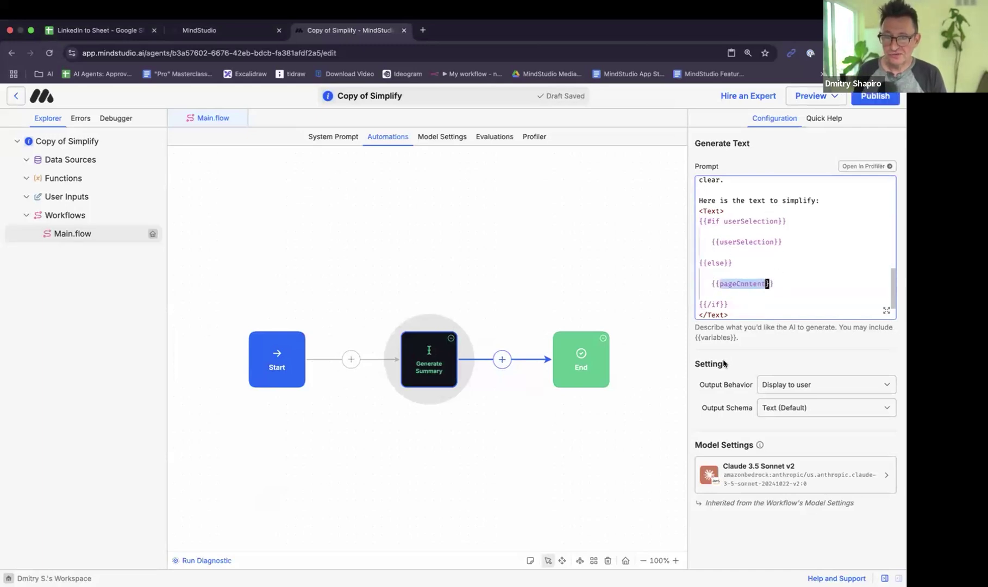
pyautogui.click(717, 284)
pyautogui.click(823, 283)
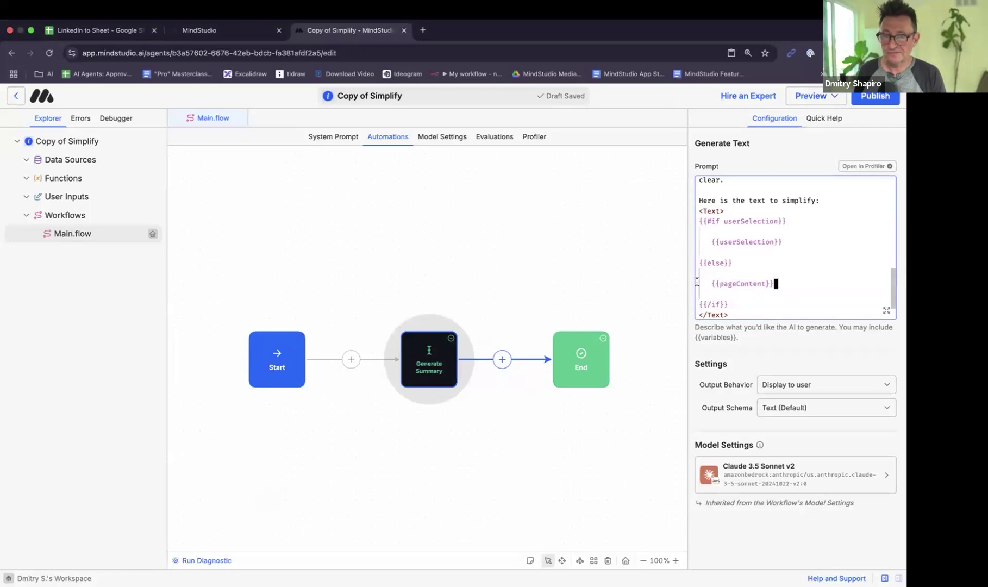
pyautogui.click(740, 261)
pyautogui.hotkey('shift', 'Home')
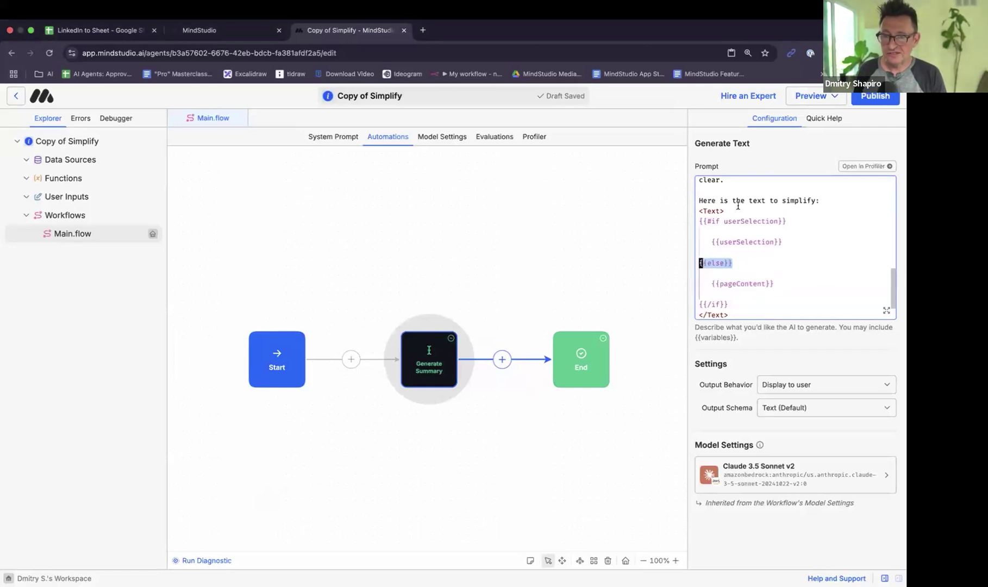
# Examine how the {{#if userSelection}}, {{else}} and {{/if}} tags structure the prompt's conditional.
pyautogui.click(800, 217)
pyautogui.click(722, 222)
pyautogui.hotkey('shift', 'Home')
pyautogui.click(730, 263)
pyautogui.hotkey('shift', 'Home')
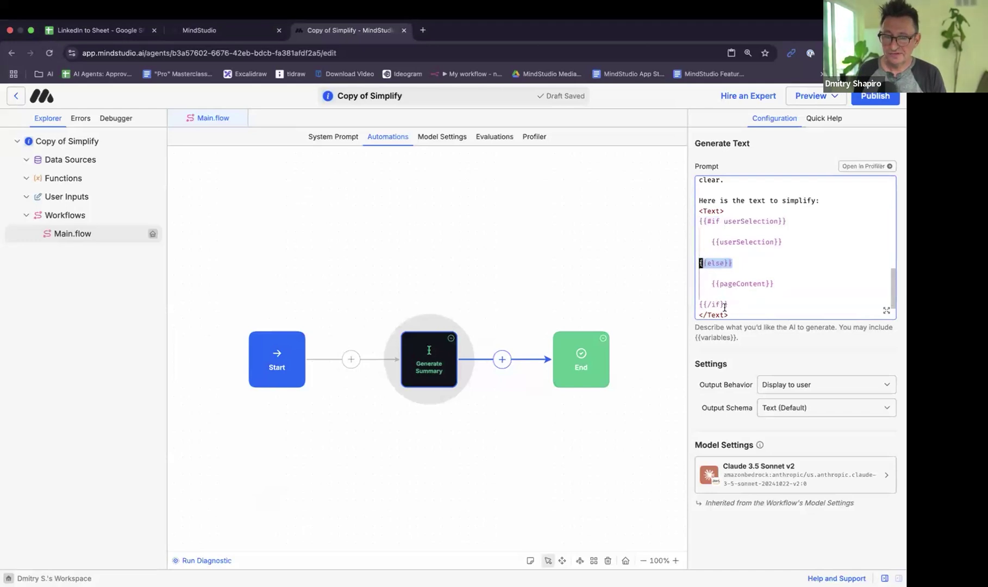
pyautogui.click(726, 305)
pyautogui.hotkey('shift', 'Home')
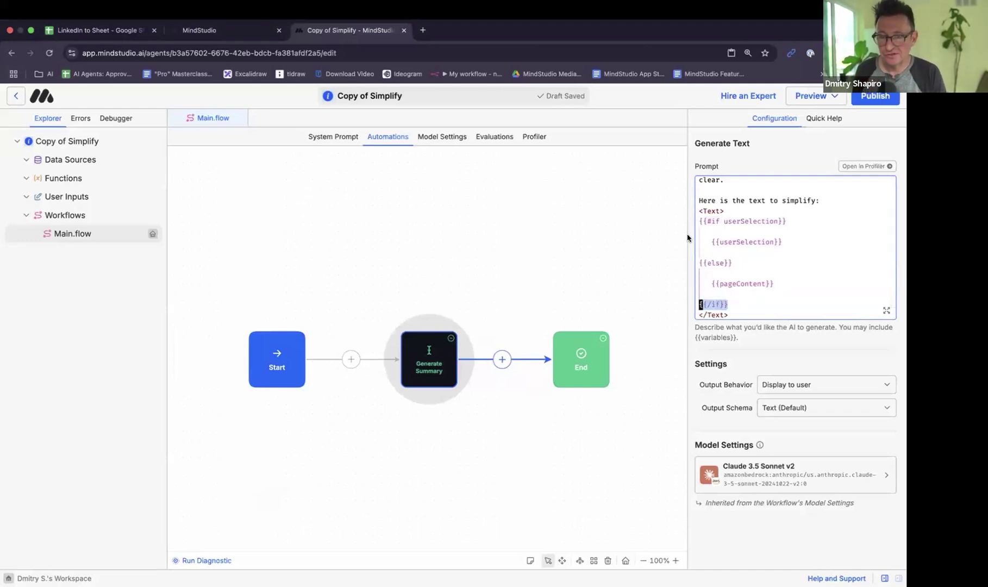
pyautogui.click(719, 220)
pyautogui.hotkey('shift', 'Home')
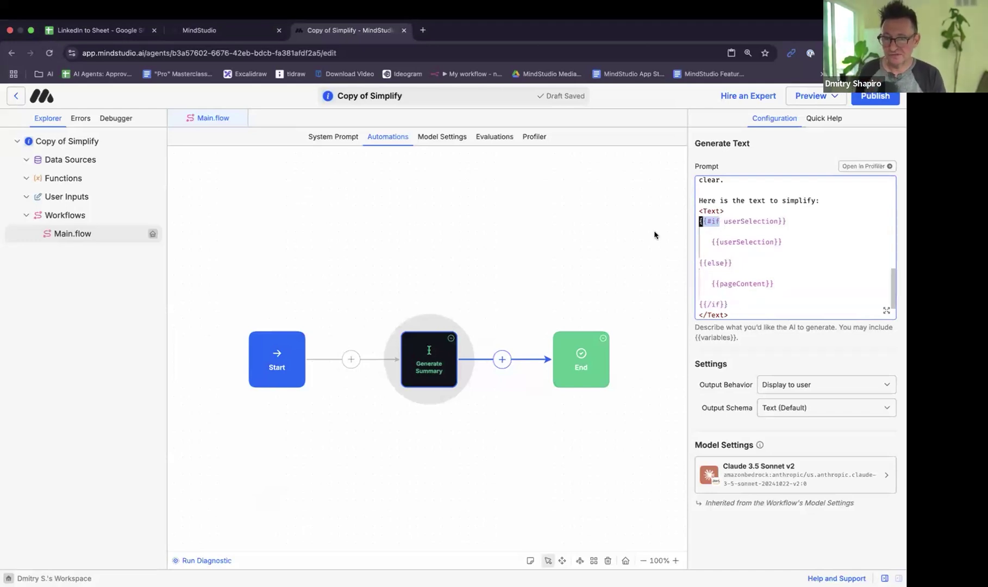
pyautogui.click(738, 263)
pyautogui.hotkey('shift', 'Home')
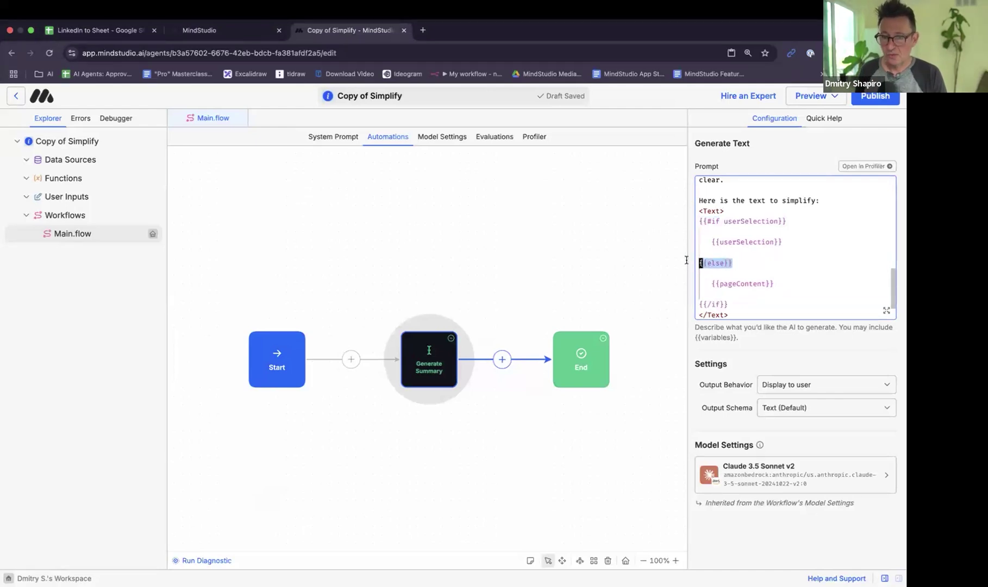
pyautogui.click(729, 303)
pyautogui.hotkey('shift', 'Home')
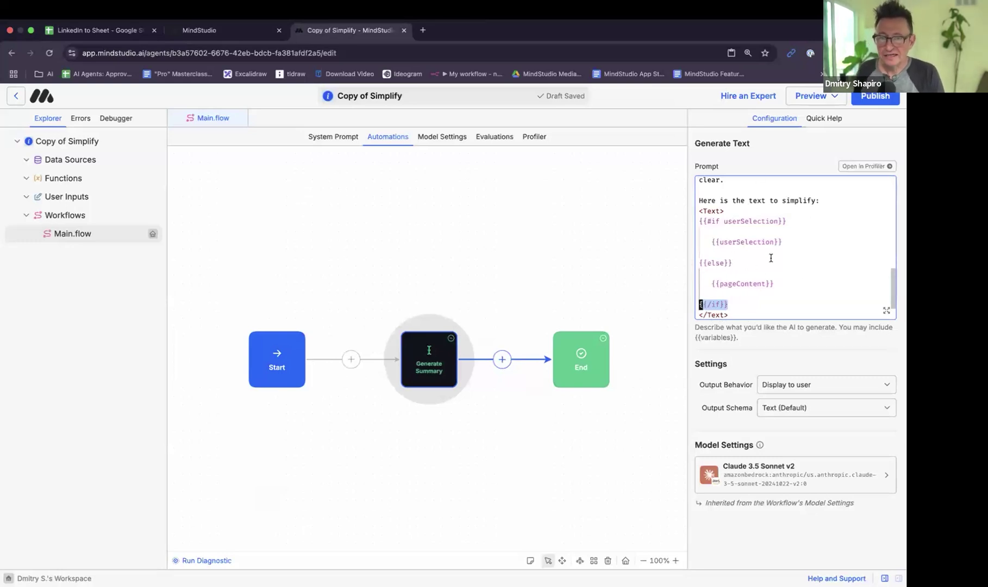
pyautogui.doubleClick(732, 219)
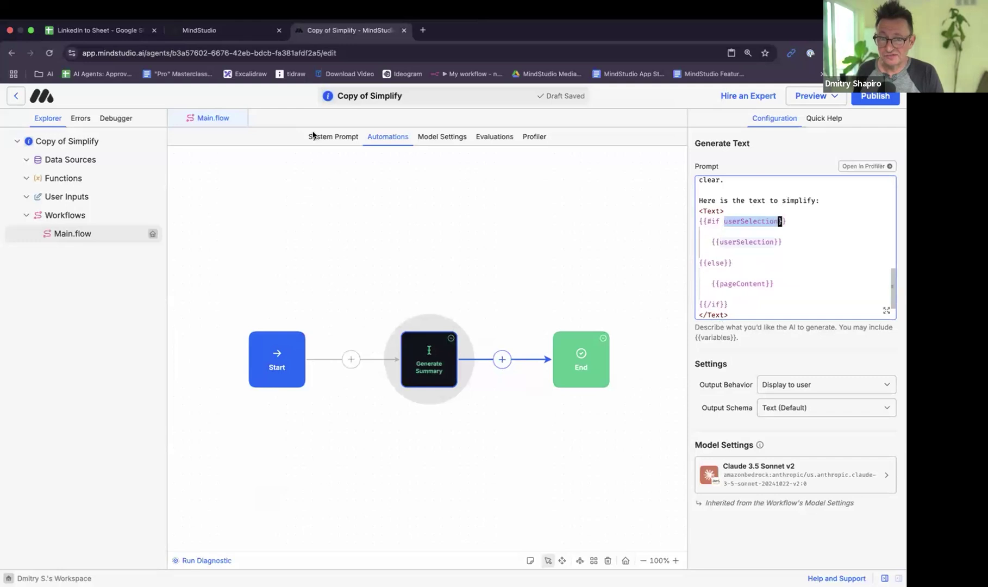
# Open TechCrunch in a new tab and go to its featured article about the atproto community.
pyautogui.click(422, 30)
pyautogui.write('tech')
pyautogui.press('Return')
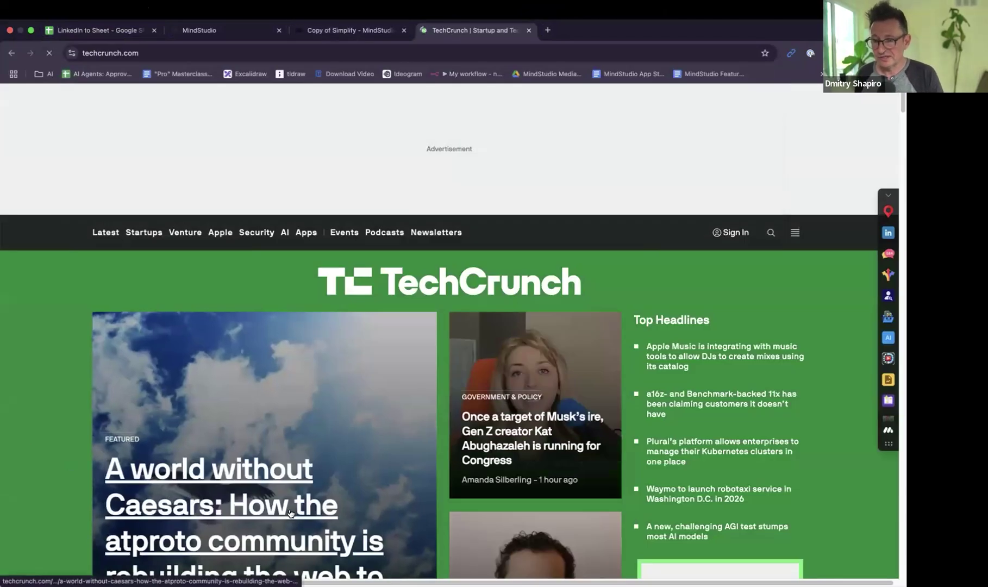
pyautogui.click(251, 508)
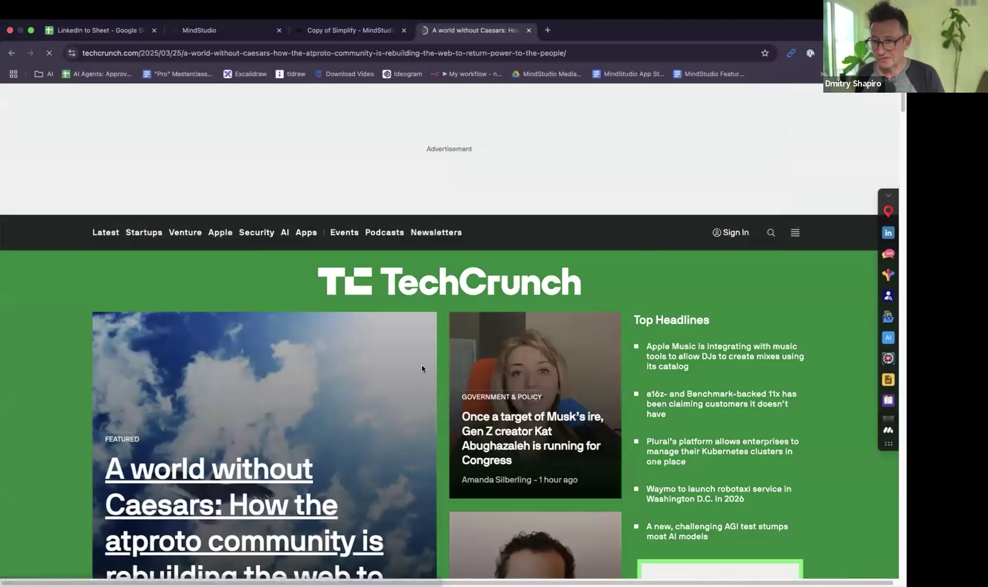
pyautogui.scroll(-5, 528, 423)
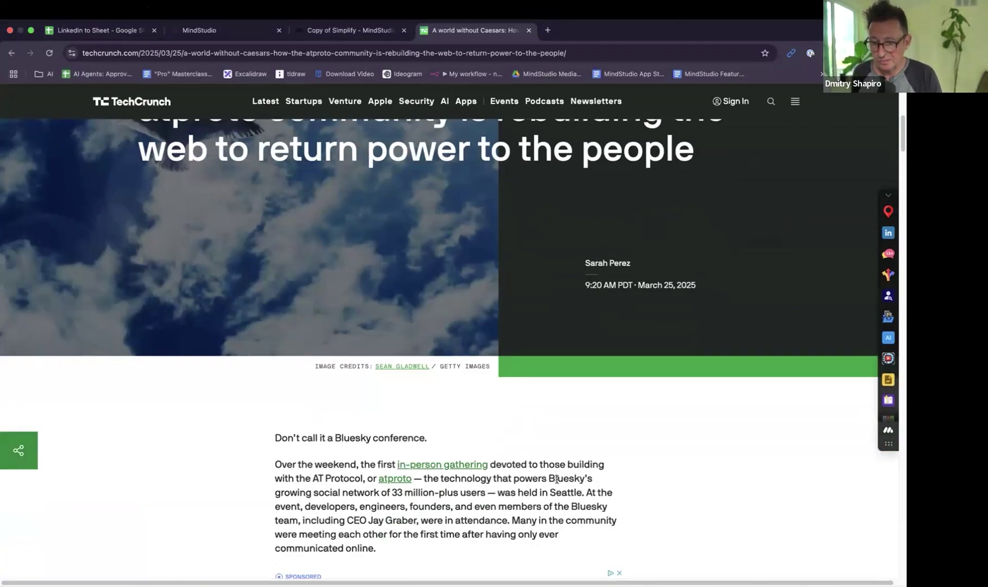
# Select the phrase "Bluesky's growing social network of 33 million-" in the article's second paragraph.
pyautogui.doubleClick(557, 479)
pyautogui.click(556, 478)
pyautogui.moveTo(557, 479); pyautogui.dragTo(422, 486)
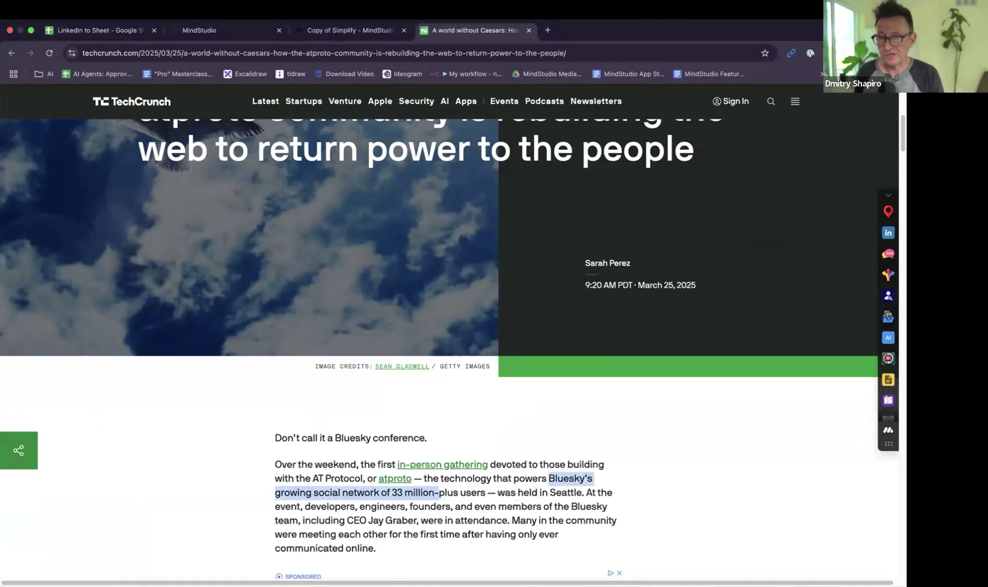
# Return to the Copy of Simplify agent and check userSelection in the prompt's conditional and the Start block's launch variables.
pyautogui.click(351, 30)
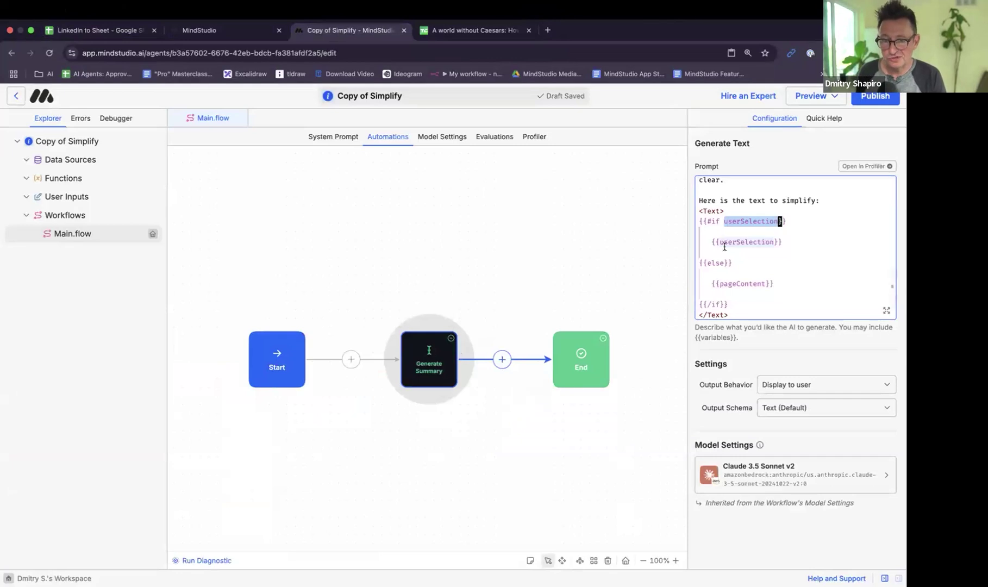
pyautogui.click(742, 217)
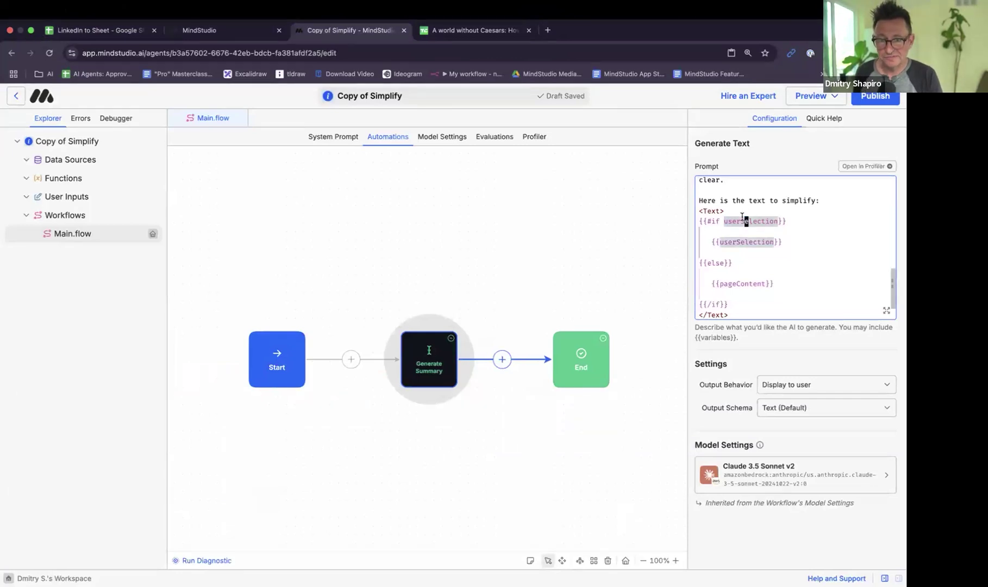
pyautogui.doubleClick(735, 240)
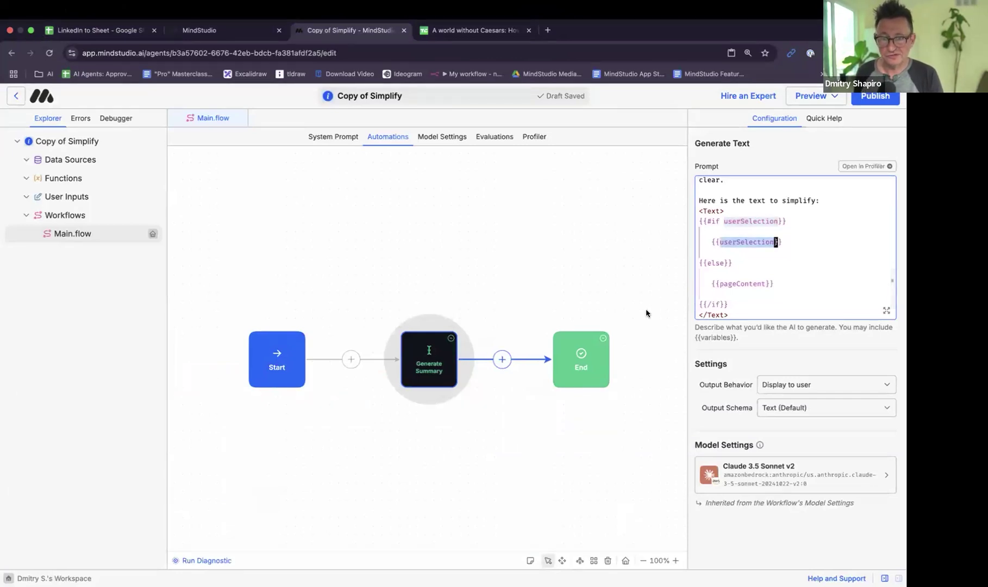
pyautogui.click(279, 368)
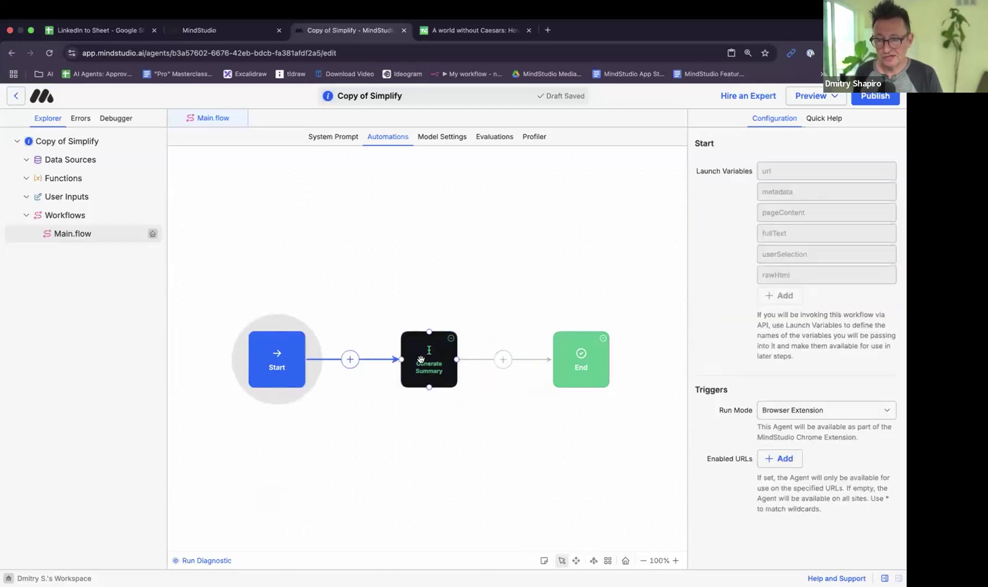
# Review the {{pageContent}} fallback and the remaining prompt text in the Generate Summary block.
pyautogui.click(438, 355)
pyautogui.scroll(-10, 762, 254)
pyautogui.scroll(-1, 762, 254)
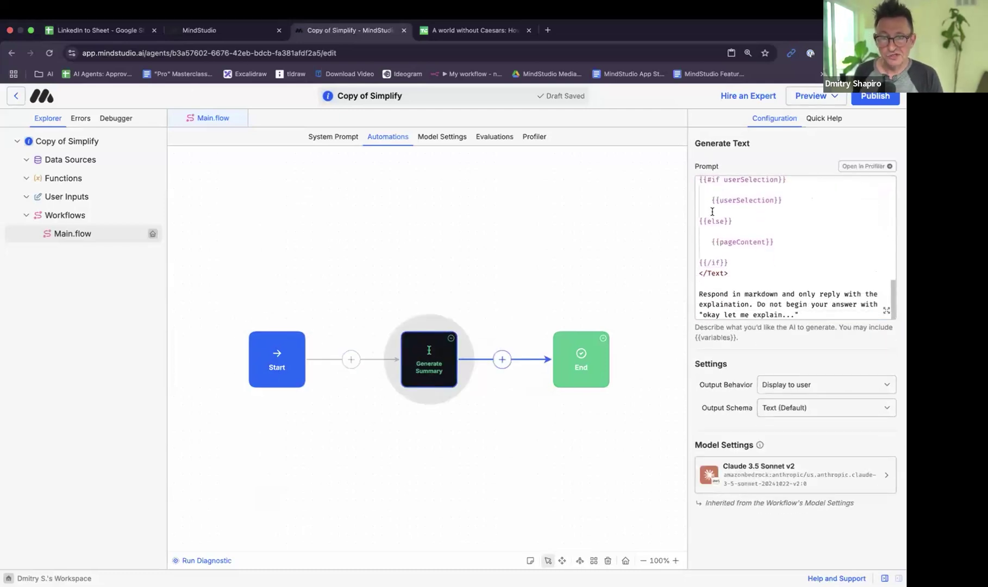
pyautogui.click(712, 214)
pyautogui.doubleClick(744, 242)
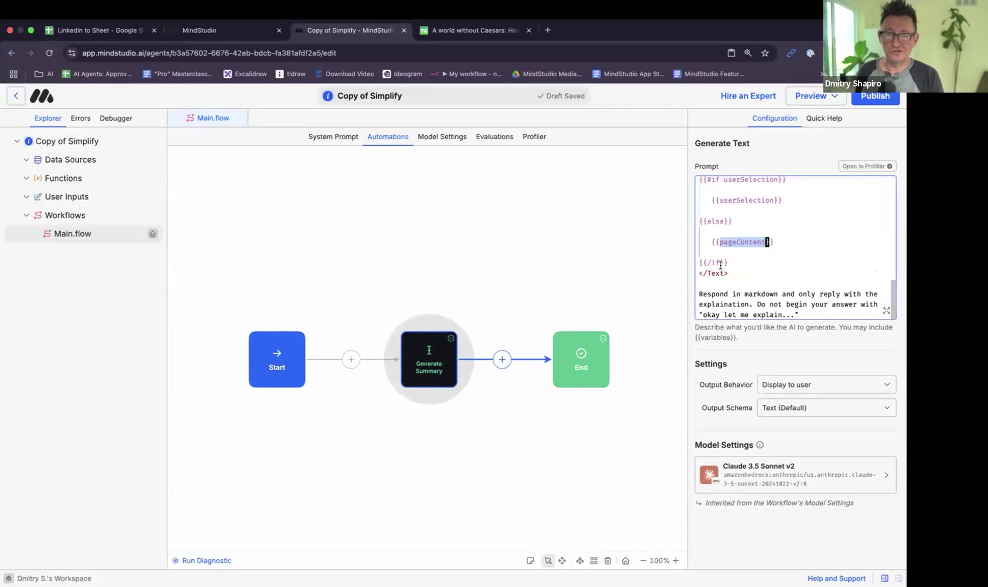
pyautogui.click(728, 264)
pyautogui.scroll(10, 736, 264)
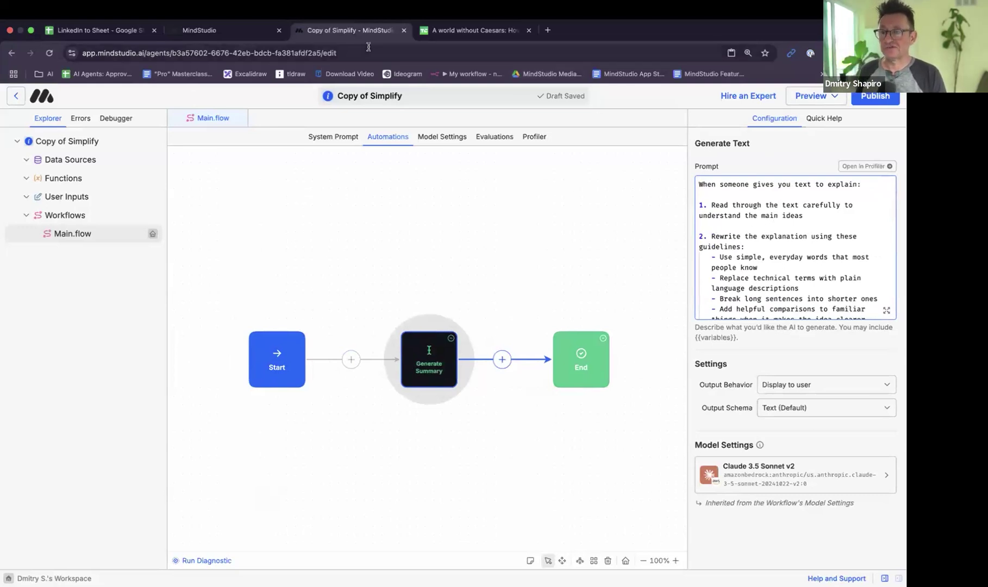
# Close the Copy of Simplify tab and open the People / Entity Extractor agent for editing.
pyautogui.click(403, 31)
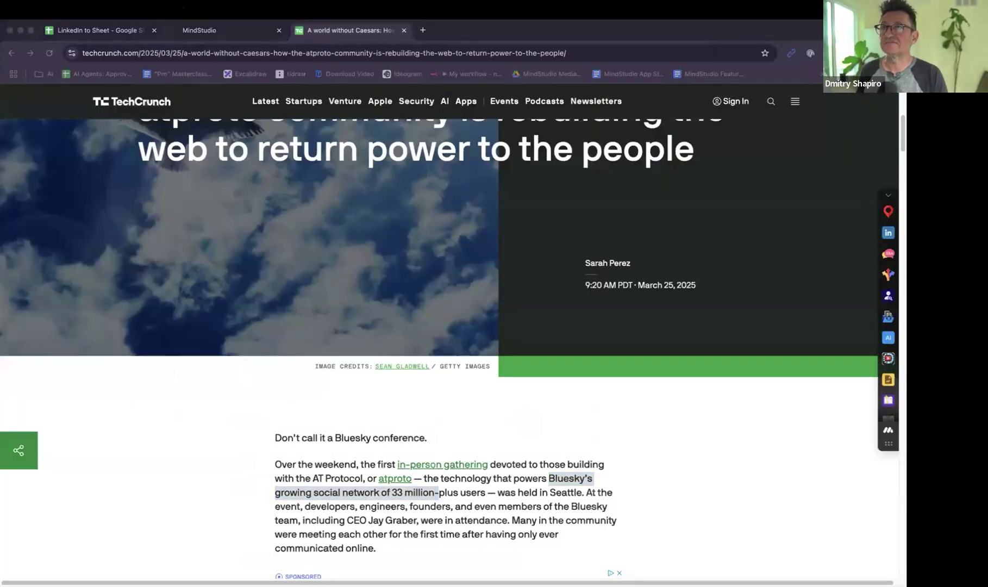
pyautogui.moveTo(424, 125); pyautogui.dragTo(283, 34)
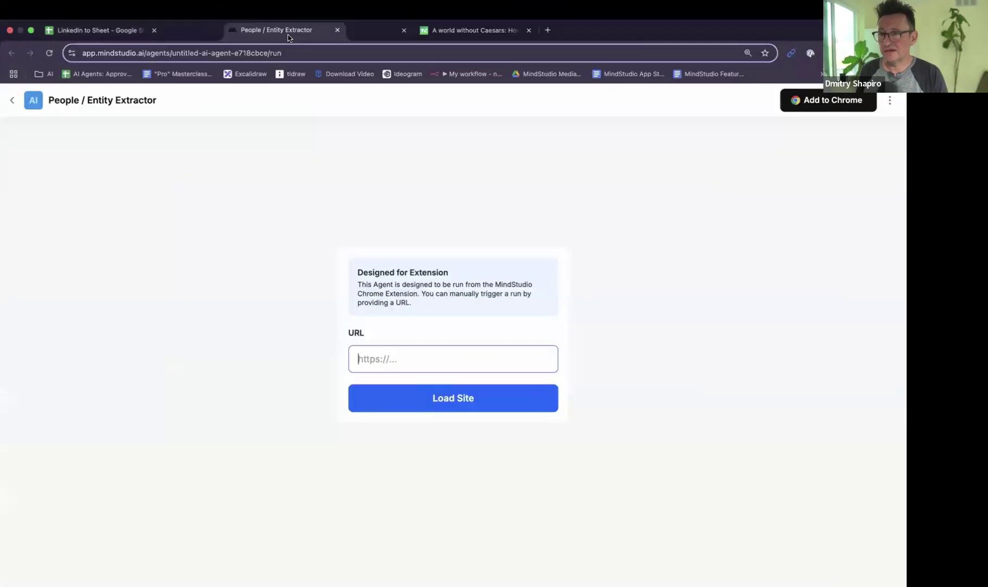
pyautogui.click(890, 102)
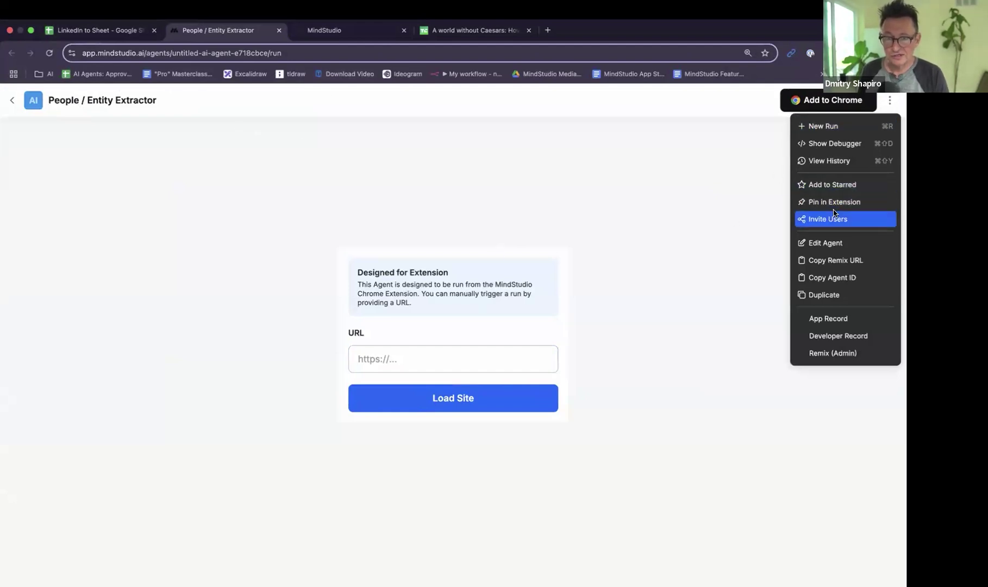
pyautogui.click(829, 243)
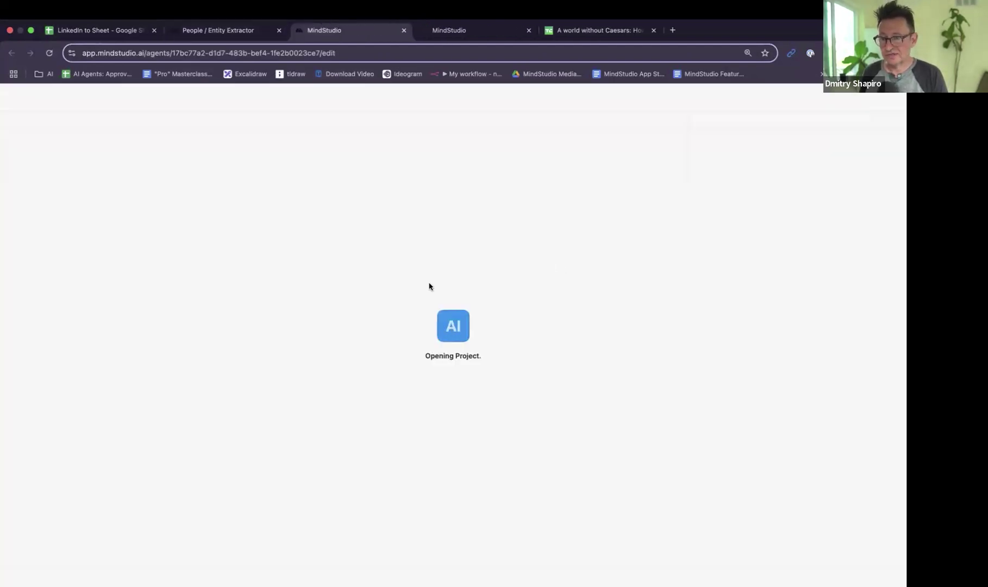
# Review the Generate Text block's extraction and markdown table instructions, and publish the People / Entity Extractor agent.
pyautogui.click(429, 359)
pyautogui.moveTo(835, 185); pyautogui.dragTo(801, 185)
pyautogui.moveTo(715, 202); pyautogui.dragTo(787, 205)
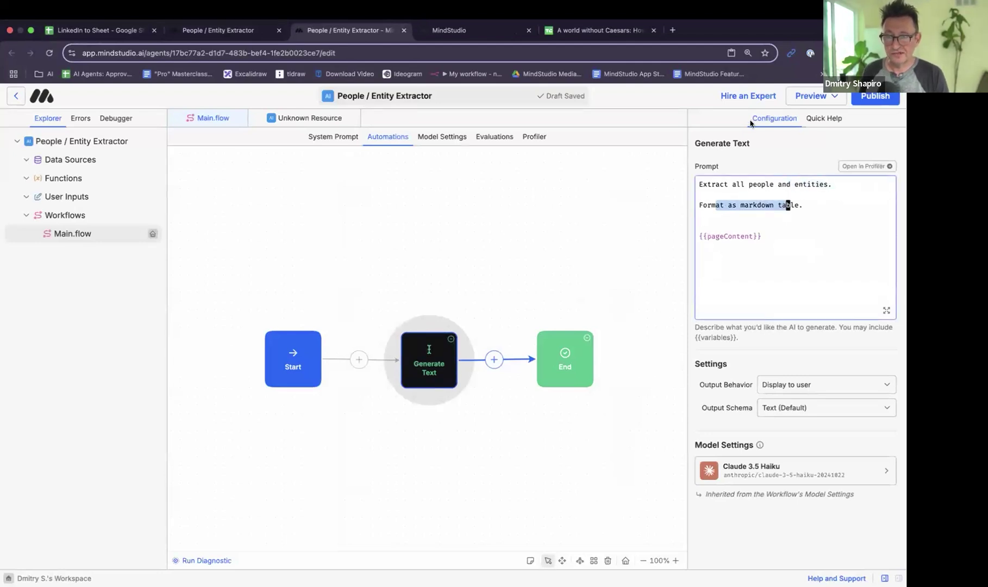
pyautogui.click(882, 97)
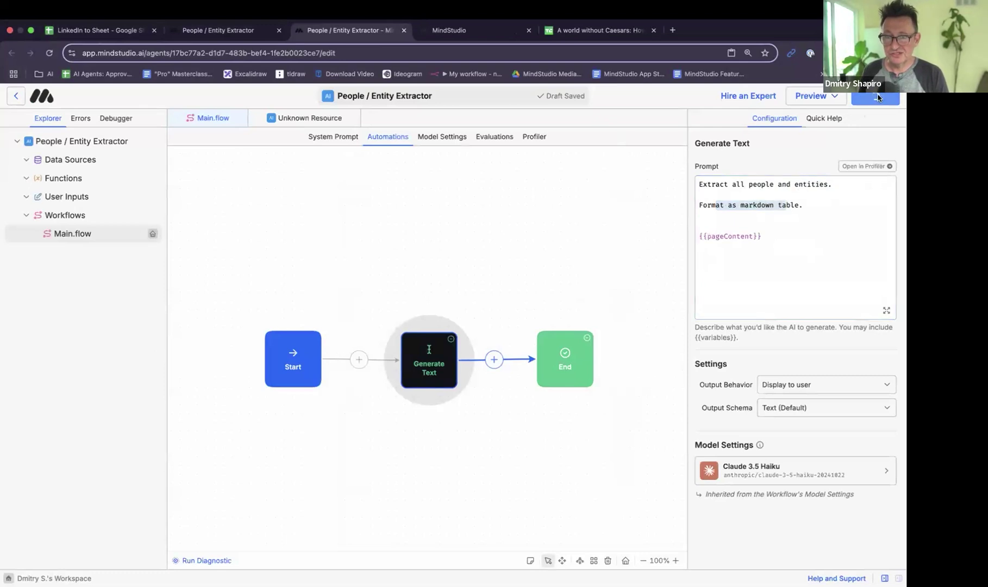
# Run the People / Entity Extractor agent on the TechCrunch article from the MindStudio extension, temporarily widening its panel to view the table.
pyautogui.click(598, 30)
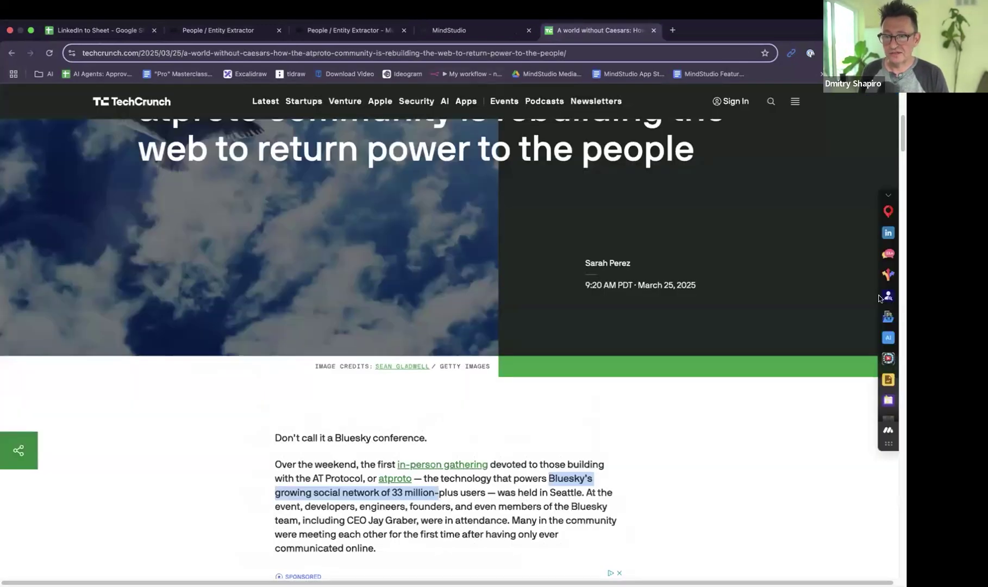
pyautogui.click(890, 432)
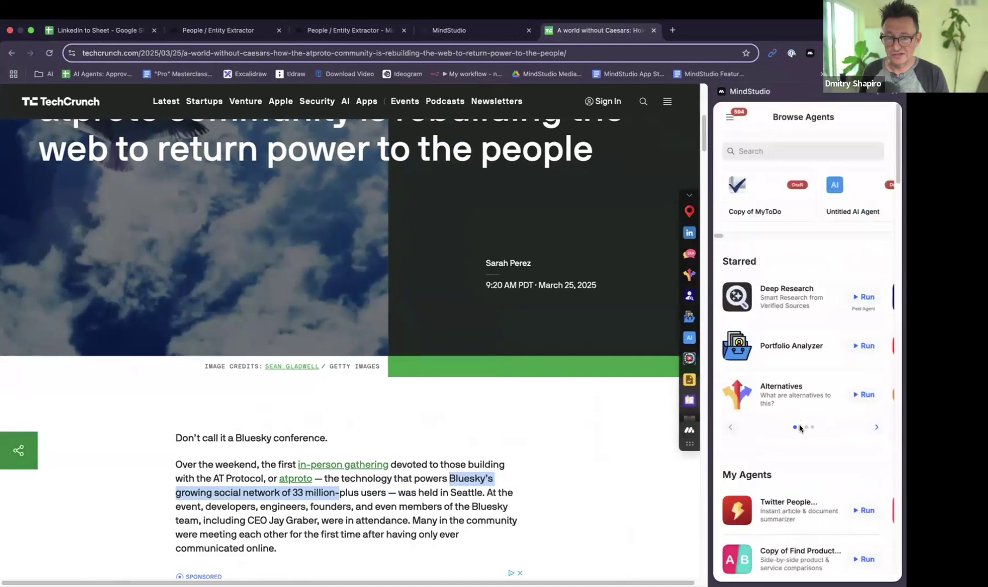
pyautogui.scroll(-3, 764, 437)
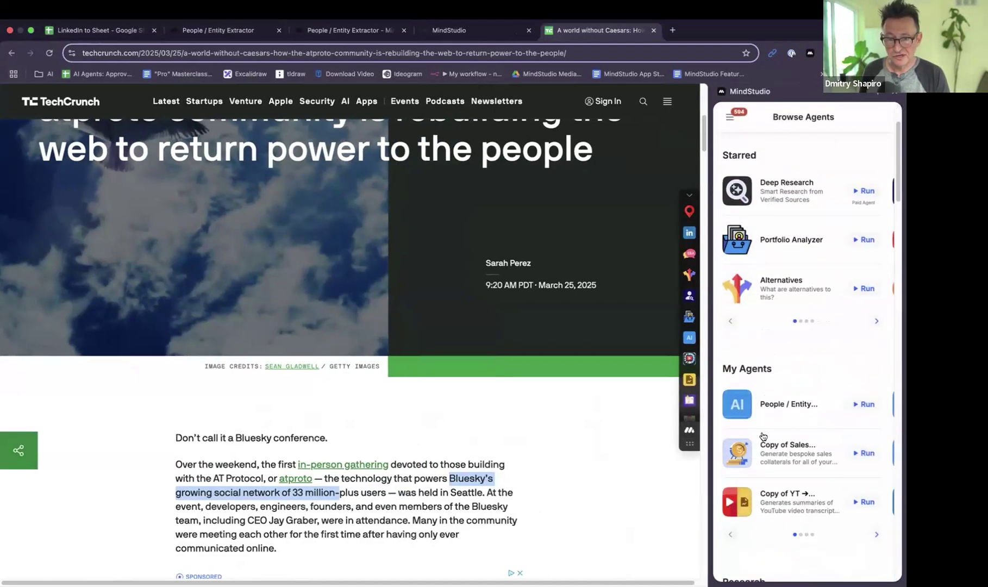
pyautogui.click(863, 404)
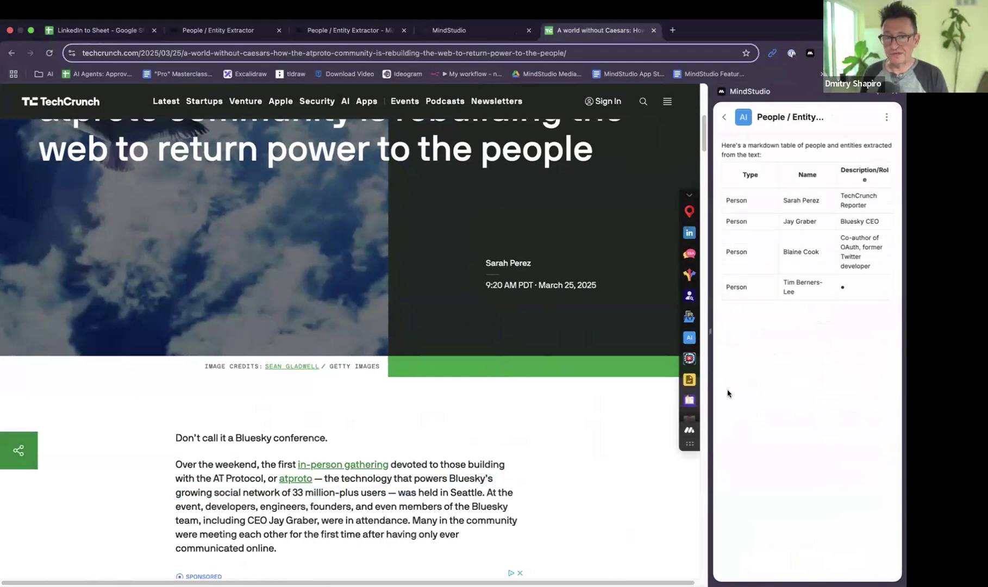
pyautogui.moveTo(707, 325); pyautogui.dragTo(306, 369)
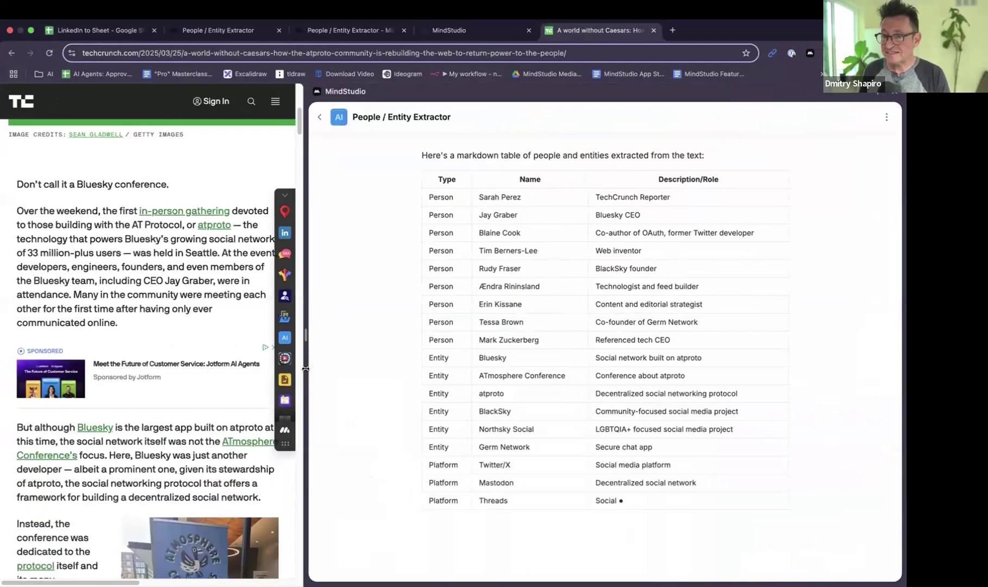
pyautogui.moveTo(306, 368); pyautogui.dragTo(852, 397)
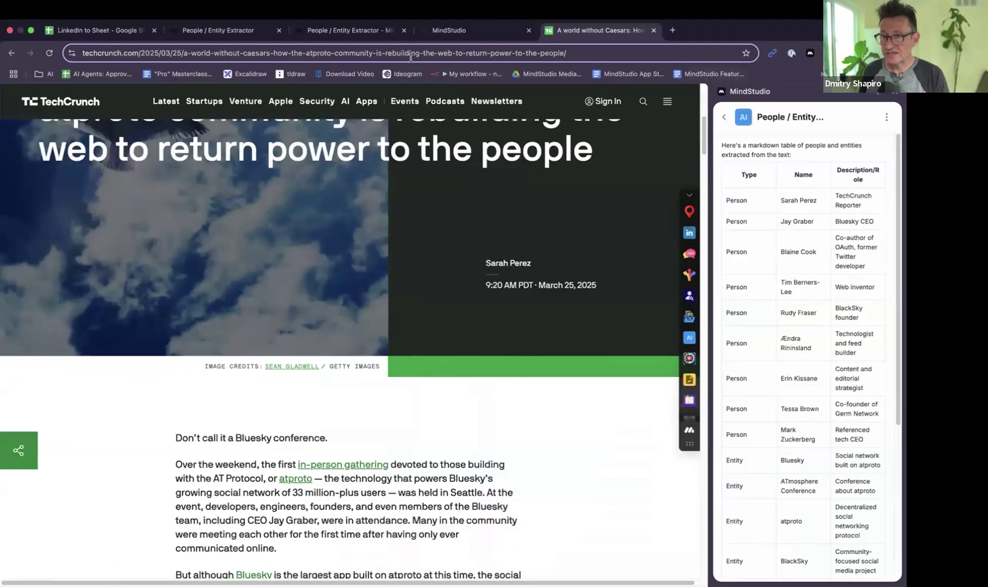
# Close the MindStudio homepage tab and return to the People / Entity Extractor editor.
pyautogui.click(482, 31)
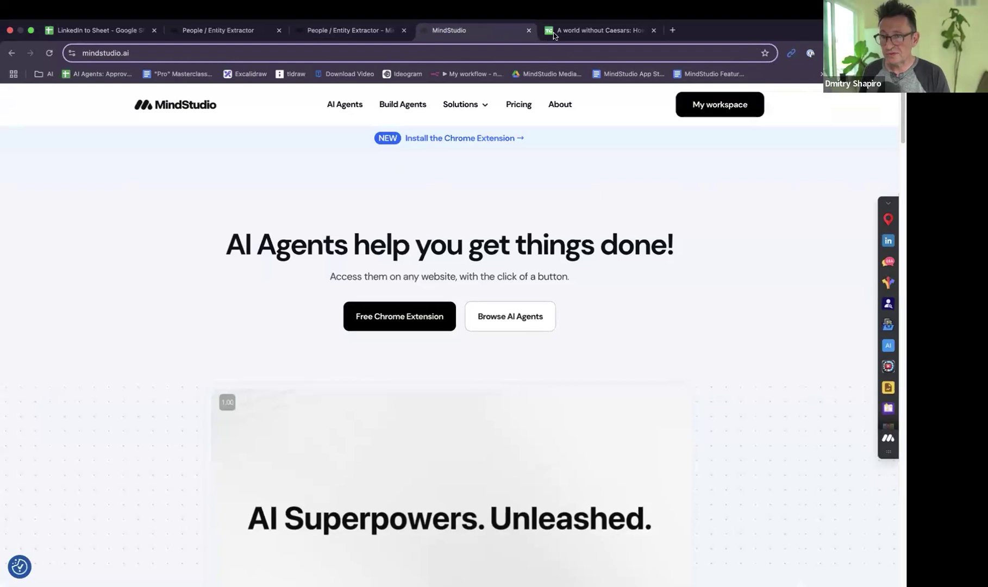
pyautogui.click(529, 30)
pyautogui.click(365, 32)
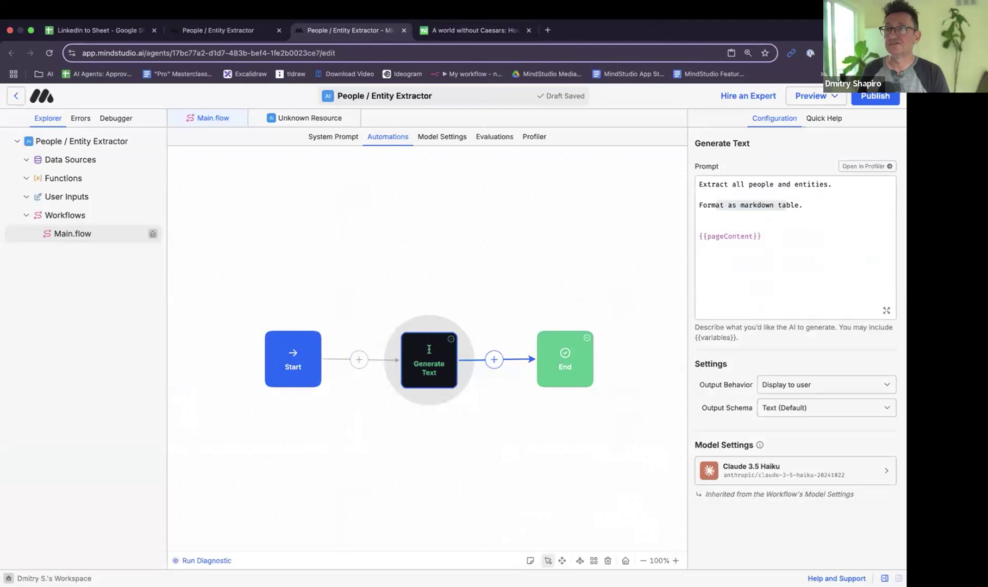
# Open X in a new tab, go to the top post author's profile, and run the X Profile Analyzer agent on it.
pyautogui.click(547, 30)
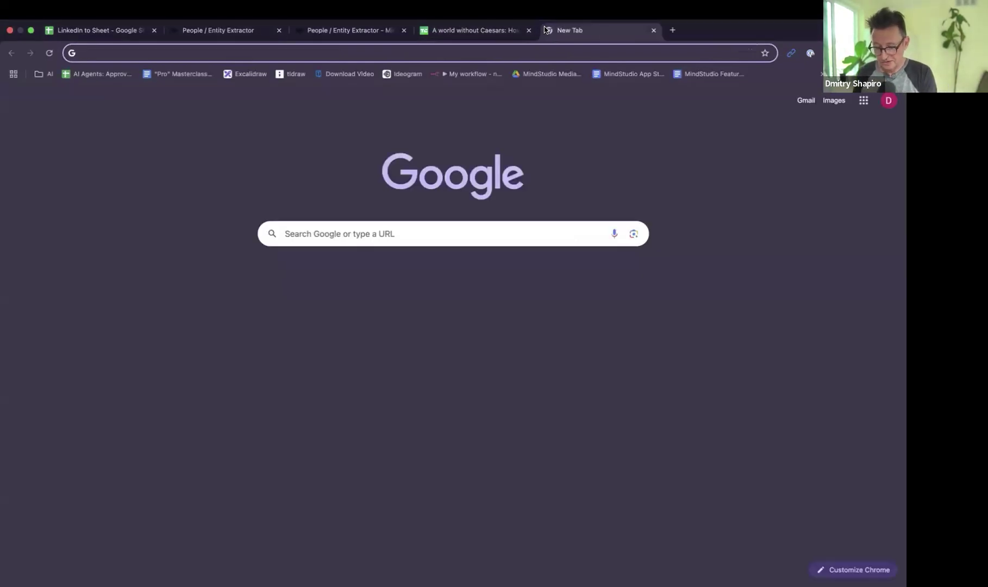
pyautogui.write('tw')
pyautogui.press('Return')
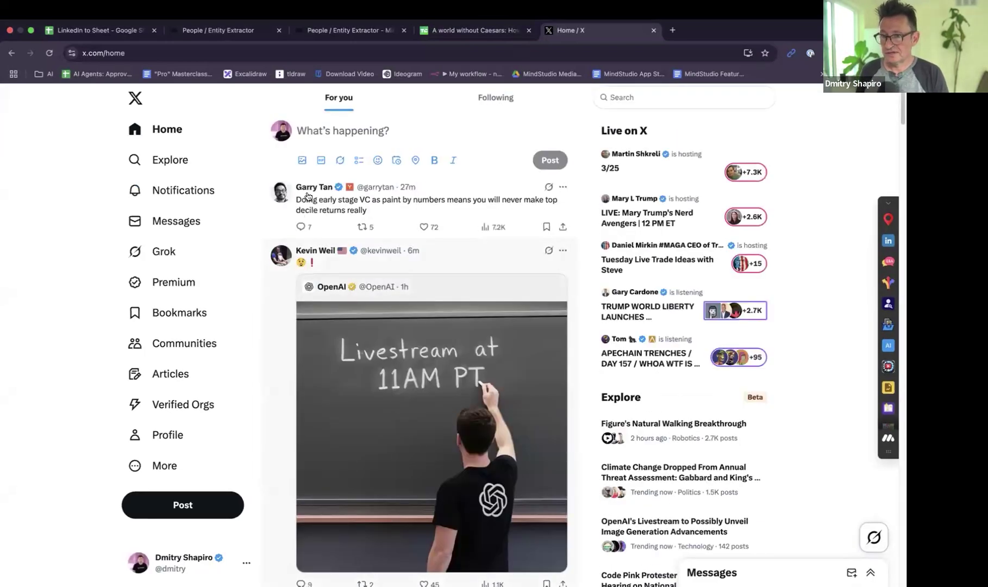
pyautogui.click(308, 192)
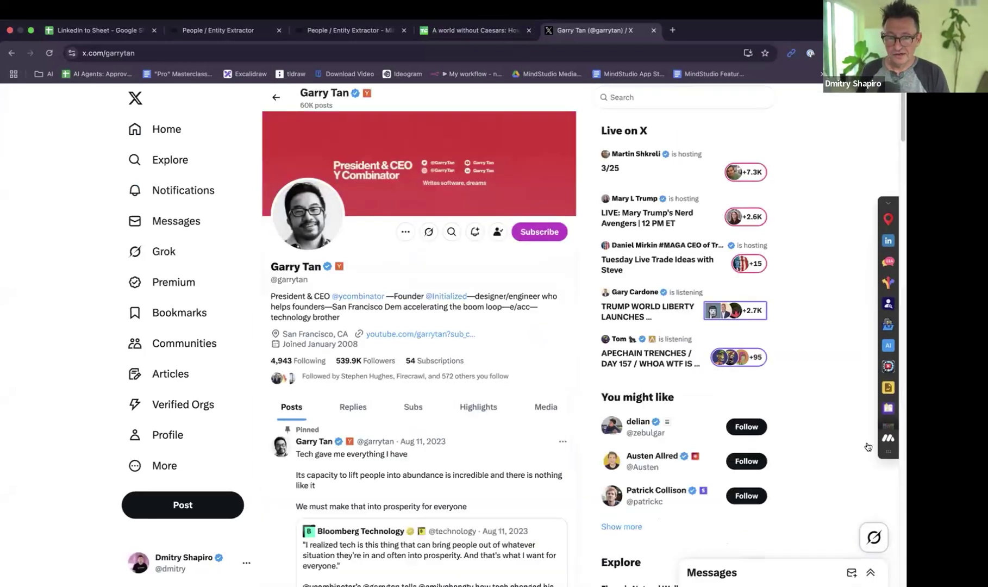
pyautogui.click(888, 438)
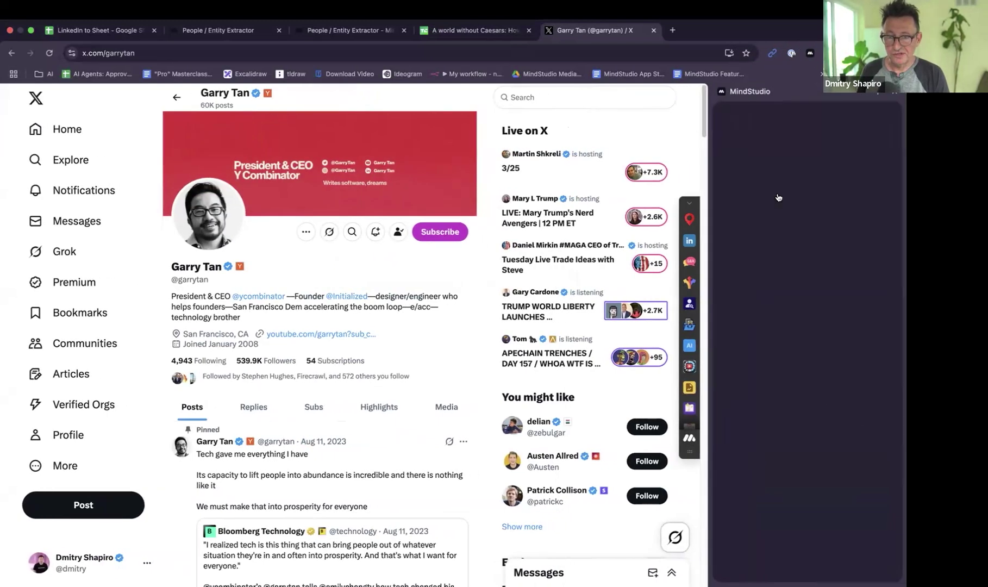
pyautogui.click(858, 195)
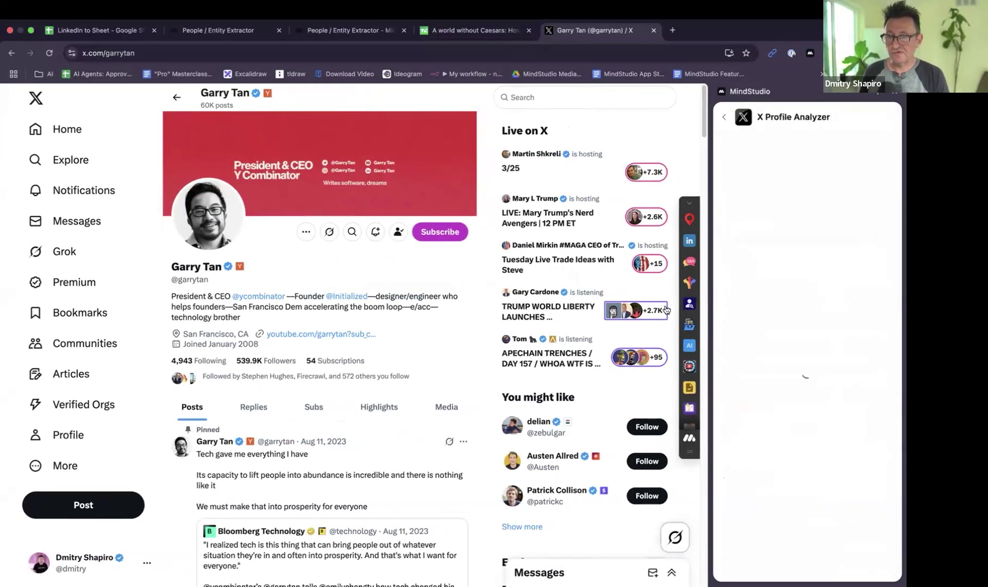
pyautogui.scroll(-1, 331, 332)
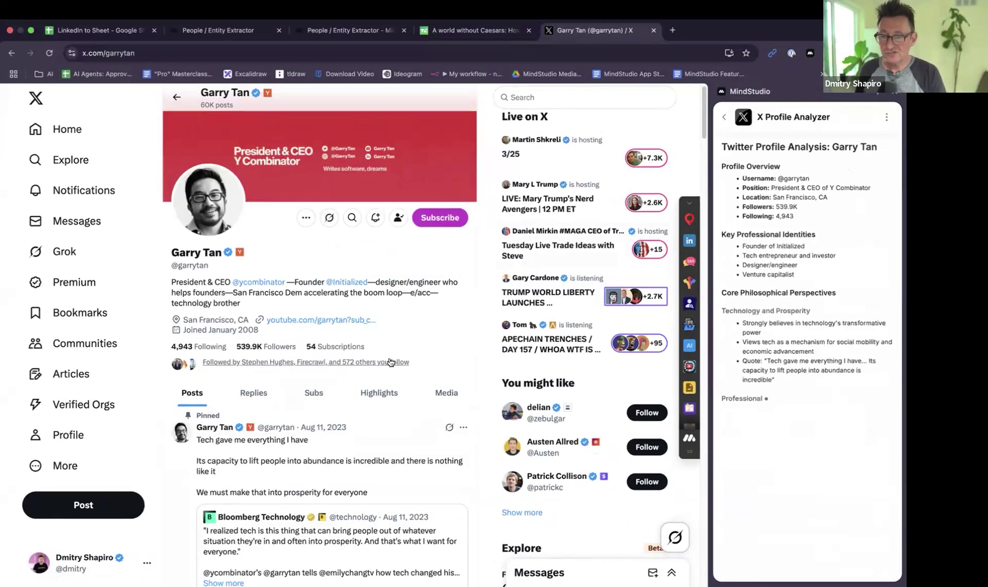
pyautogui.scroll(-3, 416, 326)
# Return to the X tab after a glance at the agent editor and open the "Figure's Natural Walking Breakthrough" trending story.
pyautogui.click(357, 34)
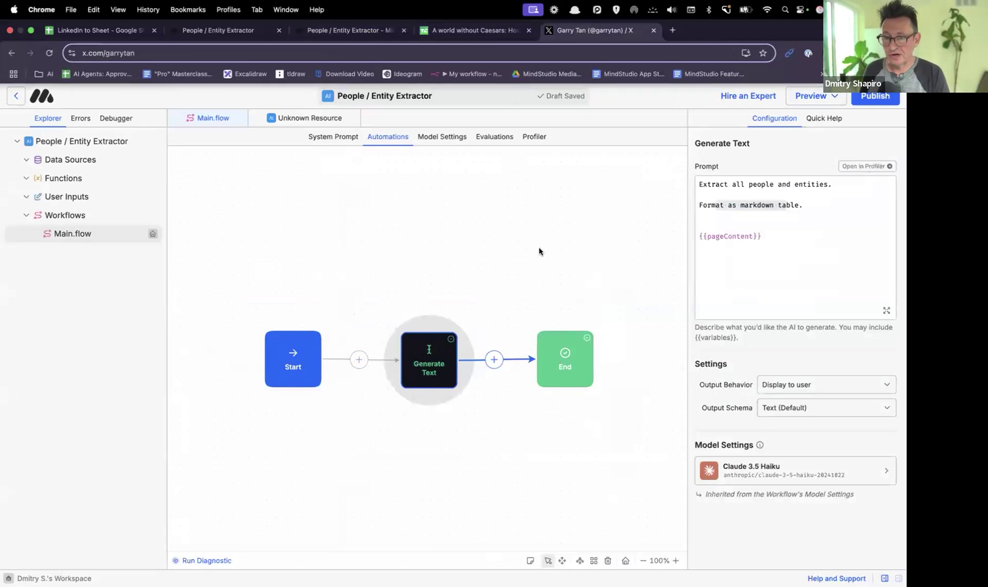
pyautogui.press('super+5')
pyautogui.scroll(-3, 558, 370)
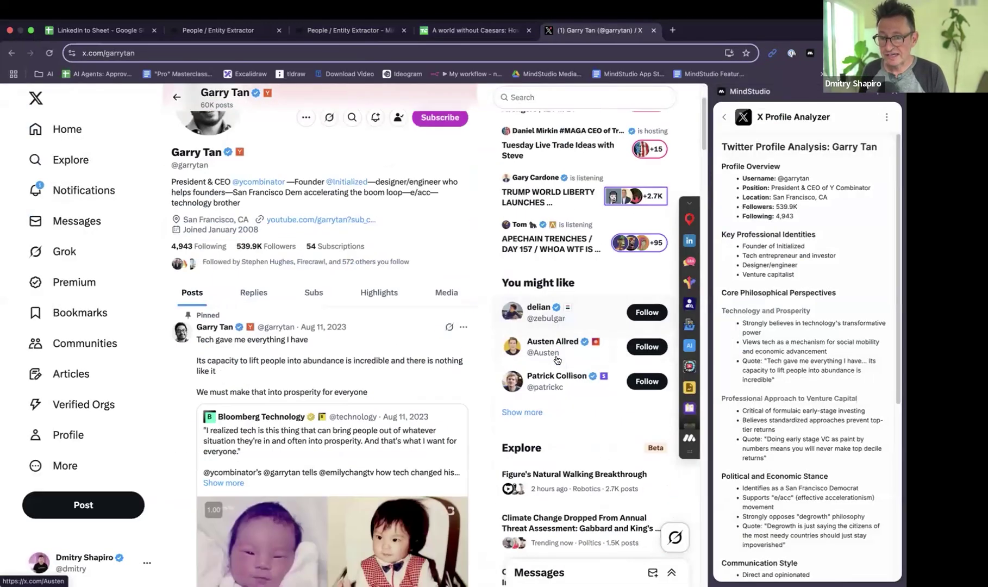
pyautogui.click(560, 473)
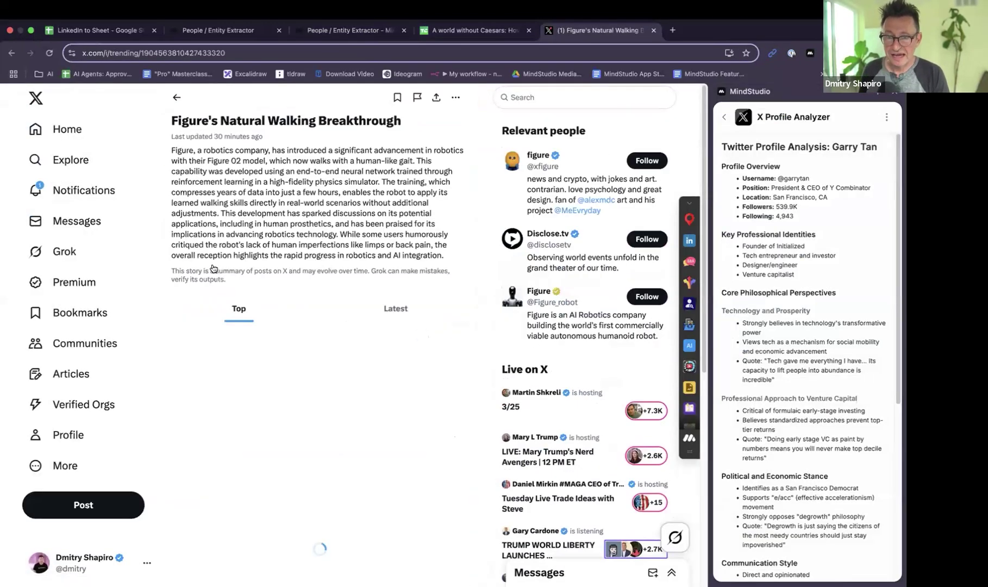
pyautogui.scroll(-15, 234, 363)
# Reopen the MindStudio agents list and run X Conversation Analyzer on the trending story, then review its Key Facts through Key Participants sections.
pyautogui.click(896, 95)
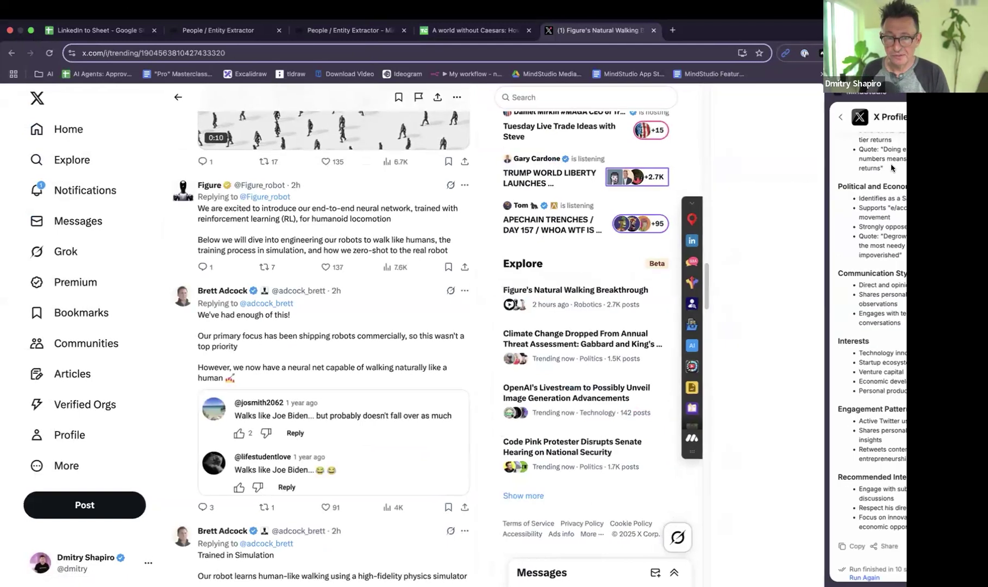
pyautogui.click(887, 436)
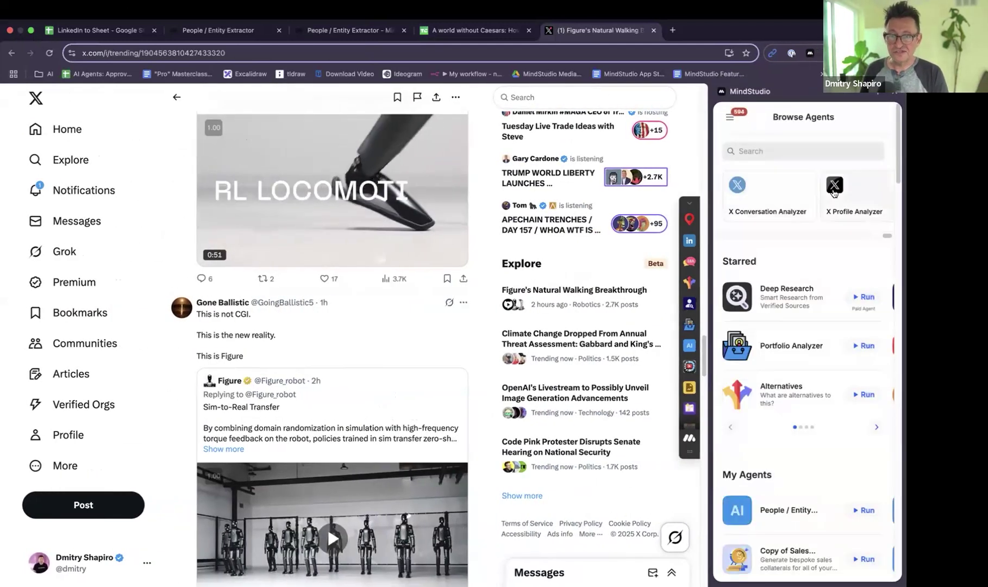
pyautogui.click(766, 199)
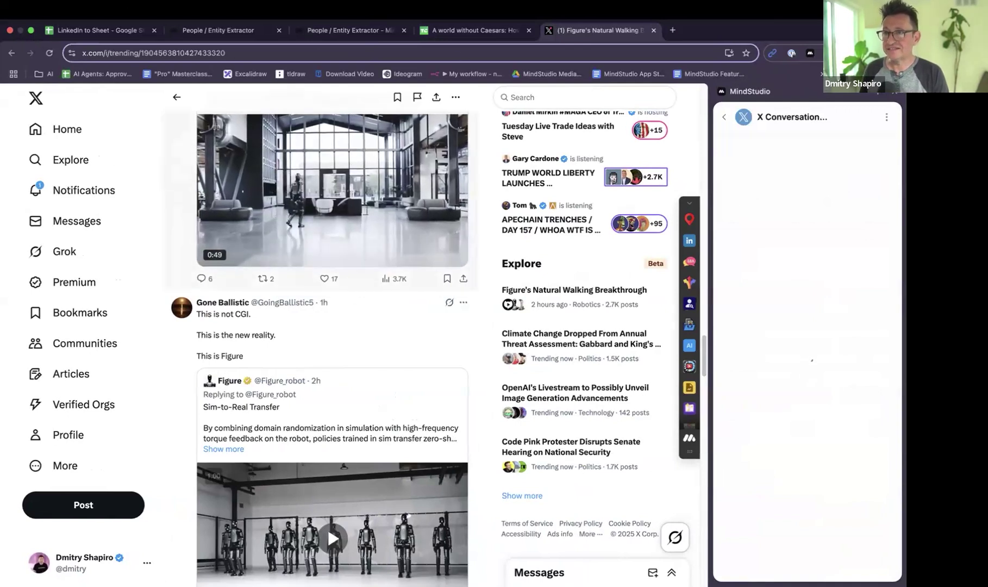
pyautogui.click(340, 32)
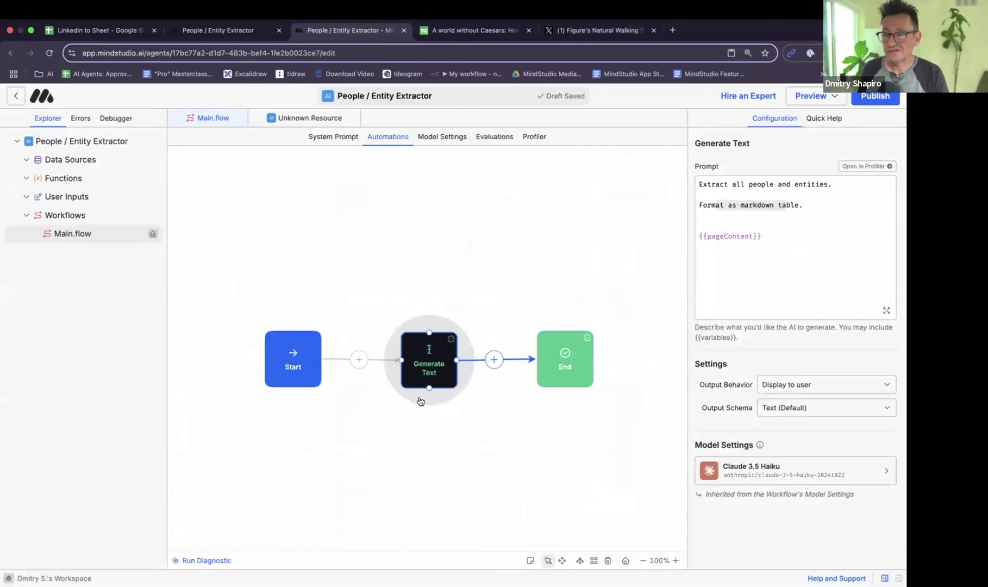
pyautogui.click(620, 30)
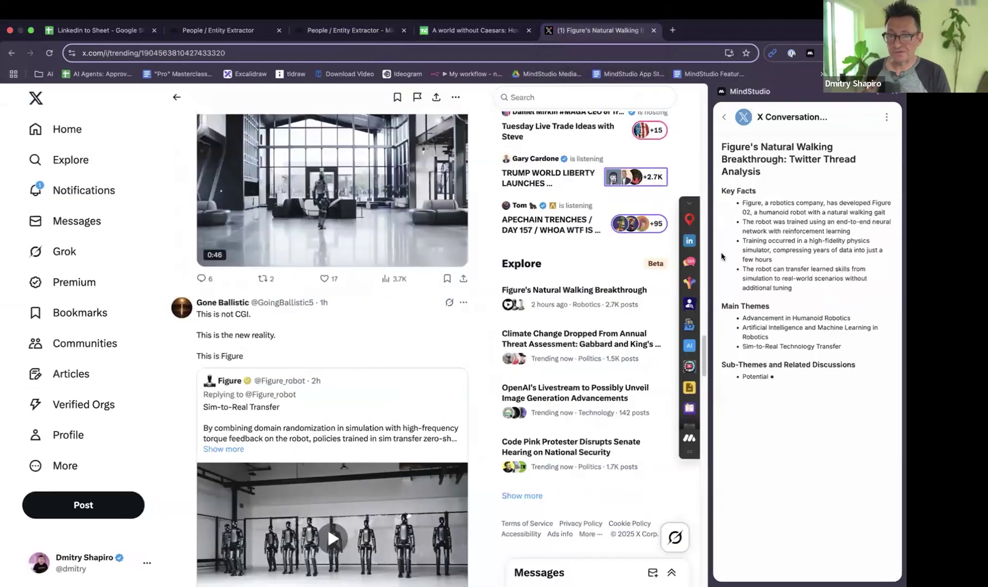
pyautogui.moveTo(722, 191); pyautogui.dragTo(788, 493)
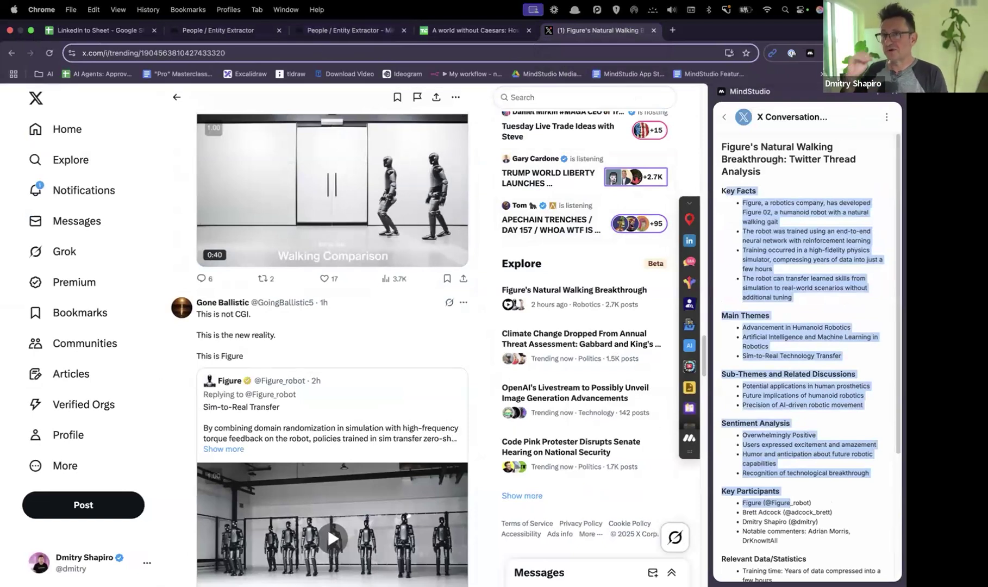
# Close the X and TechCrunch tabs and review the markdown table instruction in the Generate Text prompt.
pyautogui.click(653, 30)
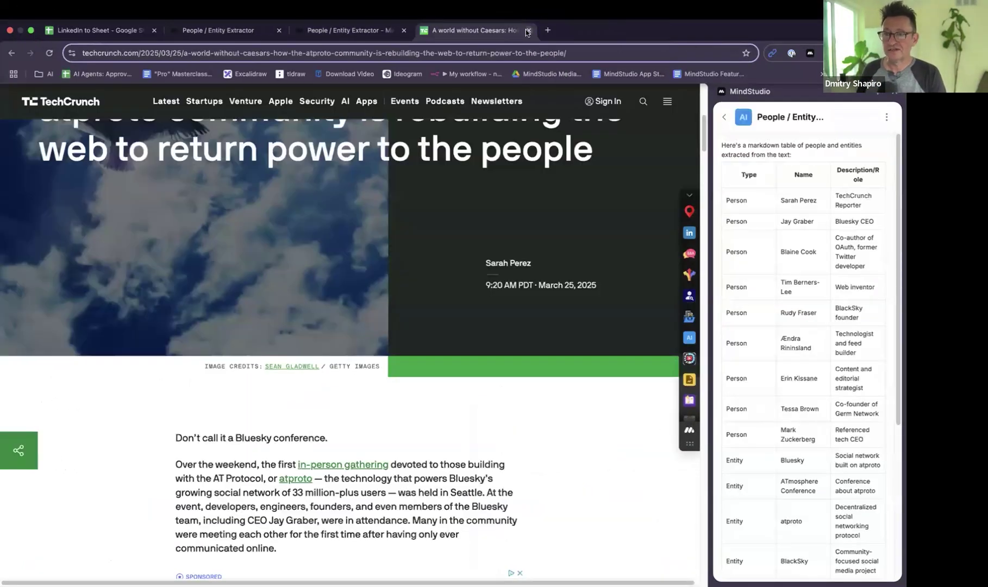
pyautogui.click(528, 31)
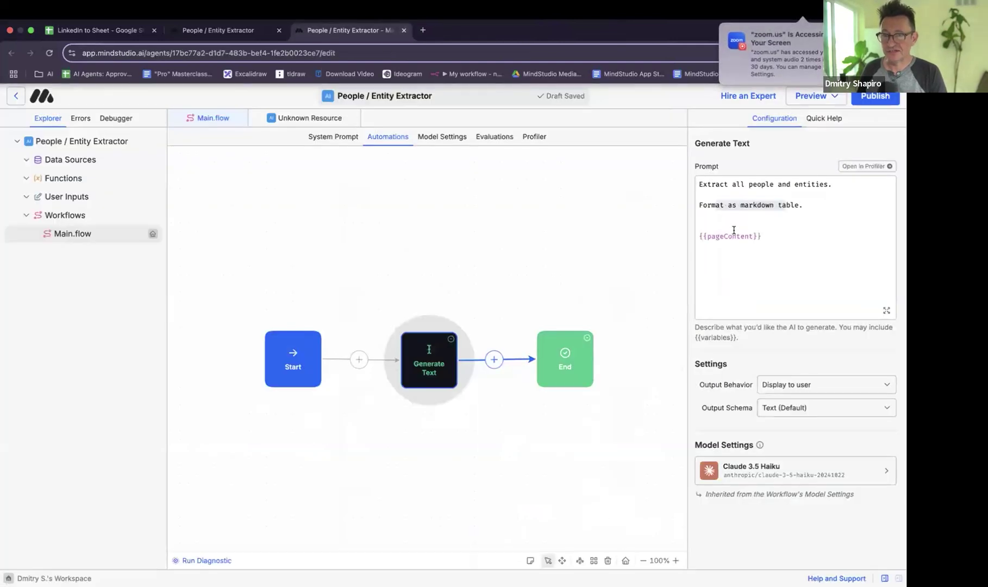
pyautogui.click(782, 215)
pyautogui.doubleClick(752, 205)
pyautogui.doubleClick(794, 206)
pyautogui.moveTo(705, 198); pyautogui.dragTo(690, 207)
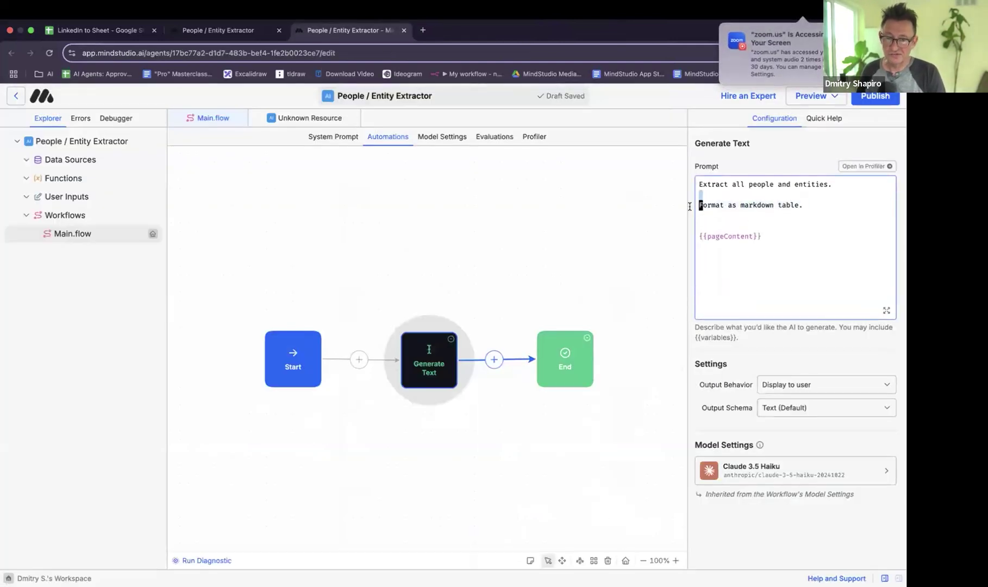
pyautogui.doubleClick(794, 205)
pyautogui.doubleClick(743, 205)
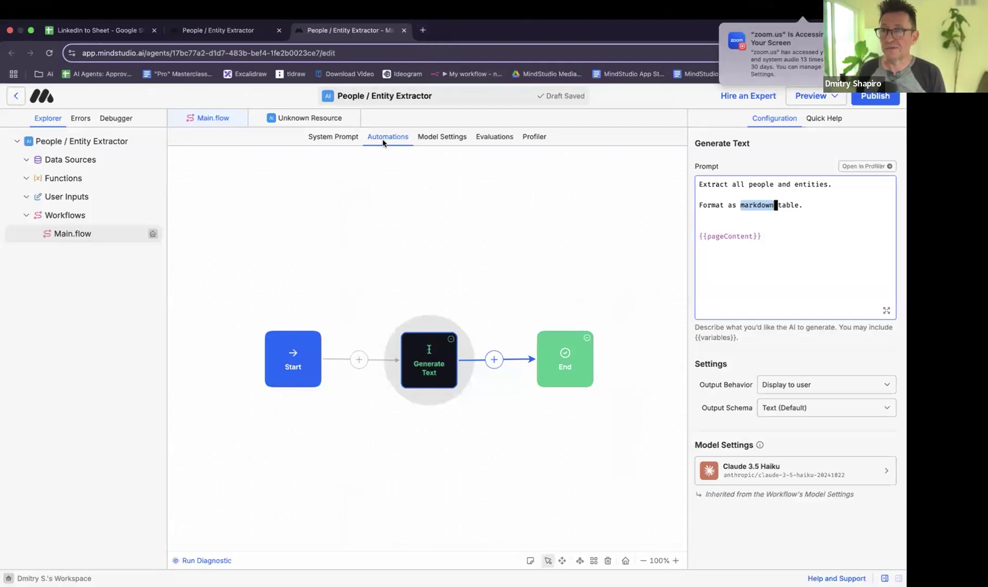
pyautogui.click(793, 295)
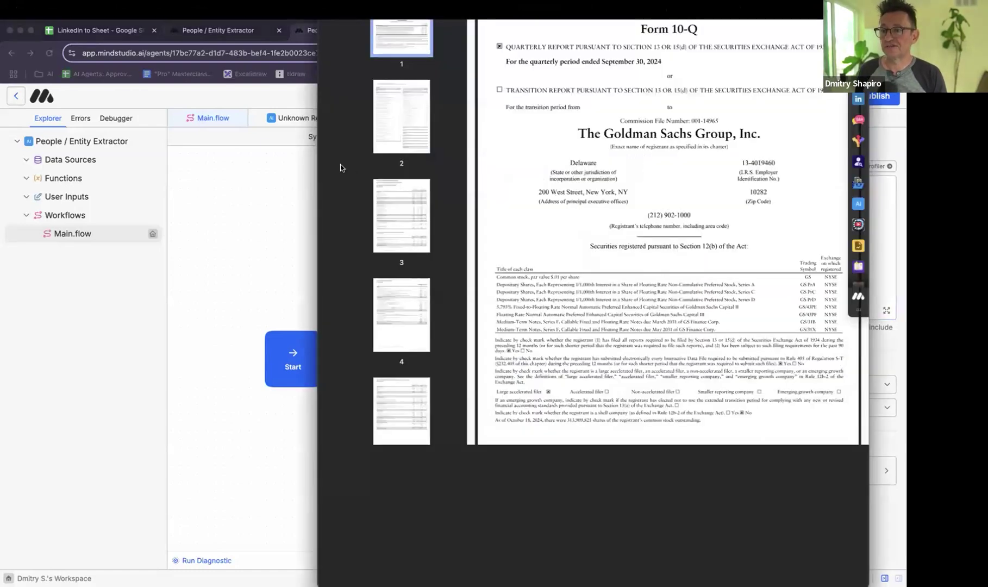
# Expand the Goldman Sachs Third Quarter 2024 Form 10-Q window to full screen and skim the filing's page thumbnails and cover page.
pyautogui.moveTo(341, 165); pyautogui.dragTo(143, 34)
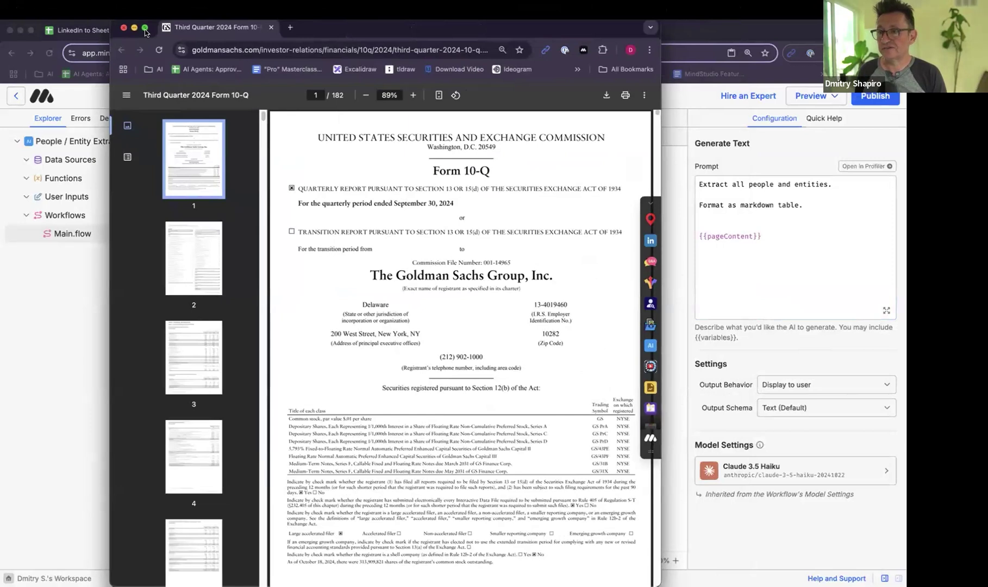
pyautogui.click(145, 33)
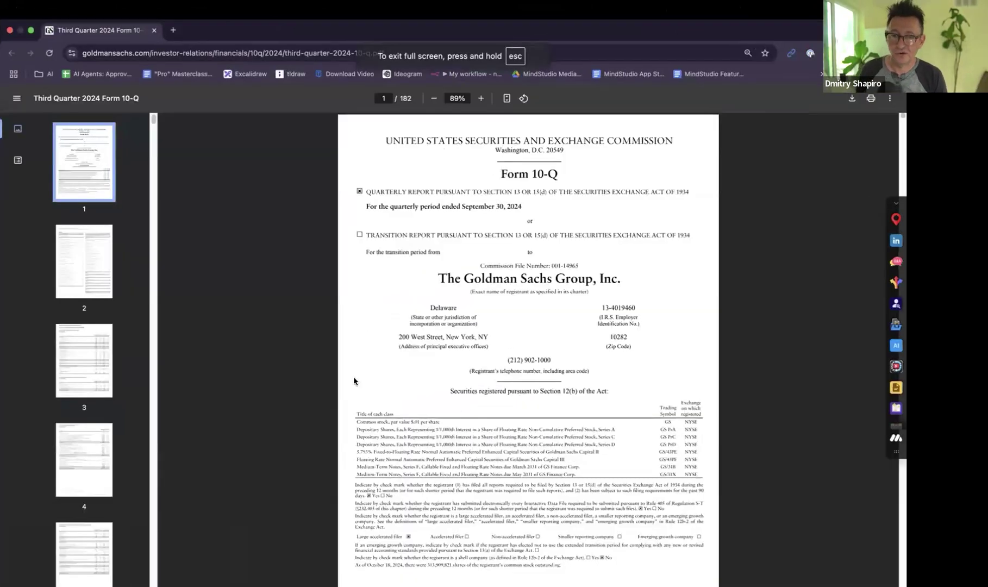
pyautogui.scroll(-20, 85, 329)
pyautogui.scroll(6, 86, 322)
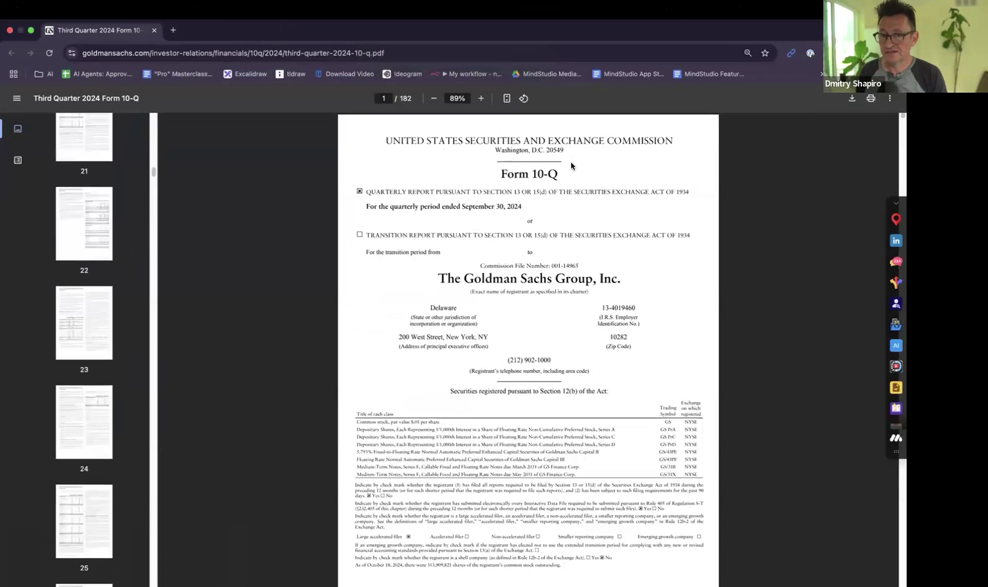
pyautogui.moveTo(553, 183); pyautogui.dragTo(665, 181)
pyautogui.click(600, 217)
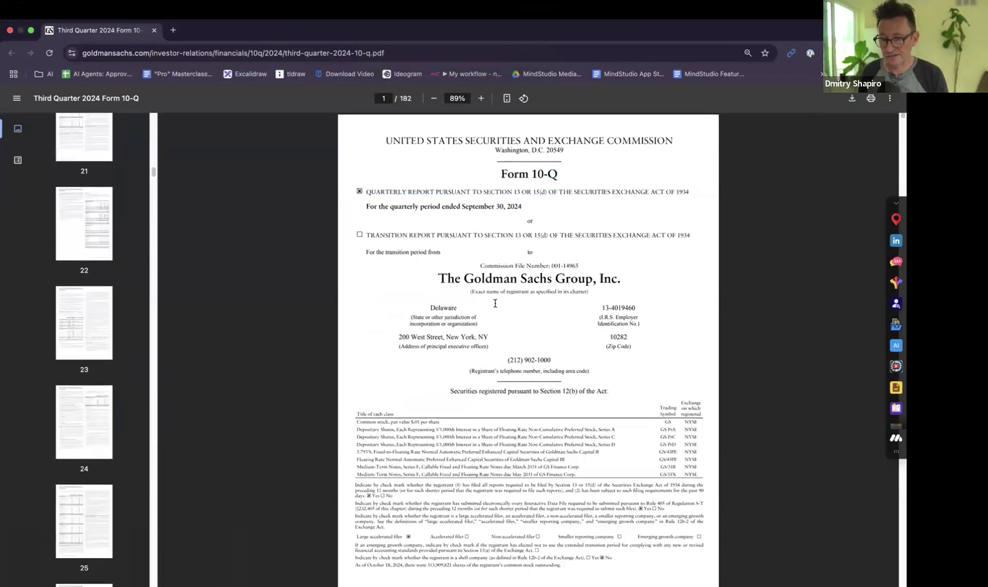
# Search the MindStudio extension's agents for "fund" and run Stock Fundamental Analysis on the Form 10-Q.
pyautogui.click(894, 444)
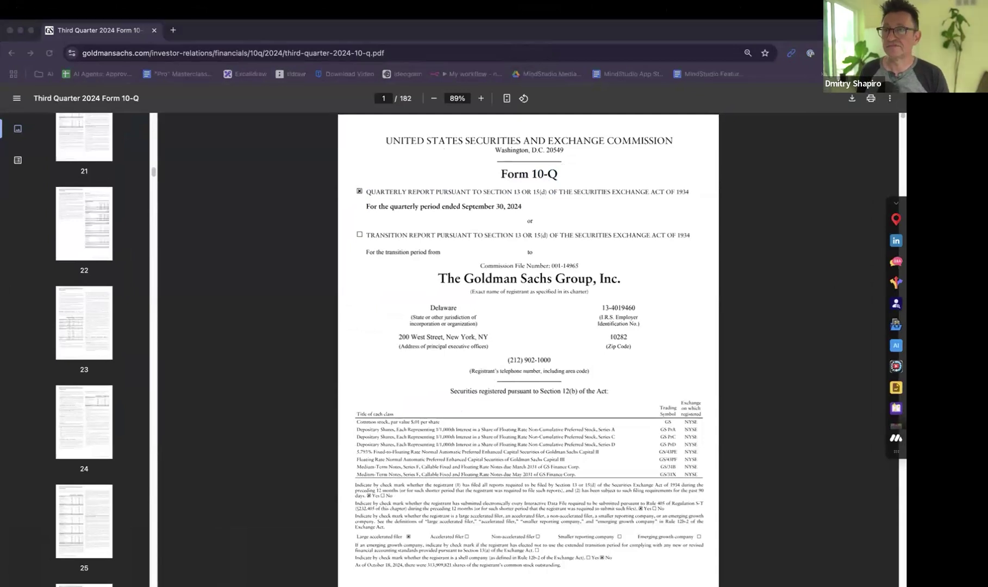
pyautogui.click(893, 438)
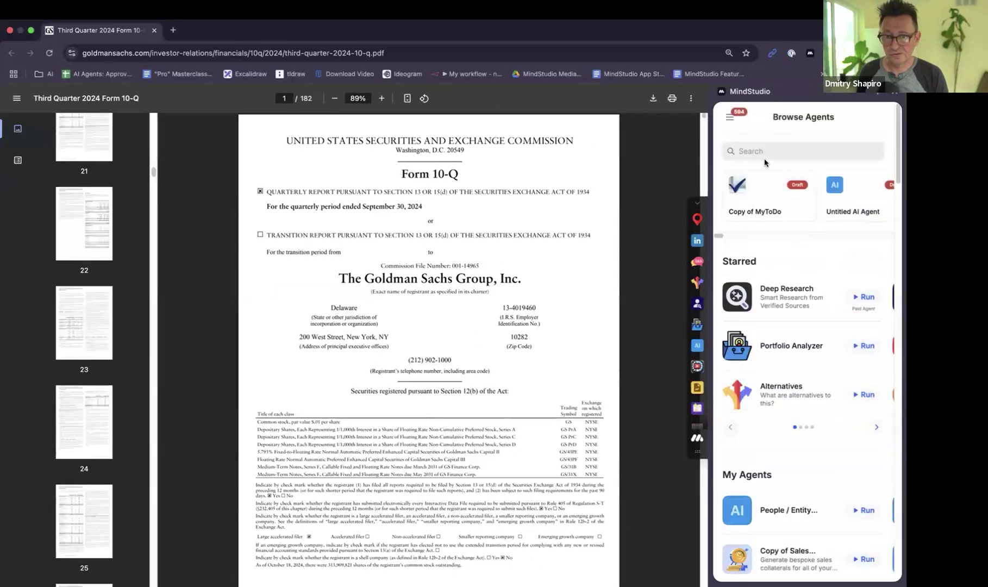
pyautogui.click(769, 149)
pyautogui.write('fund')
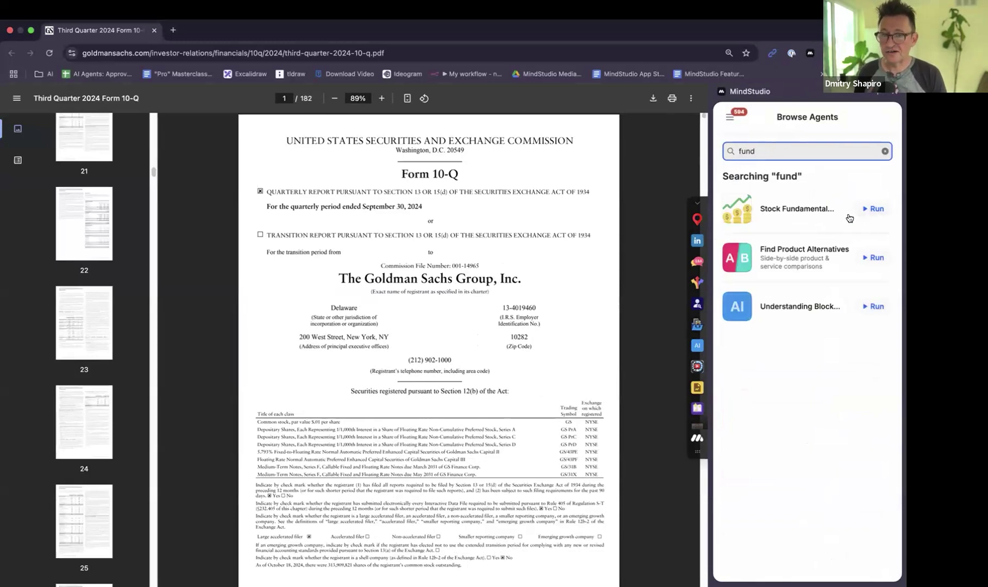
pyautogui.click(870, 209)
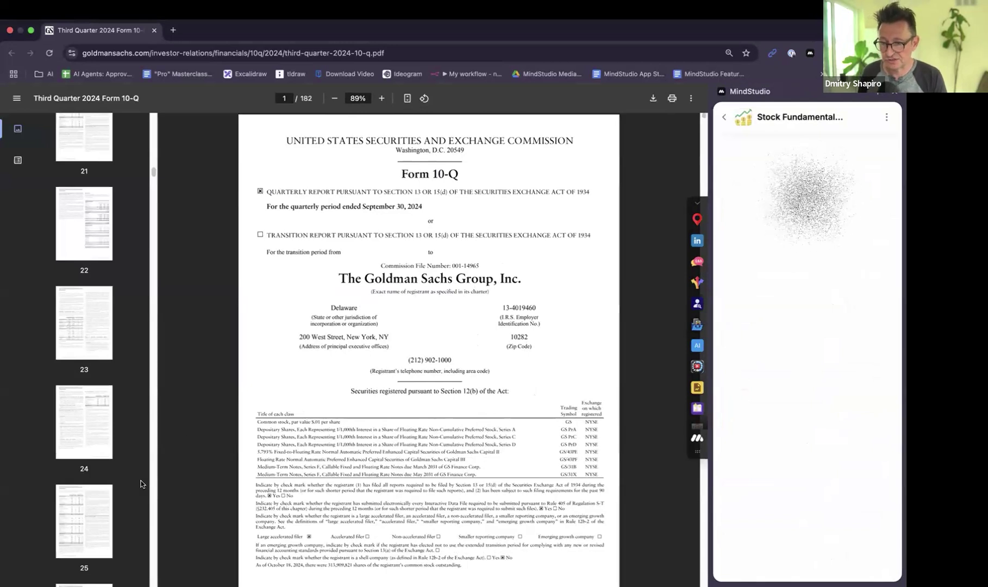
pyautogui.scroll(-20, 70, 457)
pyautogui.scroll(-15, 67, 445)
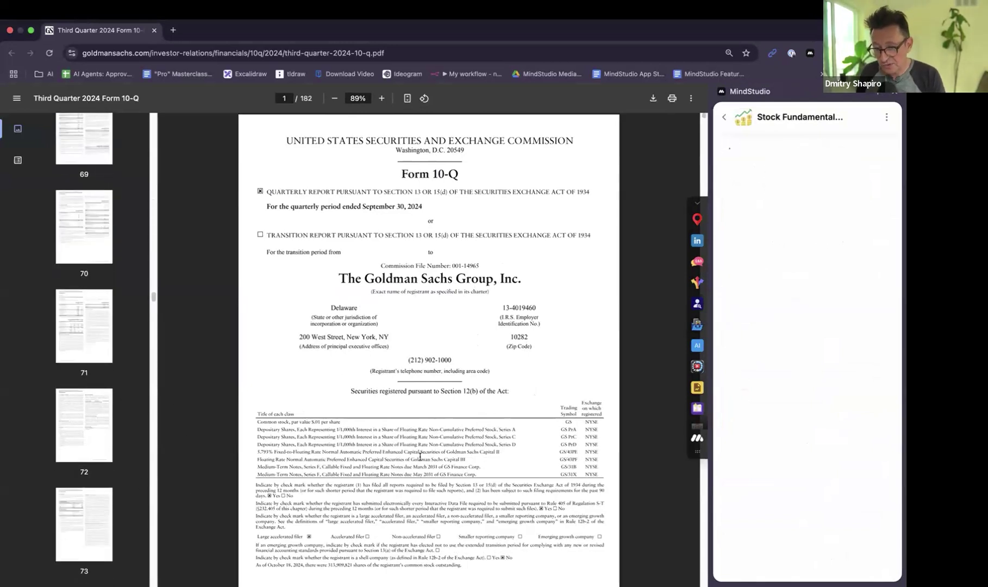
pyautogui.scroll(-1, 393, 408)
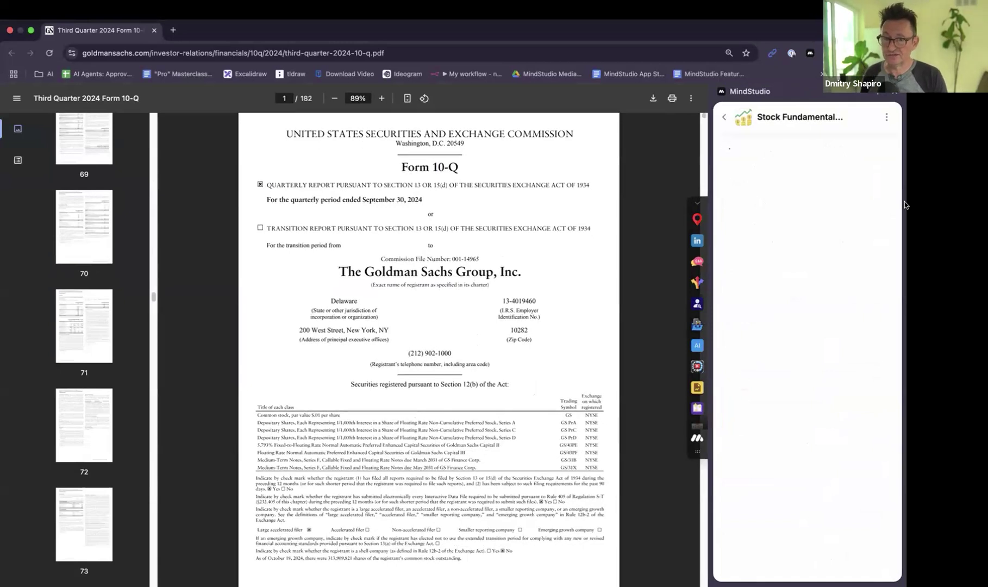
# Widen the MindStudio panel and read through the Stock Fundamental Analysis report, from the document review to the risk assessment.
pyautogui.moveTo(711, 335); pyautogui.dragTo(560, 367)
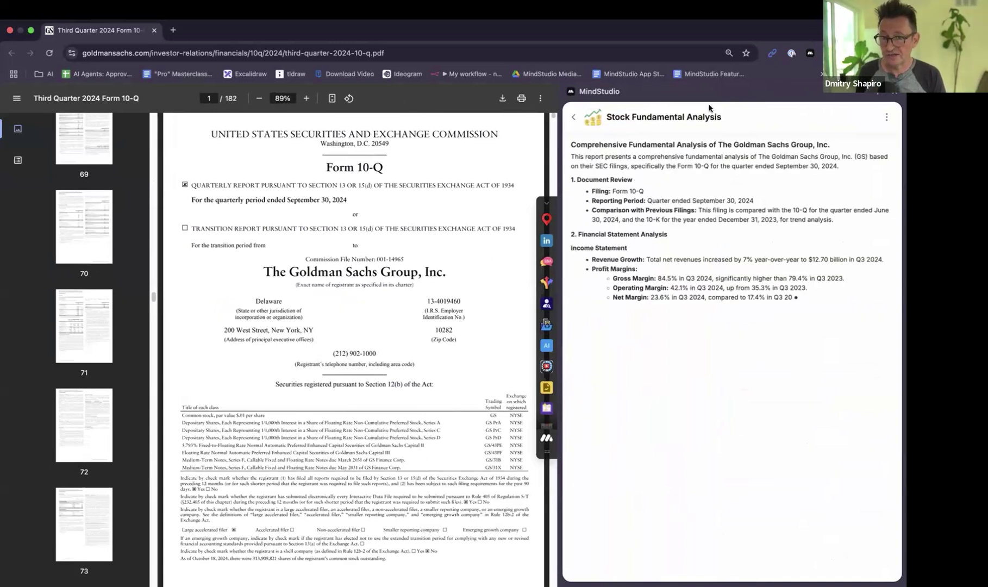
pyautogui.moveTo(558, 338); pyautogui.dragTo(272, 350)
pyautogui.scroll(-2, 741, 409)
pyautogui.scroll(-3, 741, 409)
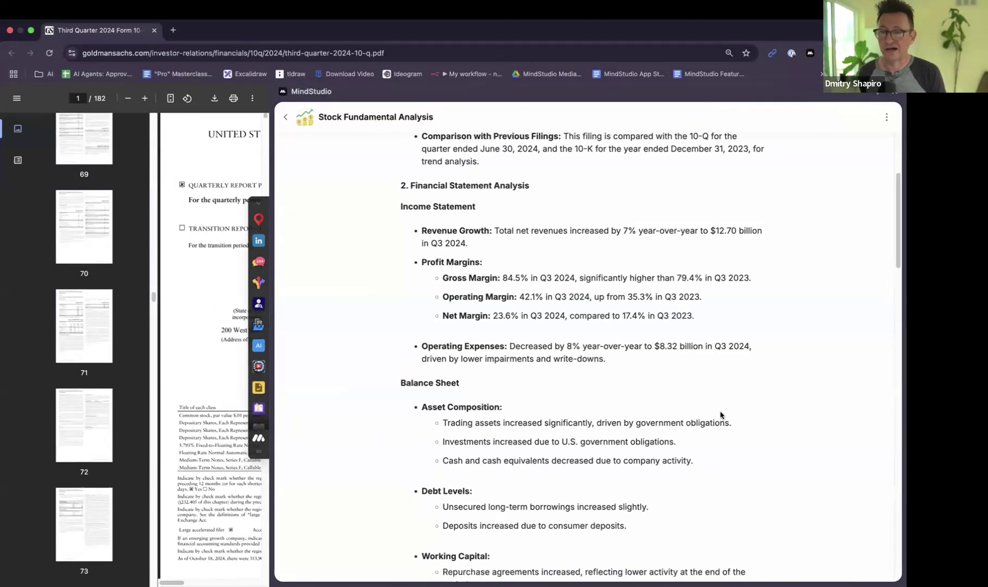
pyautogui.scroll(-5, 719, 410)
pyautogui.scroll(-3, 719, 410)
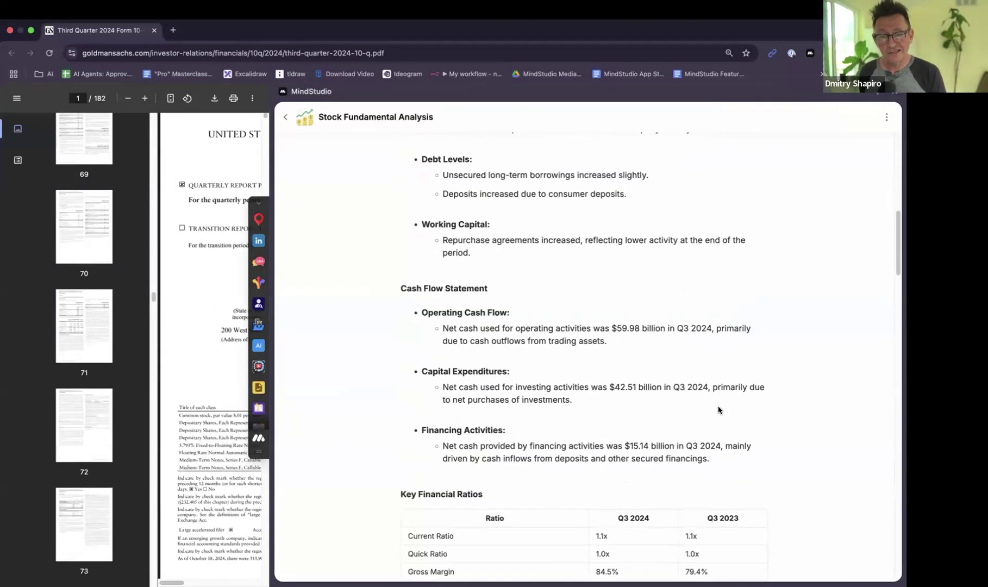
pyautogui.scroll(-8, 717, 403)
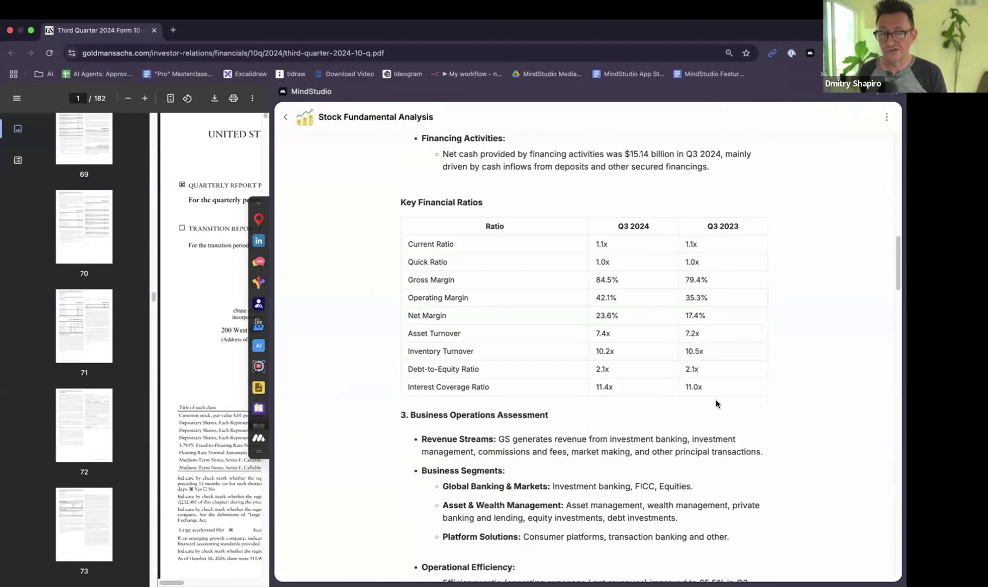
pyautogui.scroll(-20, 716, 404)
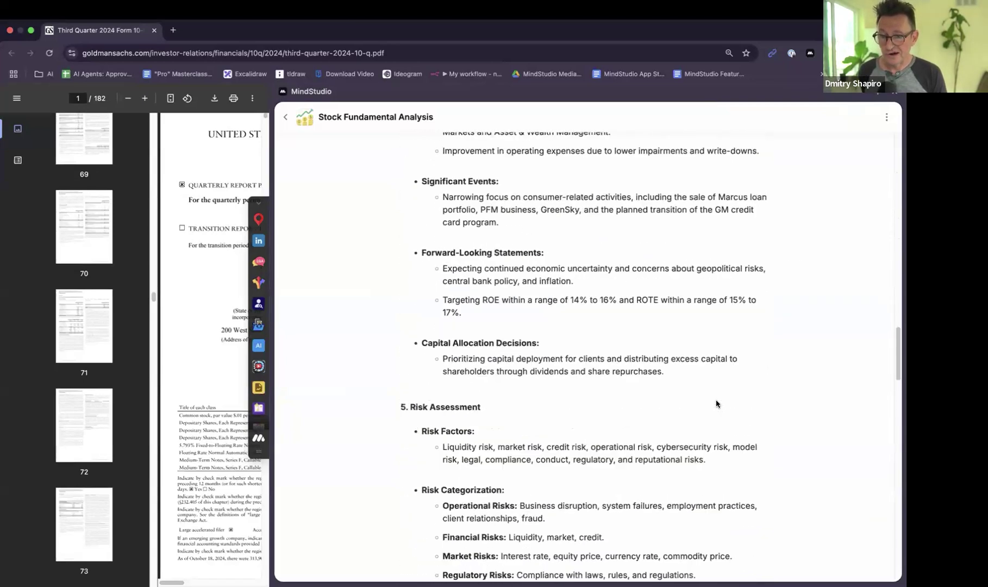
# Open the Stock Fundamental Analysis agent for editing from the extension and show its Main.flow automation.
pyautogui.scroll(20, 717, 400)
pyautogui.scroll(15, 587, 354)
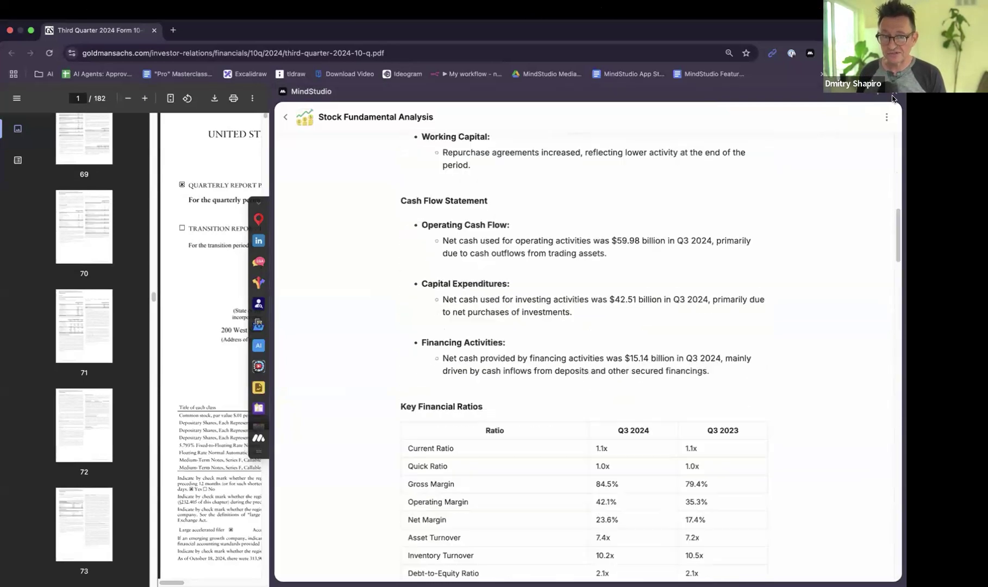
pyautogui.click(887, 117)
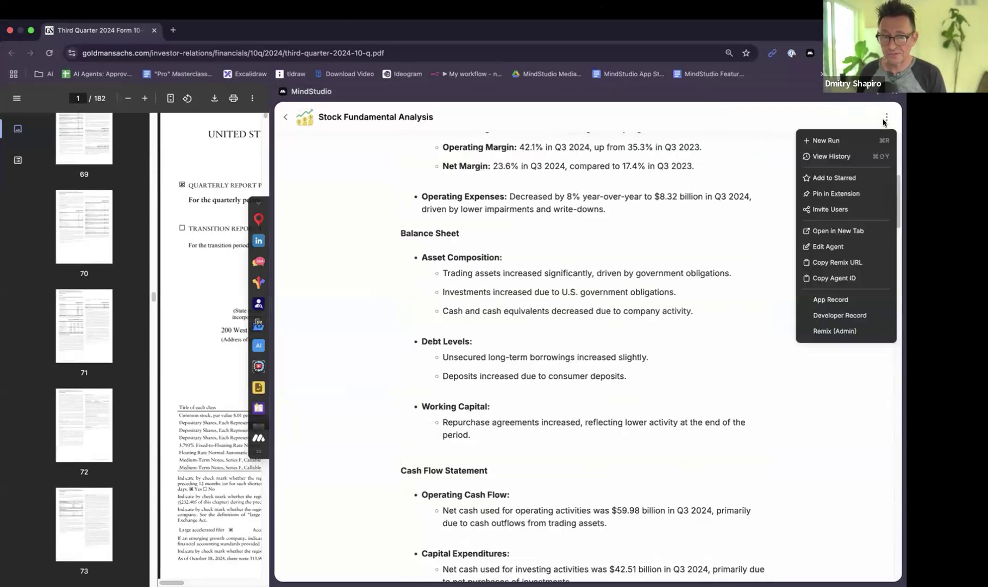
pyautogui.click(839, 251)
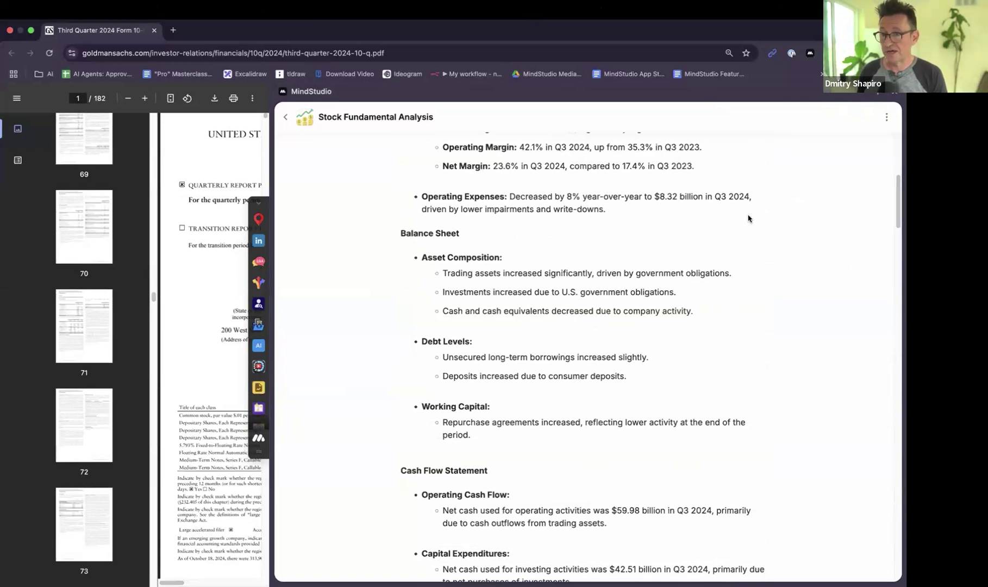
pyautogui.click(886, 117)
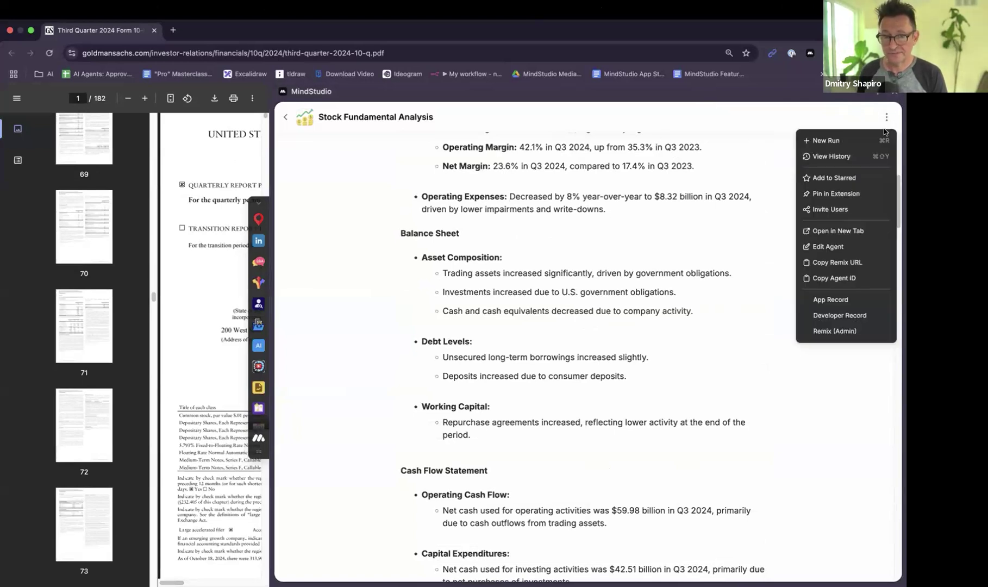
pyautogui.click(836, 248)
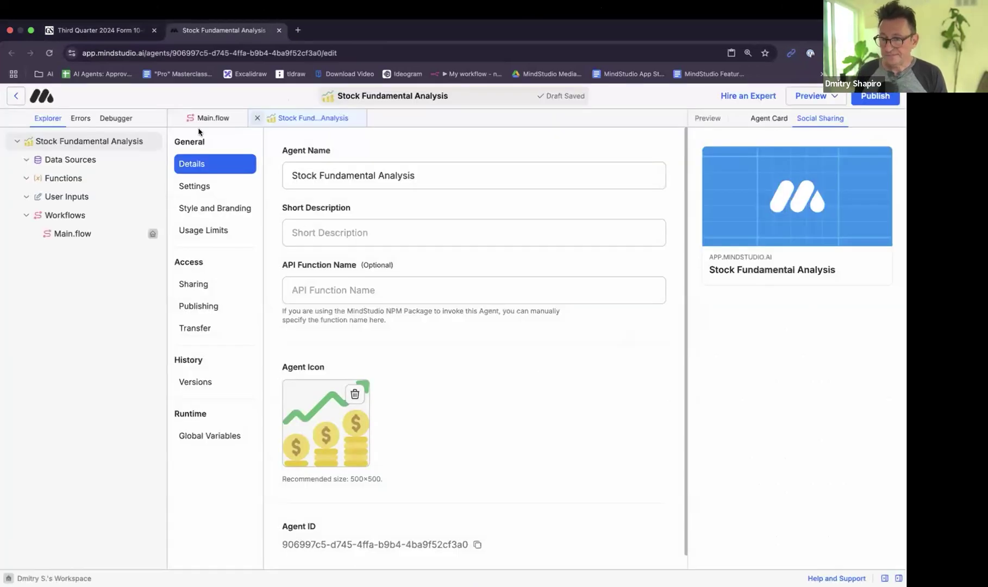
pyautogui.click(205, 119)
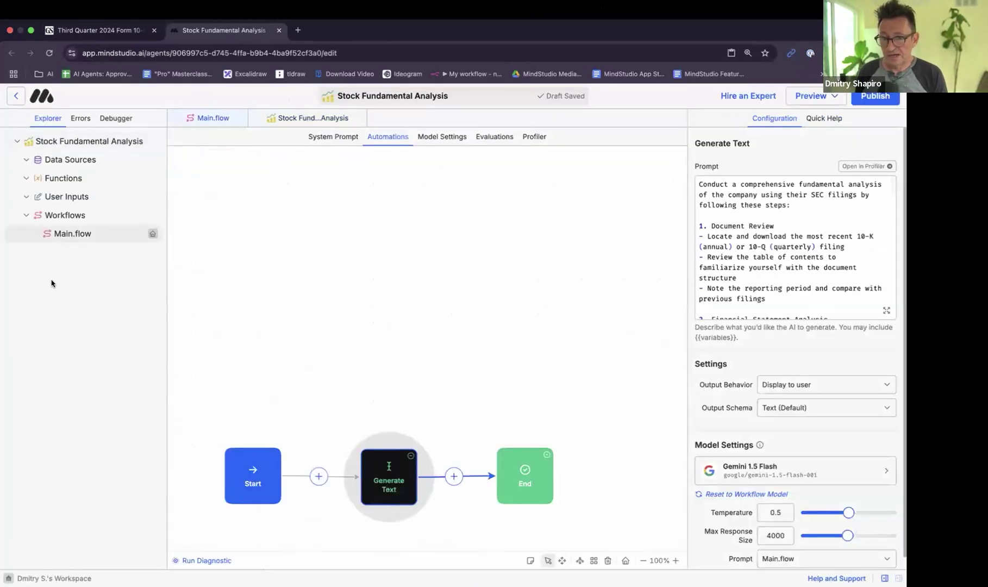
# Review the Generate Text prompt from its opening instruction to the {{pageContent}} variable at the end.
pyautogui.moveTo(727, 184); pyautogui.dragTo(766, 195)
pyautogui.moveTo(818, 228); pyautogui.dragTo(811, 316)
pyautogui.click(812, 245)
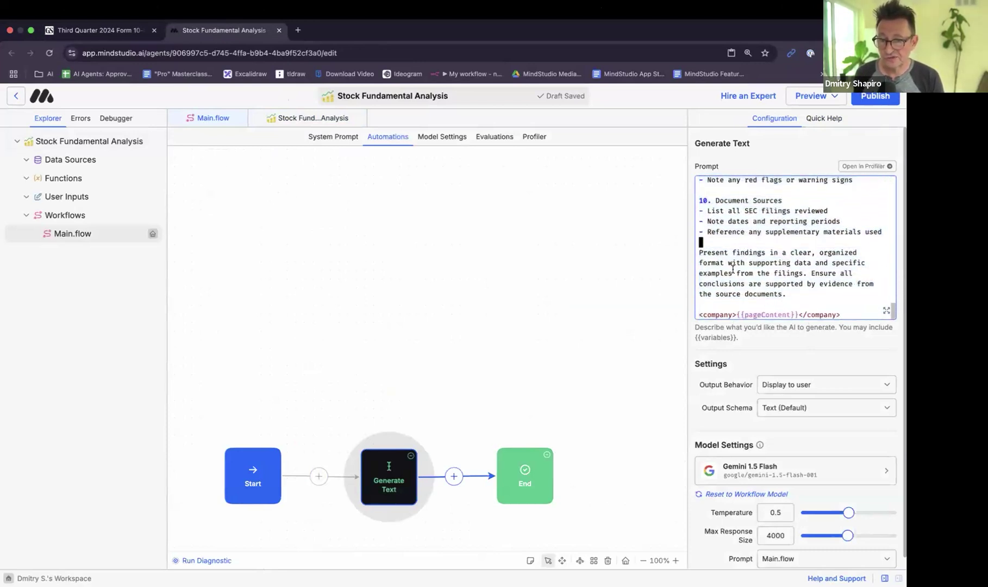
pyautogui.click(788, 296)
pyautogui.doubleClick(762, 315)
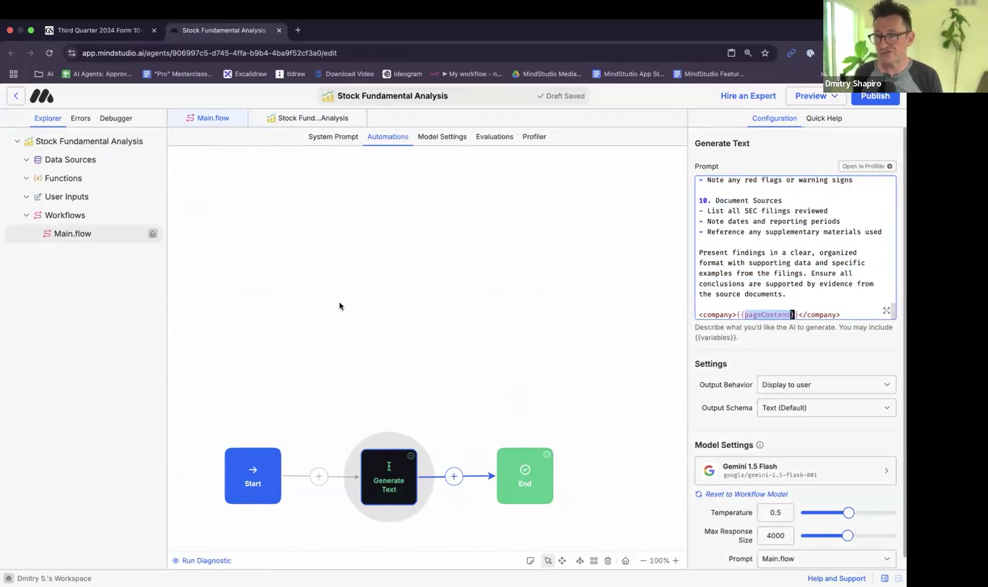
# Check the Start block's launch variables, return to the Goldman Sachs Form 10-Q and narrow the MindStudio panel.
pyautogui.click(245, 477)
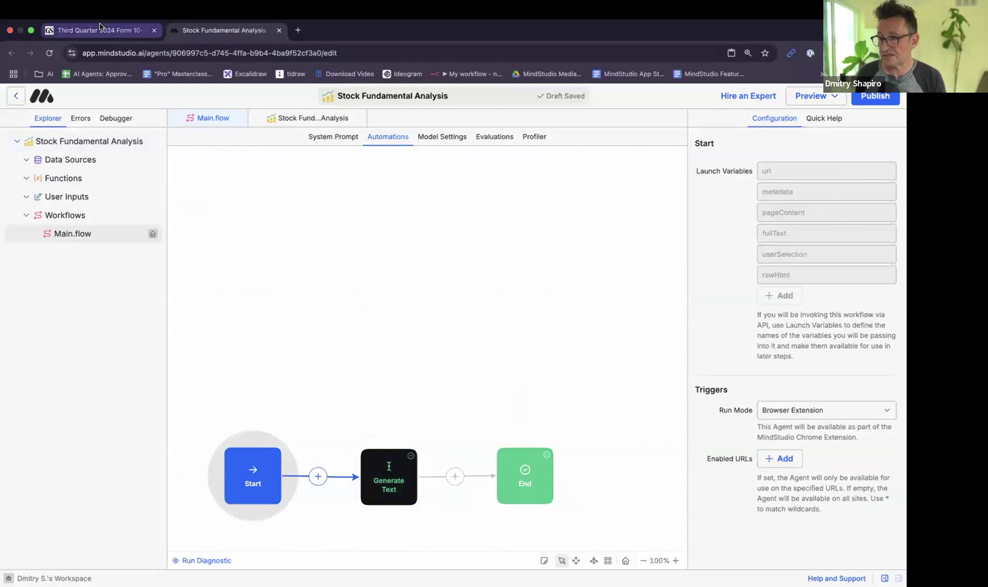
pyautogui.click(61, 31)
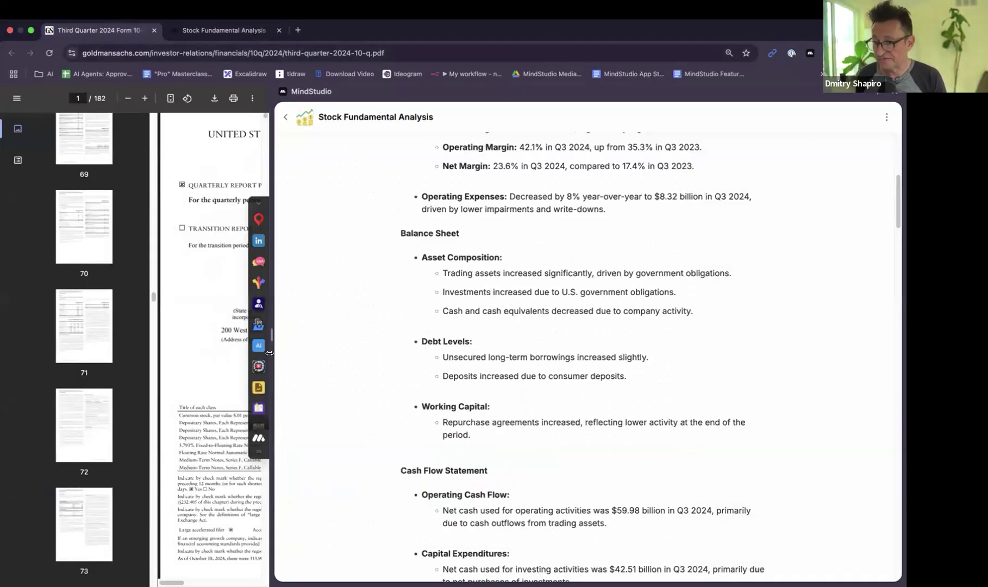
pyautogui.moveTo(286, 345); pyautogui.dragTo(804, 331)
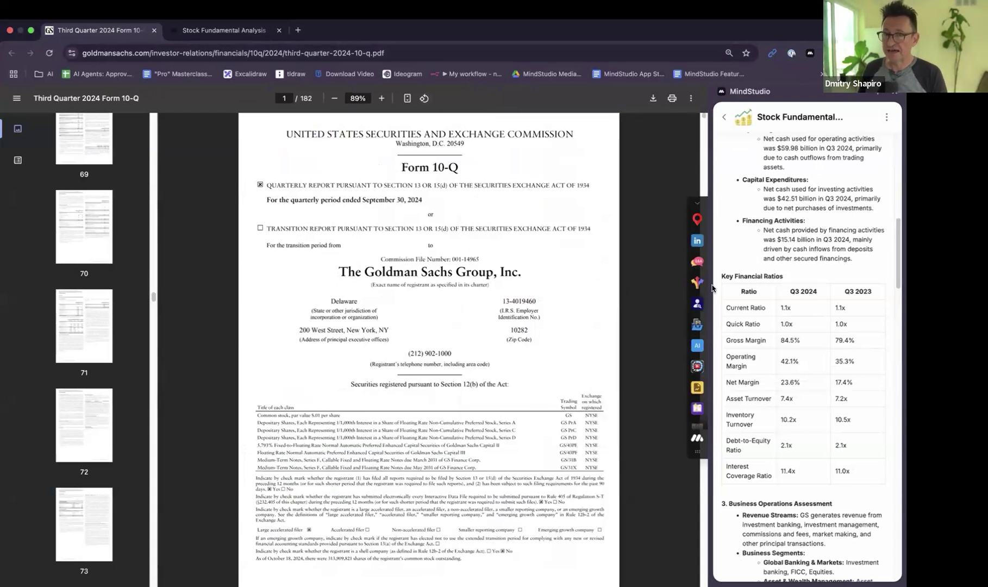
# Move the <company>{{pageContent}}</company> line from the end of the Generate Text prompt to its beginning, above the instructions.
pyautogui.click(195, 33)
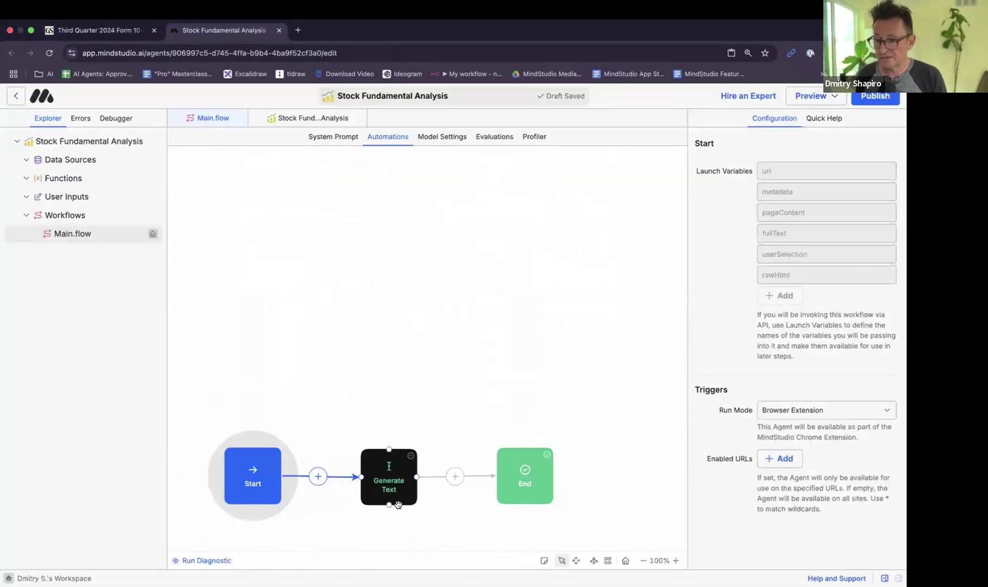
pyautogui.click(389, 483)
pyautogui.scroll(-10, 787, 263)
pyautogui.scroll(1, 825, 298)
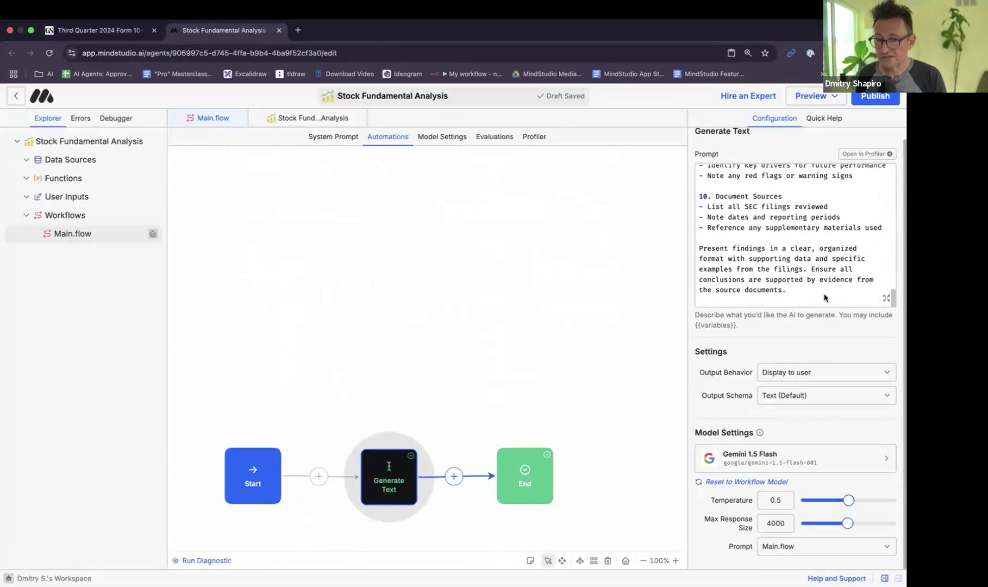
pyautogui.scroll(-1, 840, 282)
pyautogui.moveTo(849, 301); pyautogui.dragTo(618, 287)
pyautogui.press('super+c')
pyautogui.press('BackSpace')
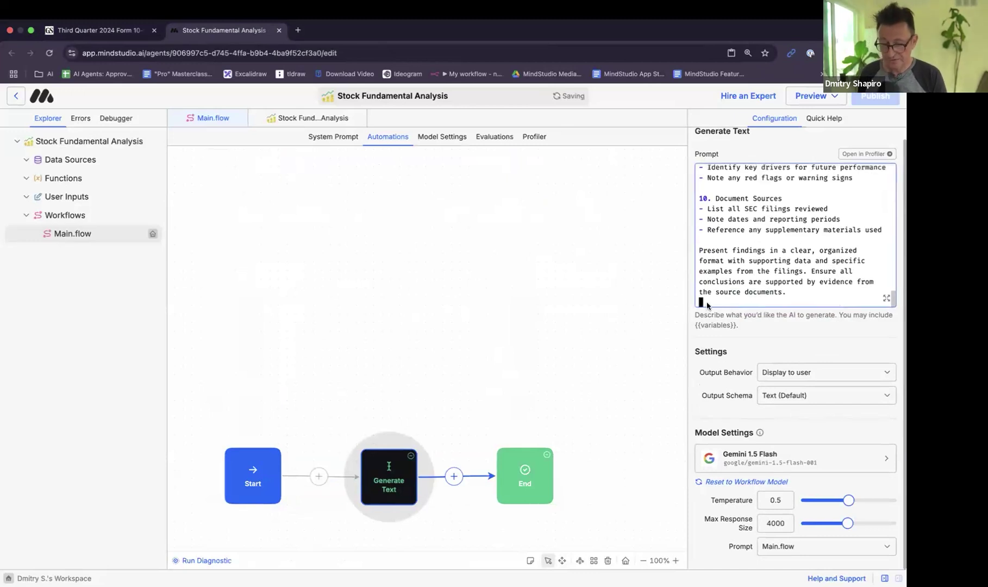
pyautogui.scroll(15, 849, 244)
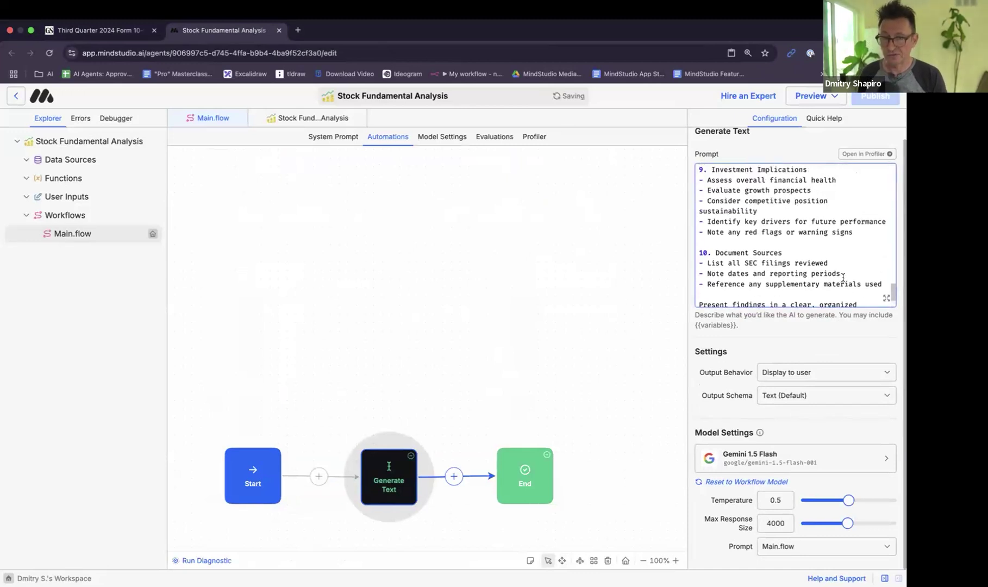
pyautogui.click(698, 183)
pyautogui.press('Return')
pyautogui.press('Return')
pyautogui.press('Up')
pyautogui.press('Up')
pyautogui.press('super+v')
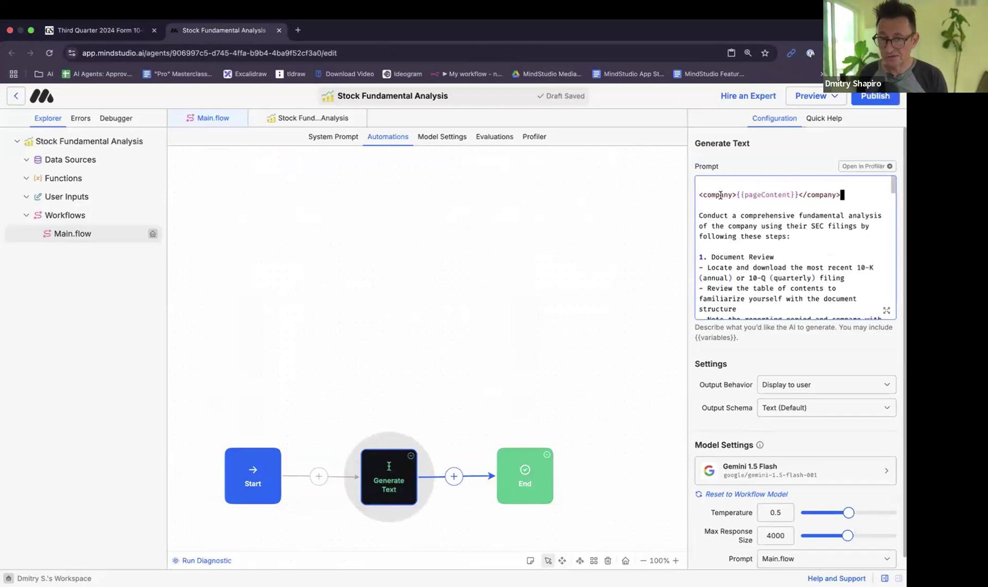
# Review the opening and closing company tags and the Document Review instructions in the prompt.
pyautogui.doubleClick(721, 195)
pyautogui.doubleClick(819, 195)
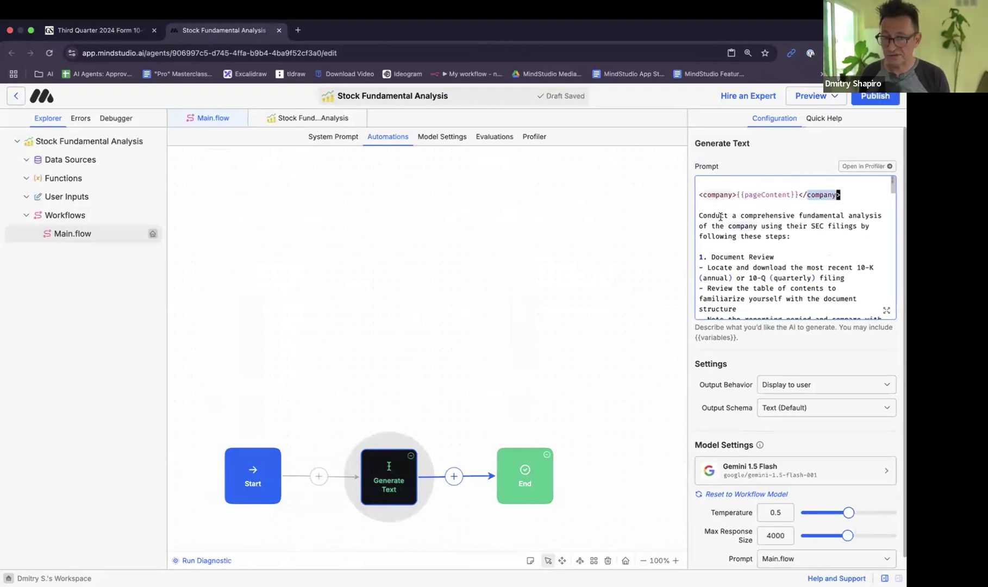
pyautogui.click(711, 205)
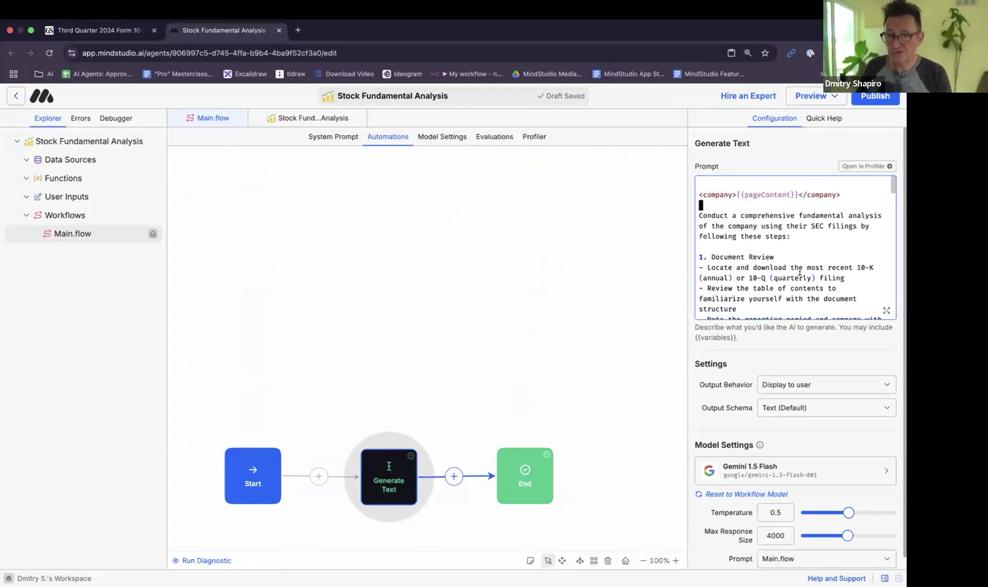
pyautogui.scroll(-3, 768, 236)
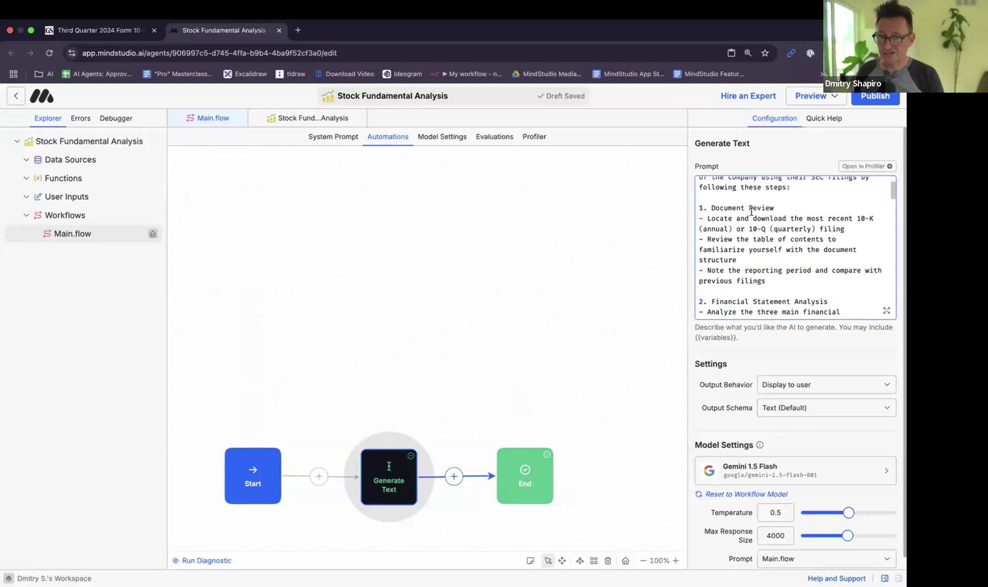
pyautogui.moveTo(727, 205); pyautogui.dragTo(768, 251)
pyautogui.doubleClick(767, 271)
pyautogui.scroll(3, 766, 275)
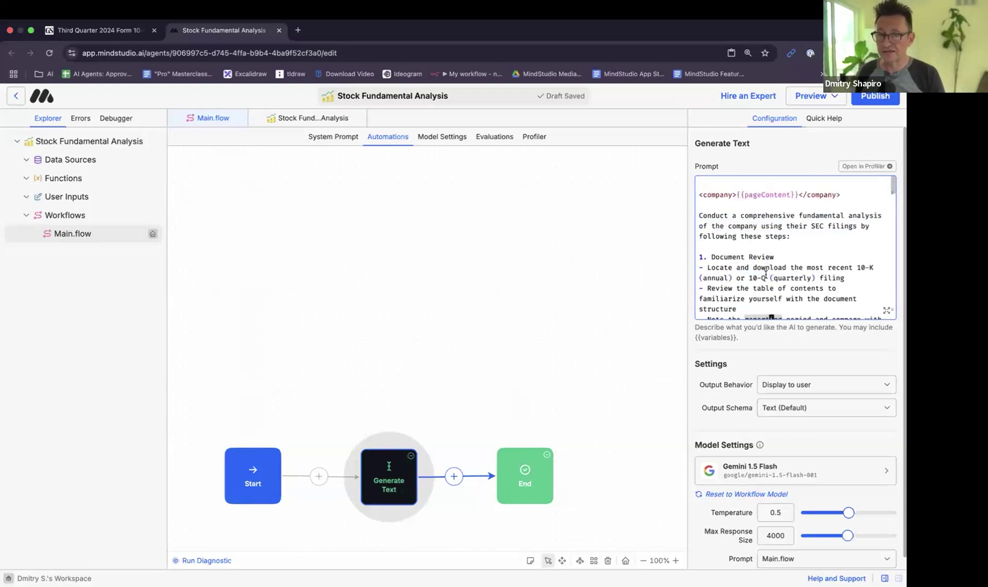
# Replace all instructions below the company line with "Do a fundamental analysis." and publish the agent.
pyautogui.click(699, 211)
pyautogui.press('super+a')
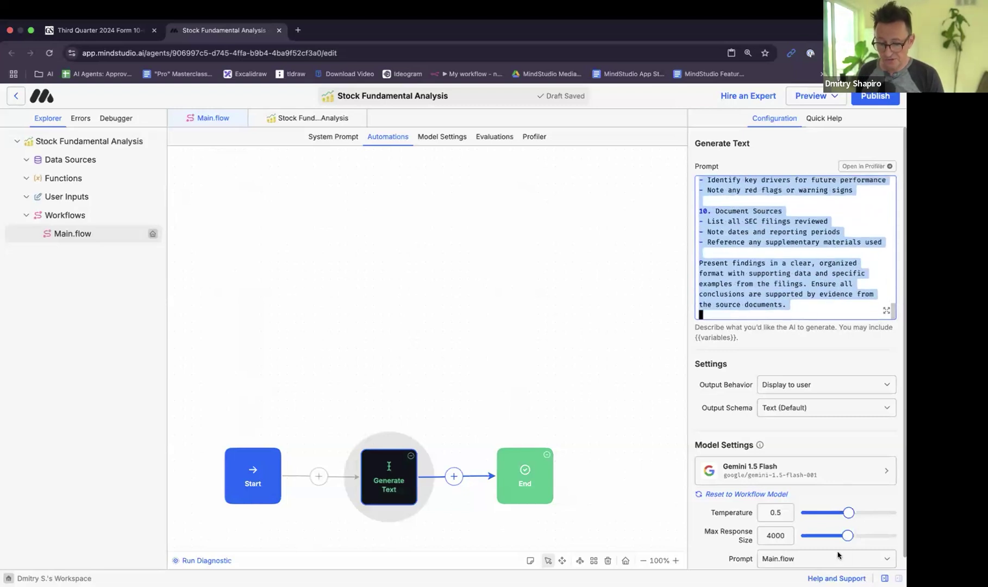
pyautogui.press('BackSpace')
pyautogui.write('Do a fundamental analysis.')
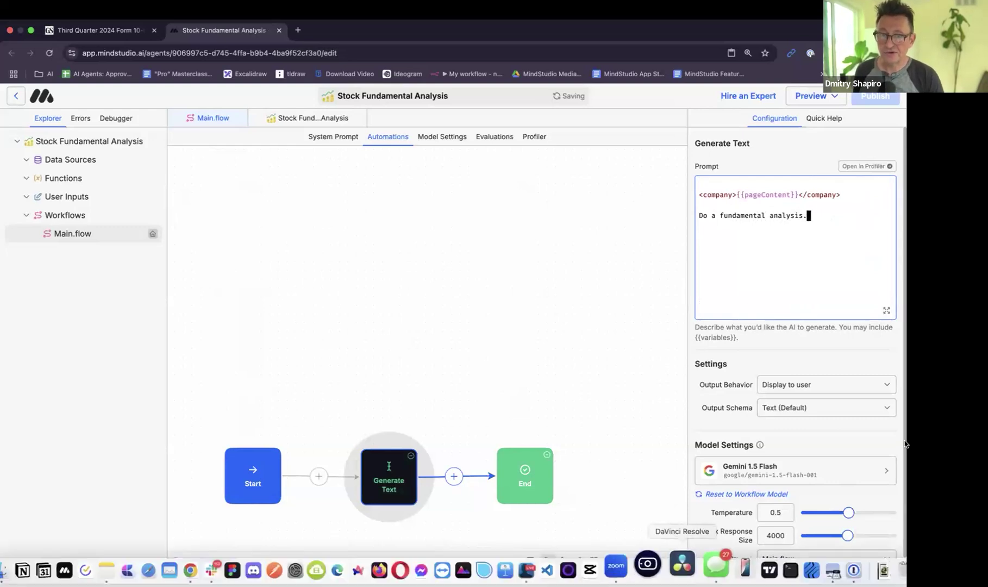
pyautogui.click(872, 101)
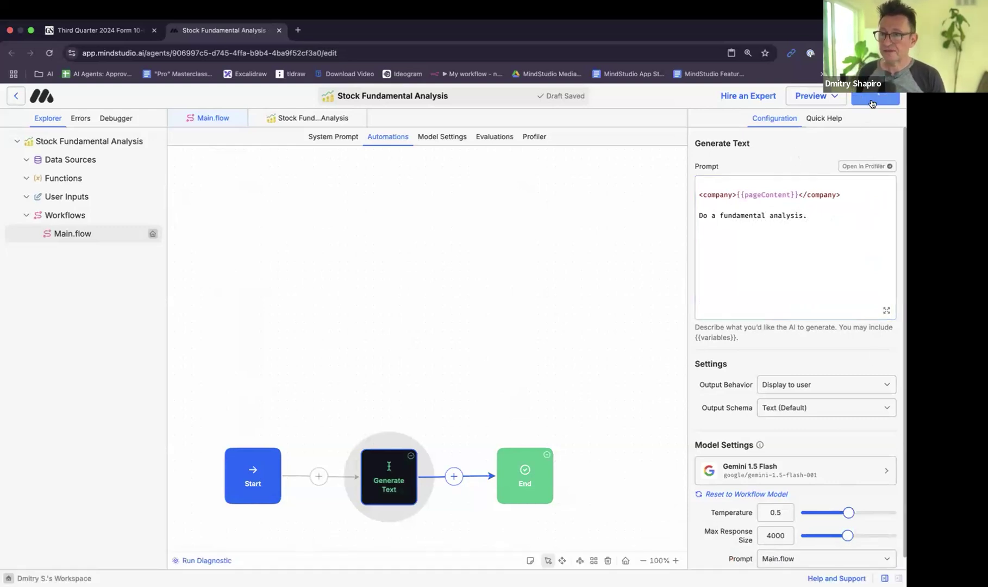
# Start a new run of Stock Fundamental Analysis on the Form 10-Q and widen the MindStudio panel beside the filing.
pyautogui.click(90, 29)
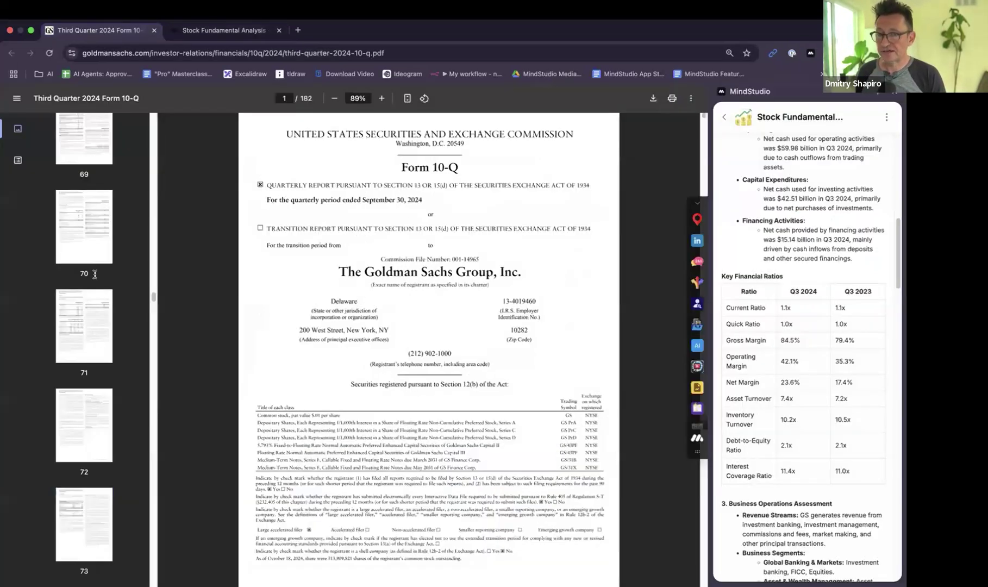
pyautogui.click(886, 118)
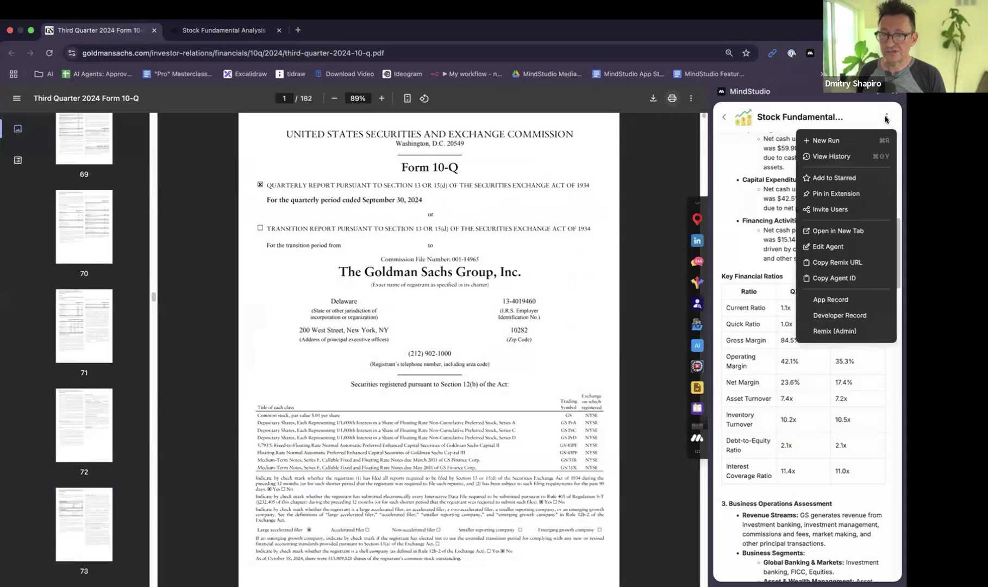
pyautogui.click(817, 142)
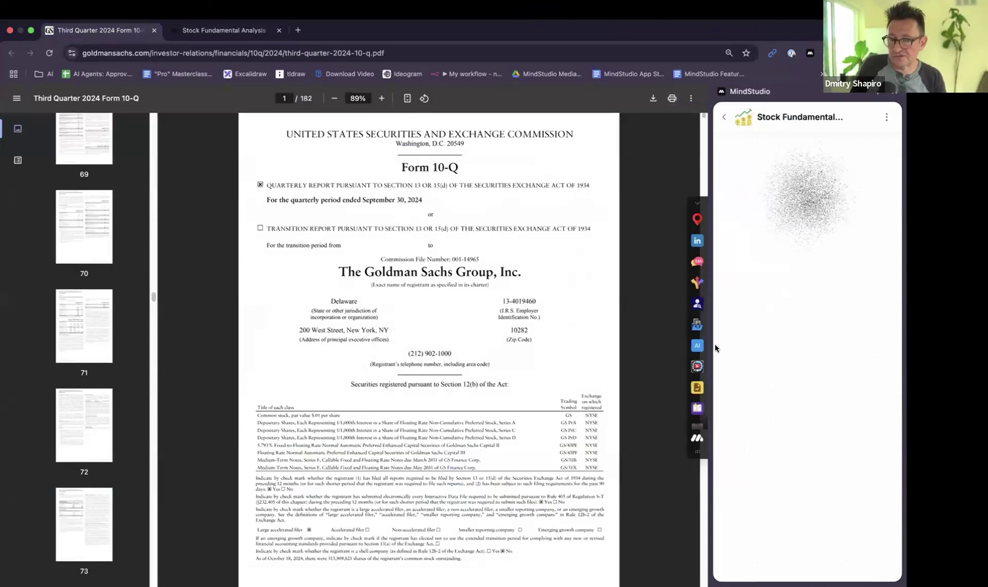
pyautogui.moveTo(710, 347); pyautogui.dragTo(485, 376)
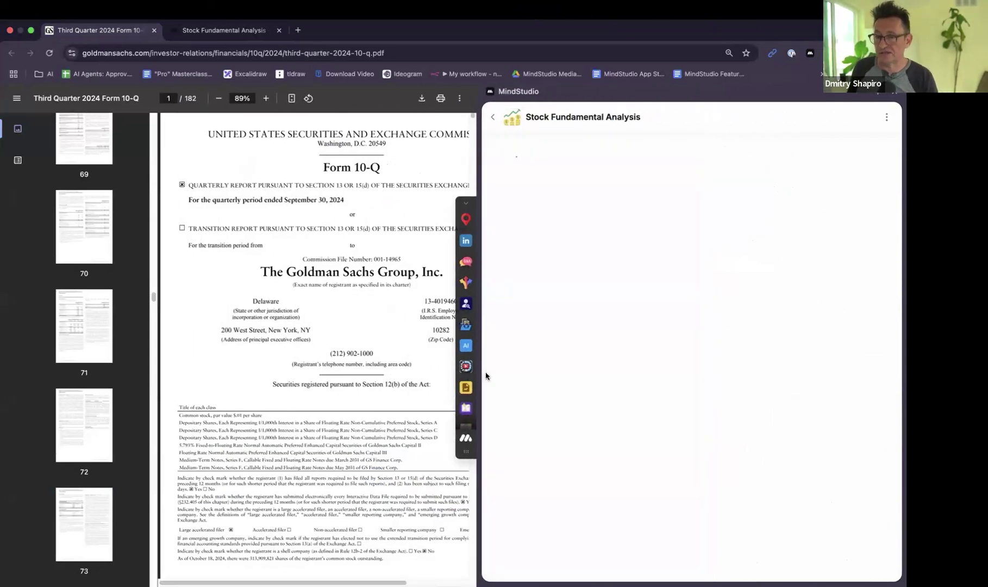
pyautogui.moveTo(478, 329); pyautogui.dragTo(587, 353)
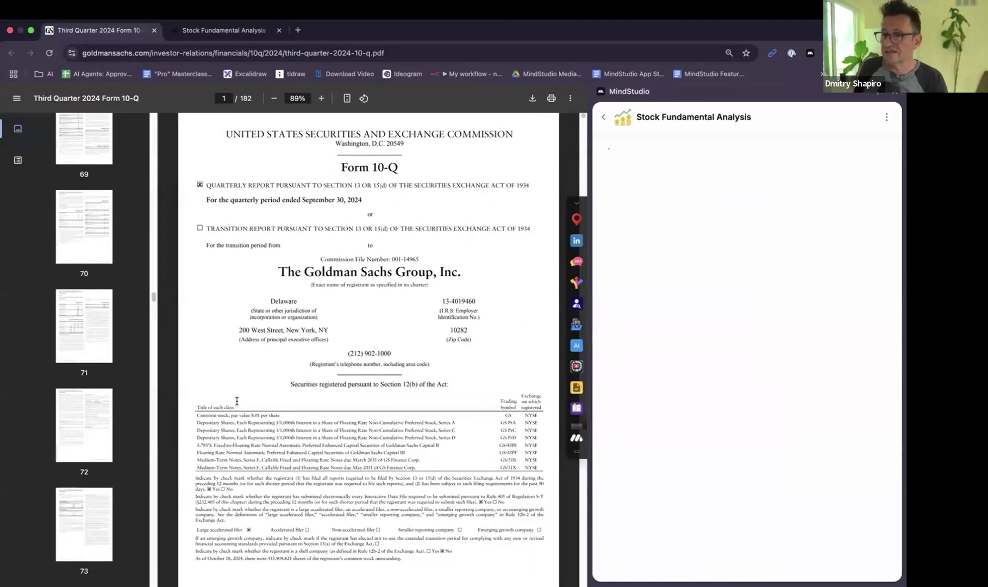
# Inspect the latest goldmansachs.com run in the agent's Debugger and read the new analysis beside the Form 10-Q.
pyautogui.click(239, 31)
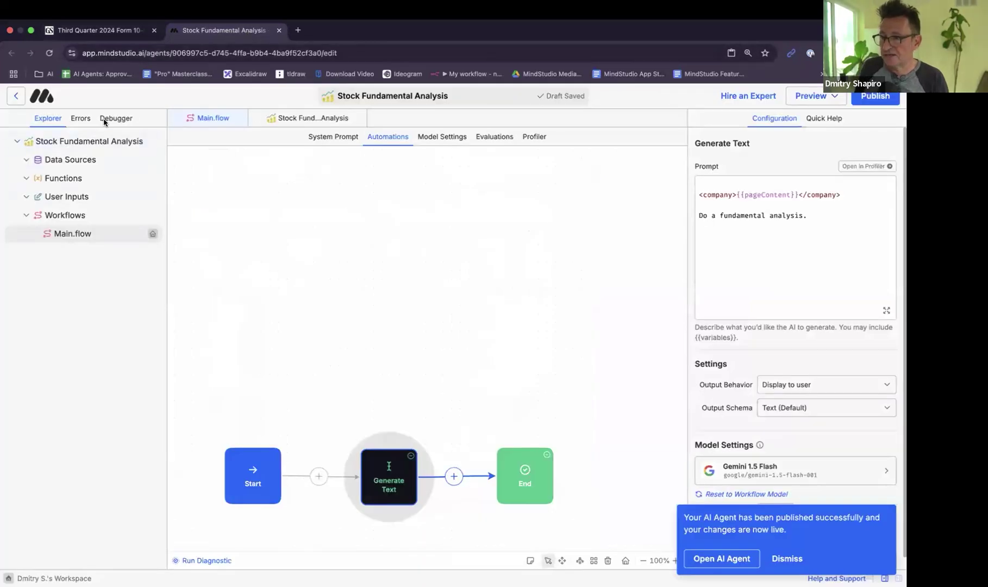
pyautogui.click(104, 120)
pyautogui.click(80, 169)
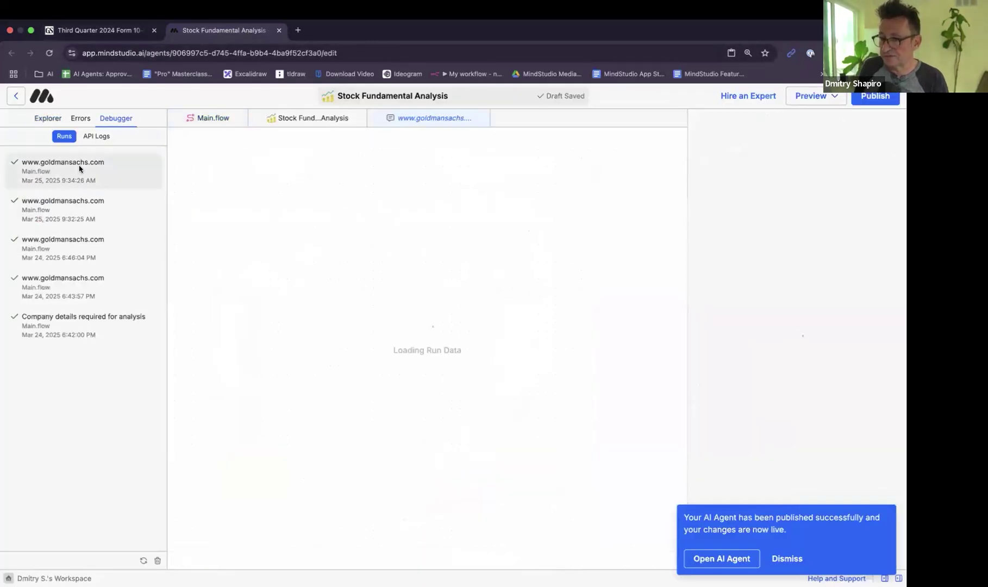
pyautogui.scroll(-2, 545, 419)
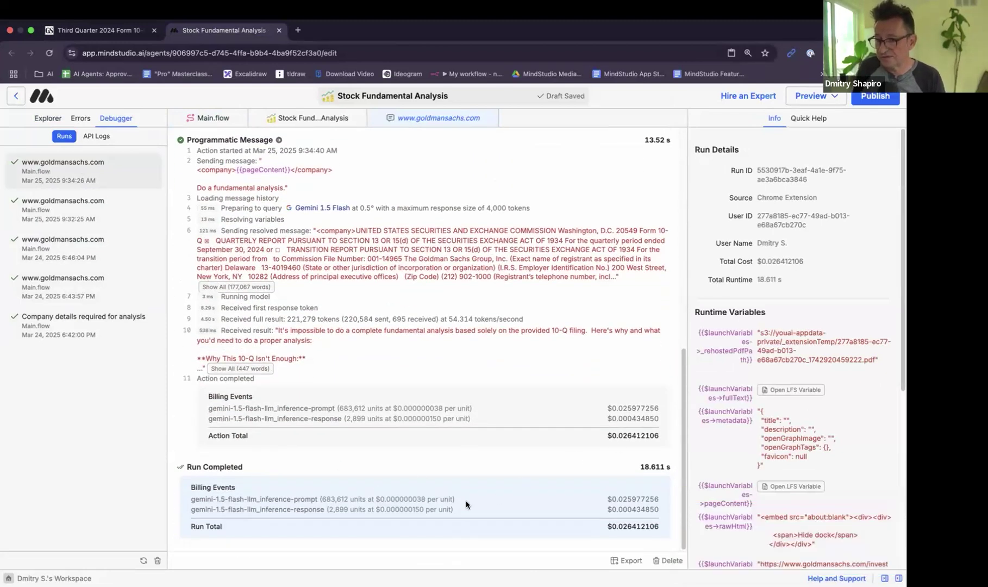
pyautogui.scroll(5, 355, 430)
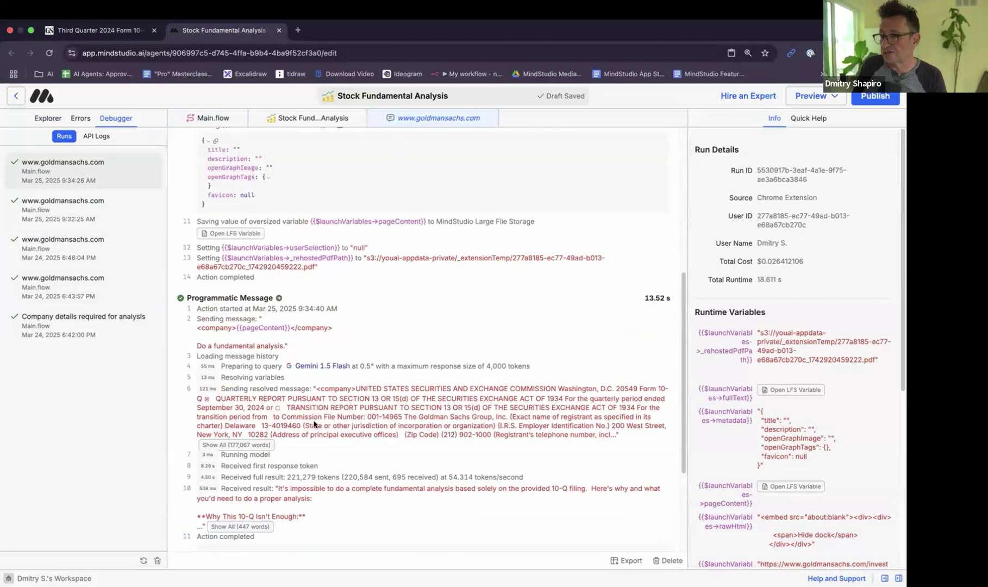
pyautogui.scroll(3, 318, 360)
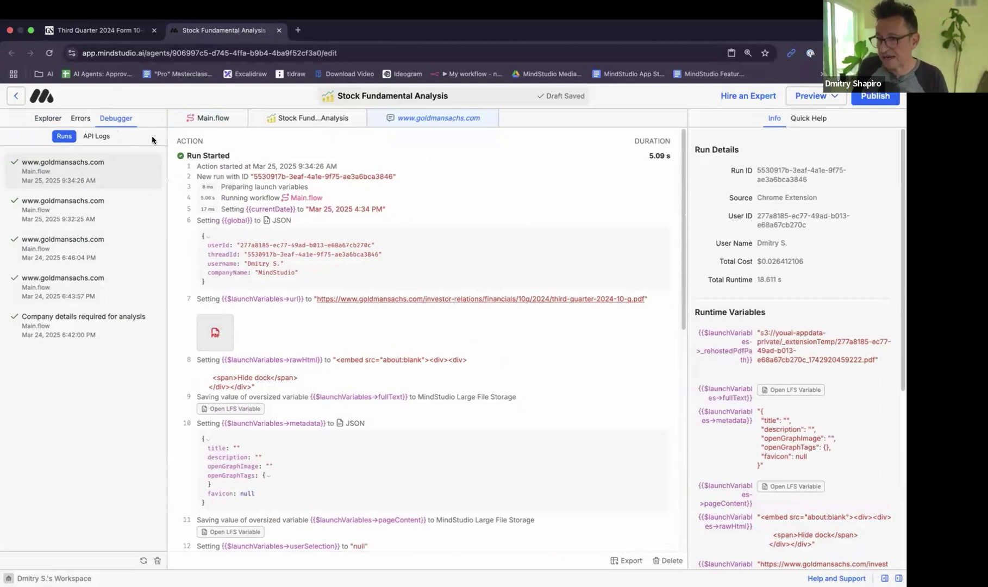
pyautogui.click(92, 36)
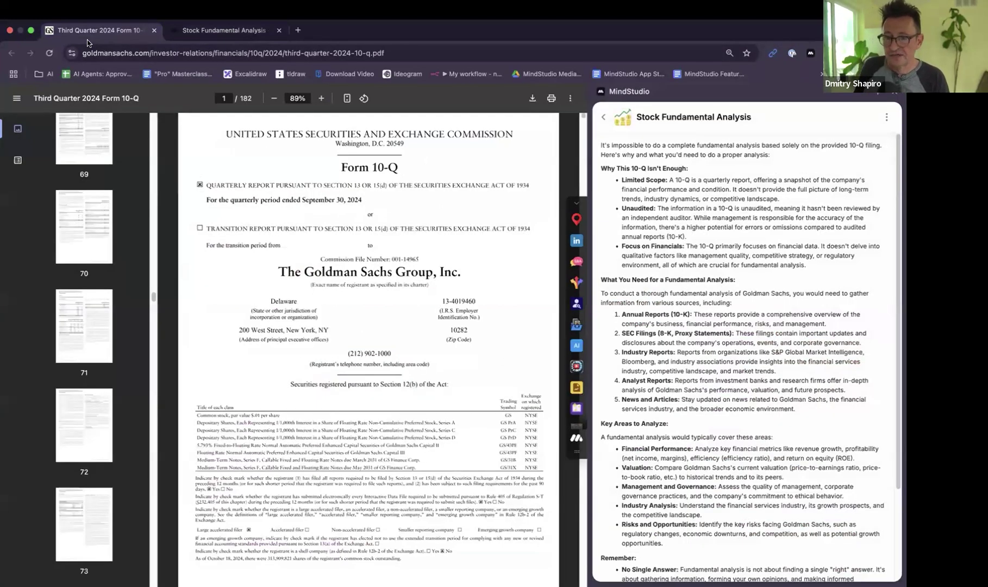
pyautogui.scroll(-4, 702, 352)
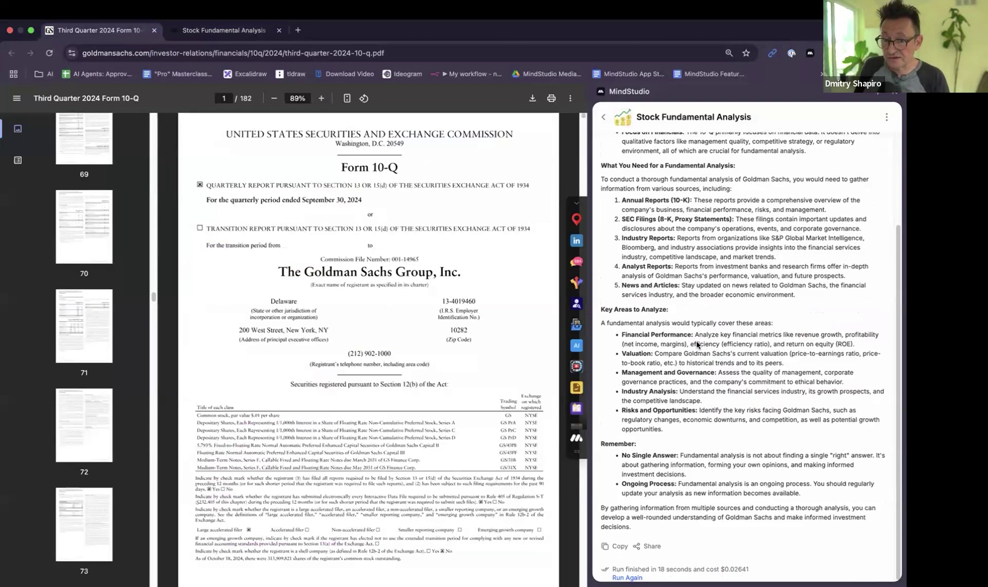
# Read the Goldman Sachs analysis in a widened MindStudio panel, then narrow the panel to reveal the filing again.
pyautogui.scroll(4, 697, 344)
pyautogui.moveTo(401, 359); pyautogui.dragTo(212, 357)
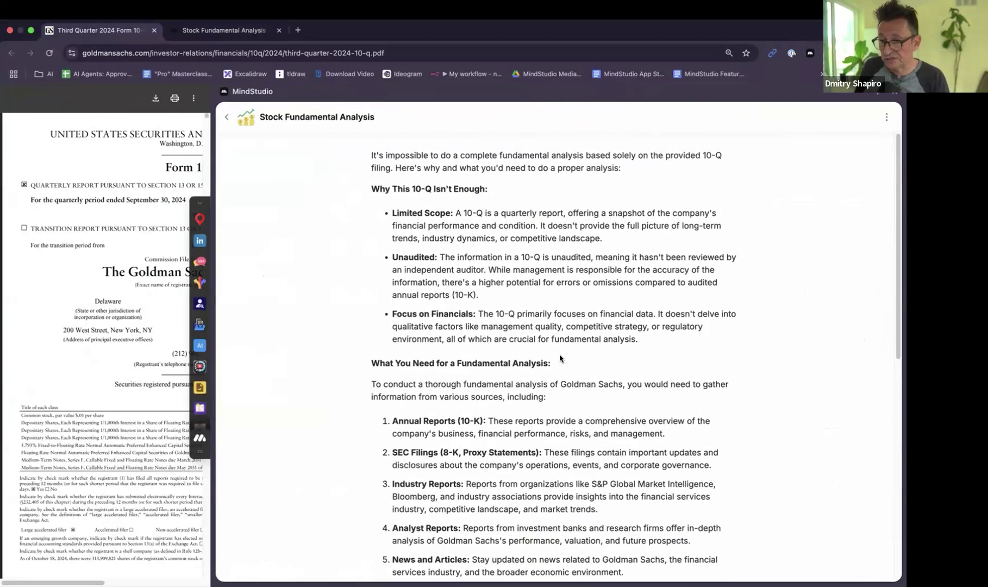
pyautogui.scroll(-10, 559, 354)
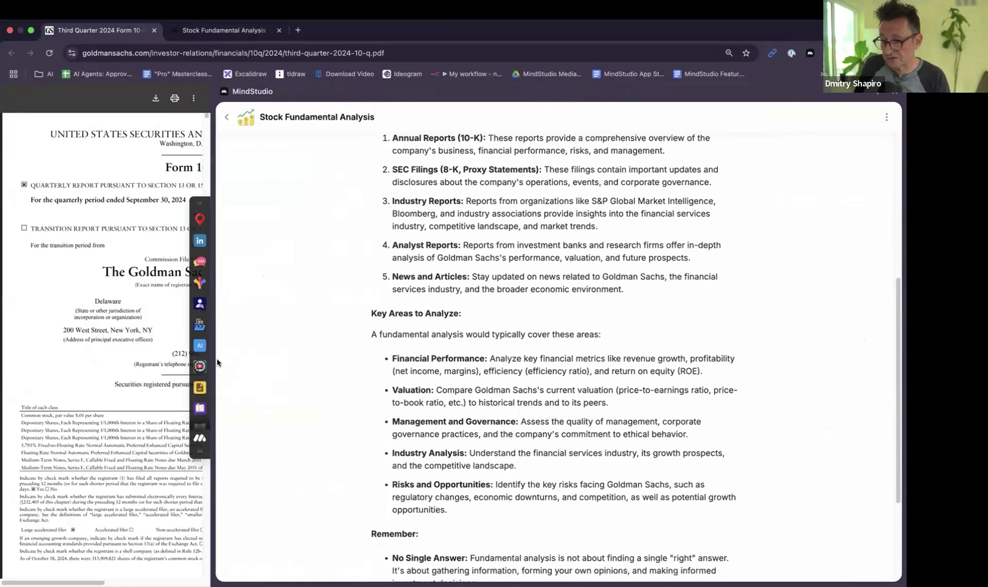
pyautogui.moveTo(217, 363); pyautogui.dragTo(713, 348)
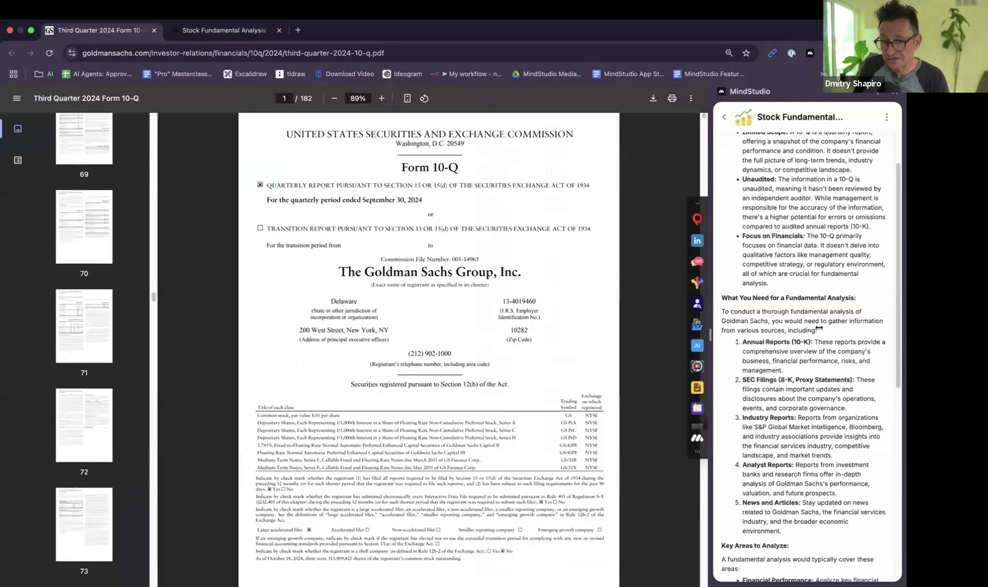
pyautogui.click(887, 117)
# Return to the Stock Fundamental Analysis agent's Main.flow and open the Generate Text prompt in its full-size editor.
pyautogui.click(239, 32)
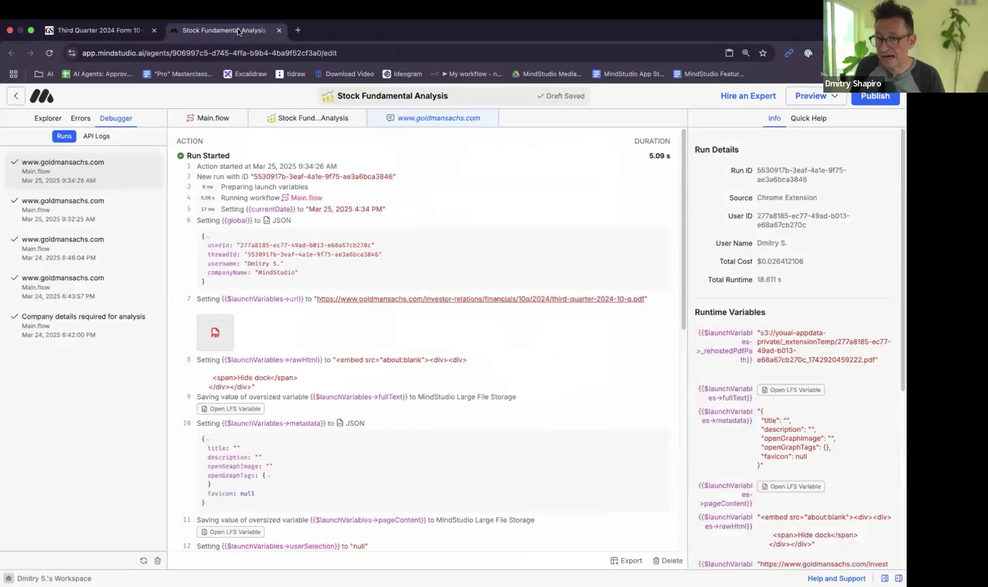
pyautogui.click(213, 117)
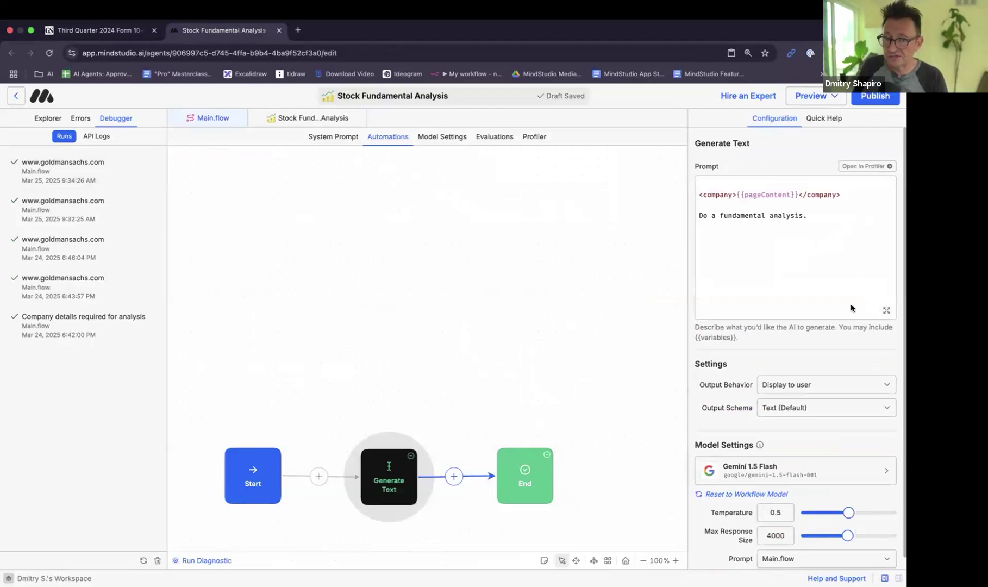
pyautogui.click(887, 314)
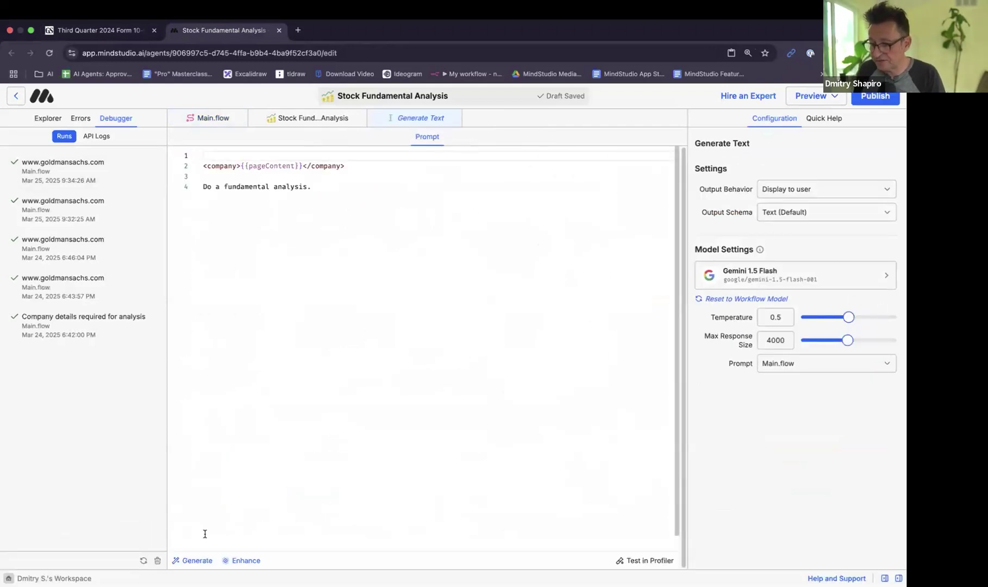
# Generate a prompt automatically from the description "Do a fundamental stock analysis on this company.".
pyautogui.click(196, 561)
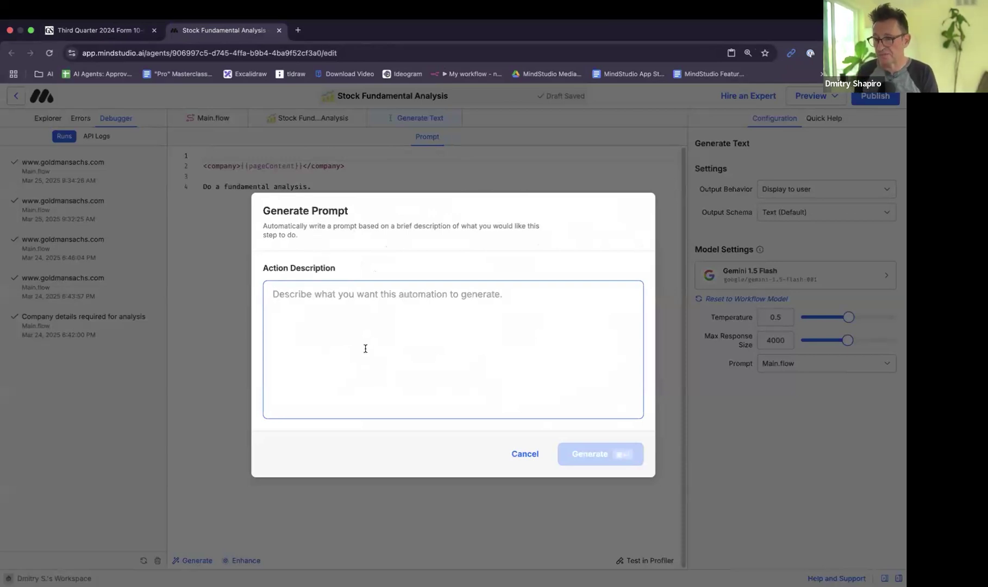
pyautogui.write('Do a fu')
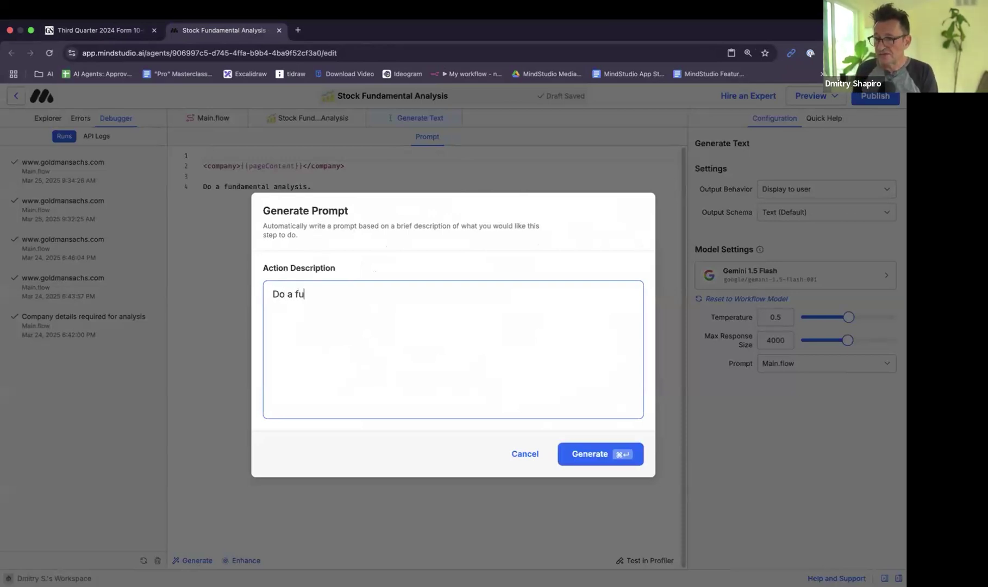
pyautogui.write('ndamental stock analysis')
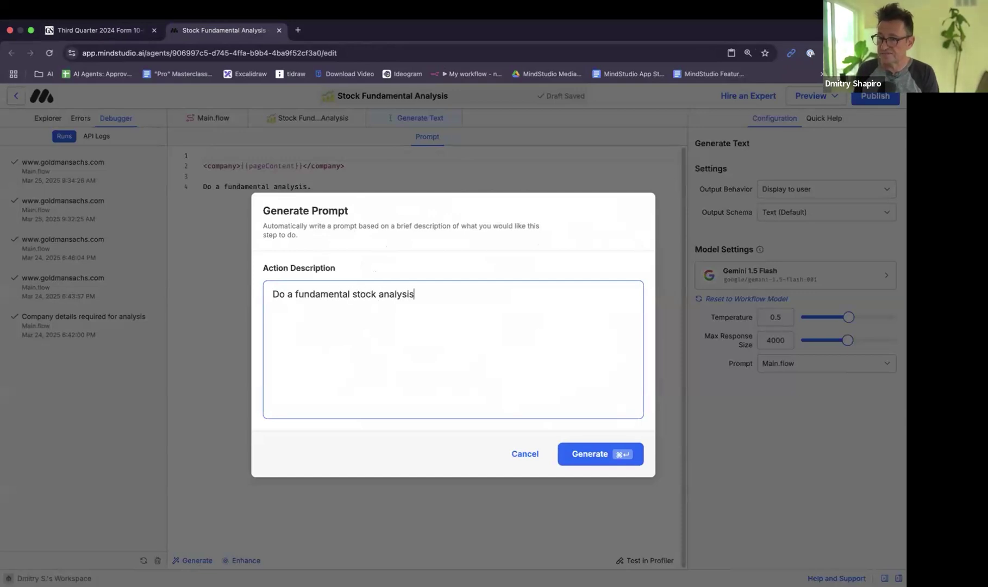
pyautogui.write(' on this company.')
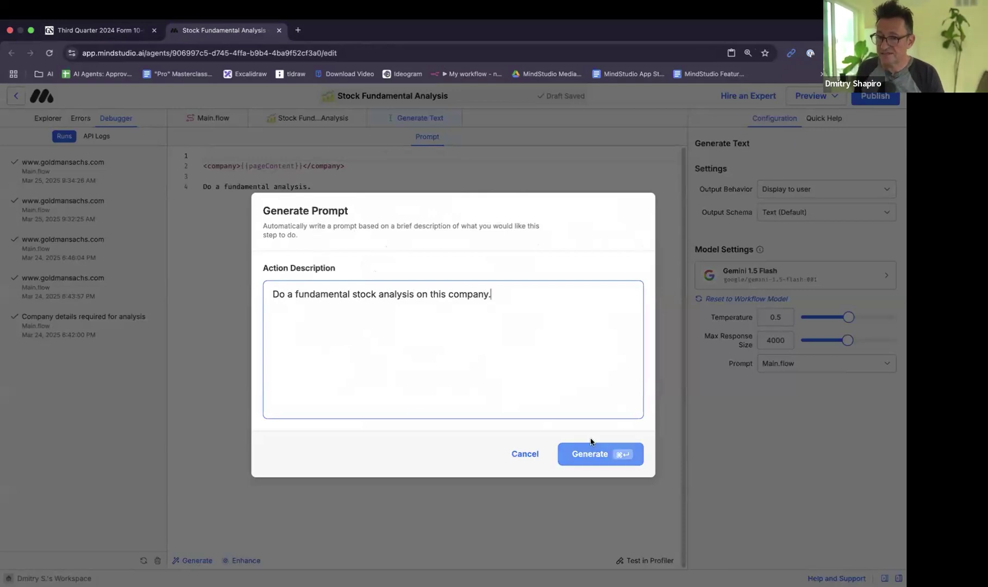
pyautogui.click(591, 454)
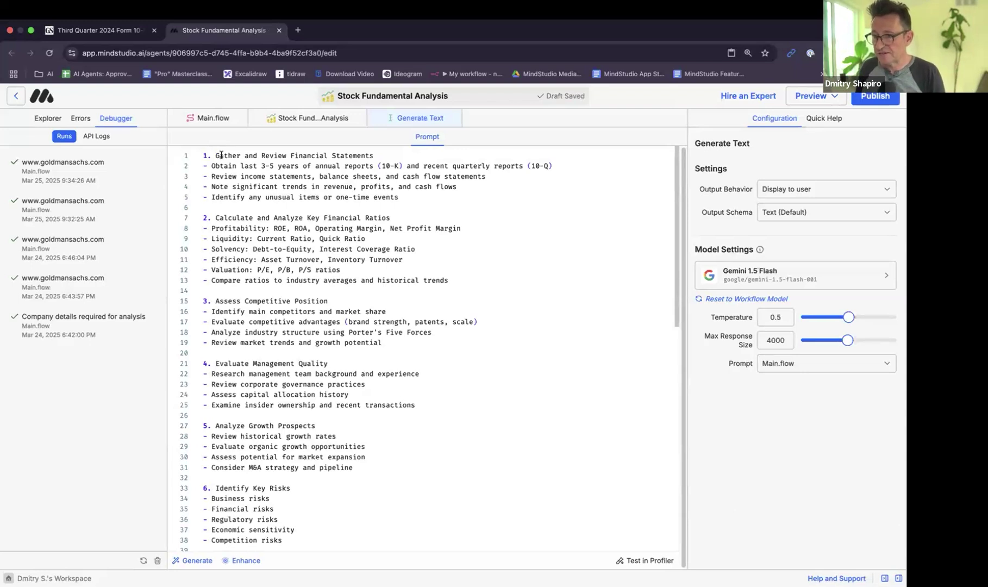
# Review the generated prompt's numbered instructions, from gathering financial statements through key ratios and risks to the analysis summary.
pyautogui.moveTo(221, 155); pyautogui.dragTo(459, 188)
pyautogui.click(260, 166)
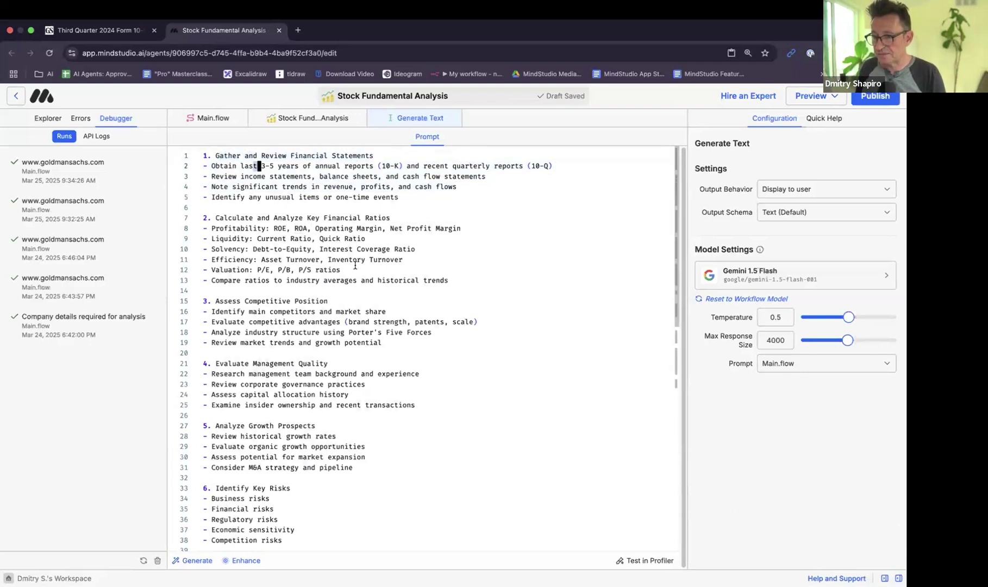
pyautogui.scroll(-2, 312, 239)
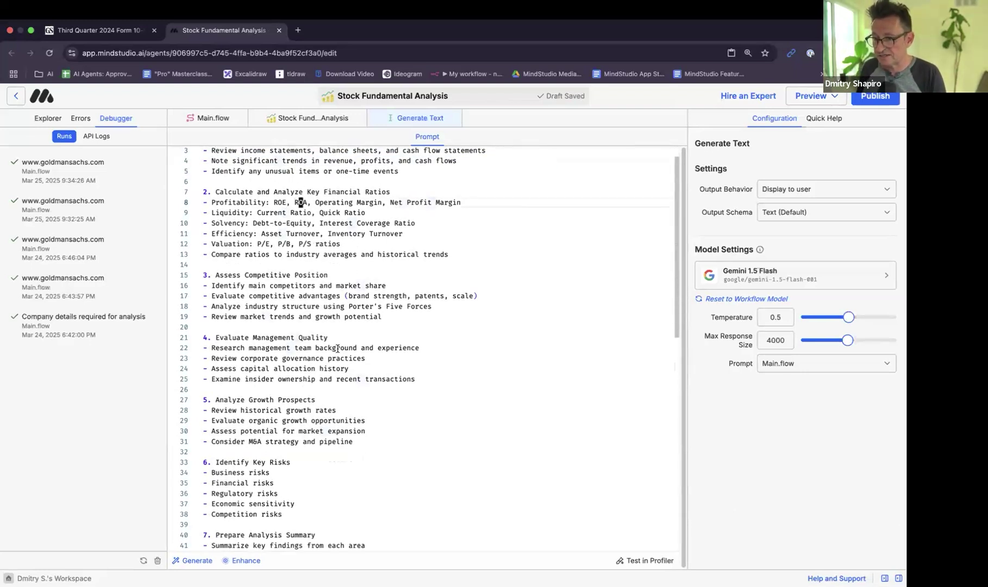
pyautogui.scroll(-15, 304, 228)
pyautogui.scroll(15, 335, 348)
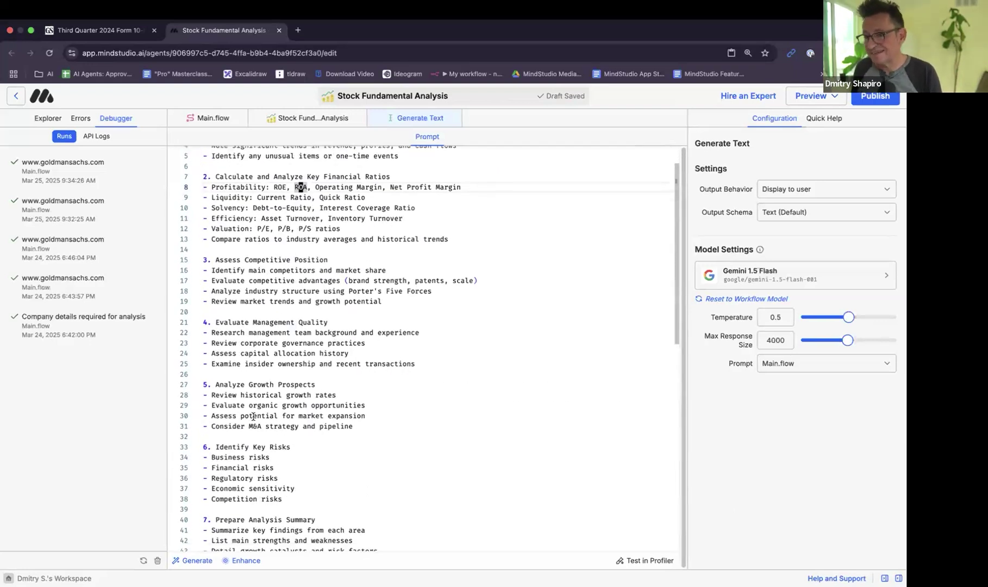
pyautogui.scroll(2, 254, 416)
pyautogui.scroll(-1, 275, 187)
pyautogui.click(282, 179)
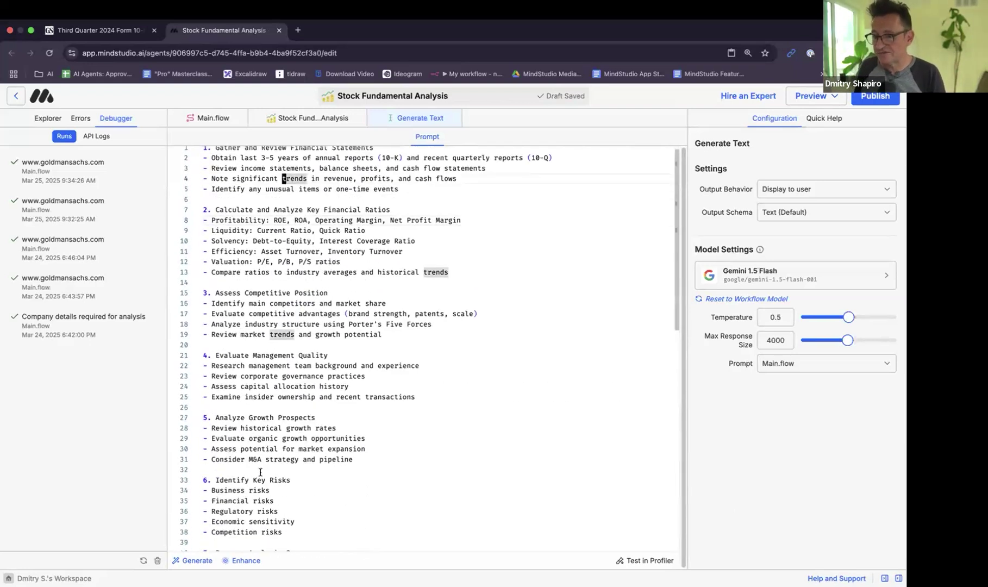
# Regenerate the prompt from the description "Provided with a form 10q perform a fundamental analysis." and check its opening steps.
pyautogui.click(190, 560)
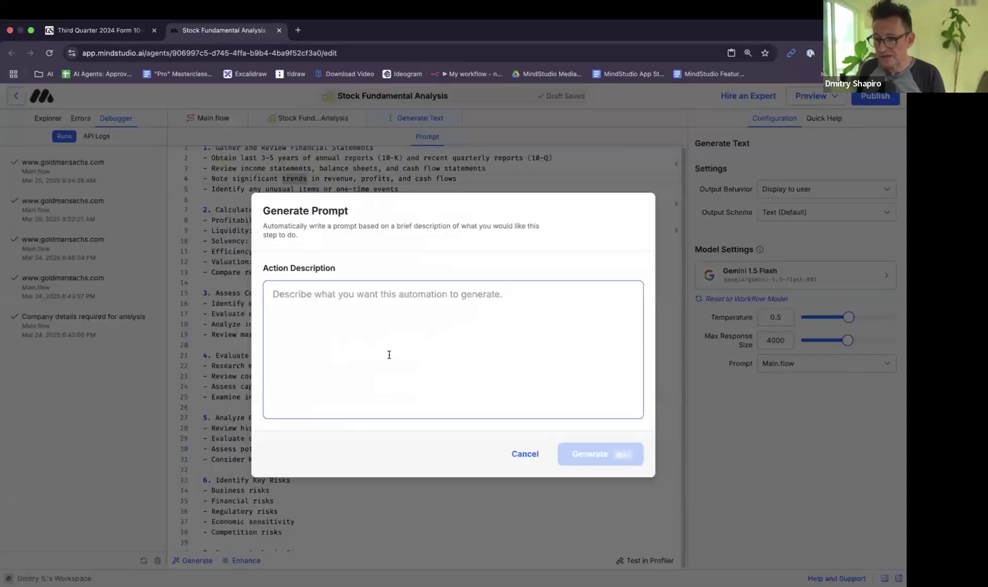
pyautogui.write('Provided w')
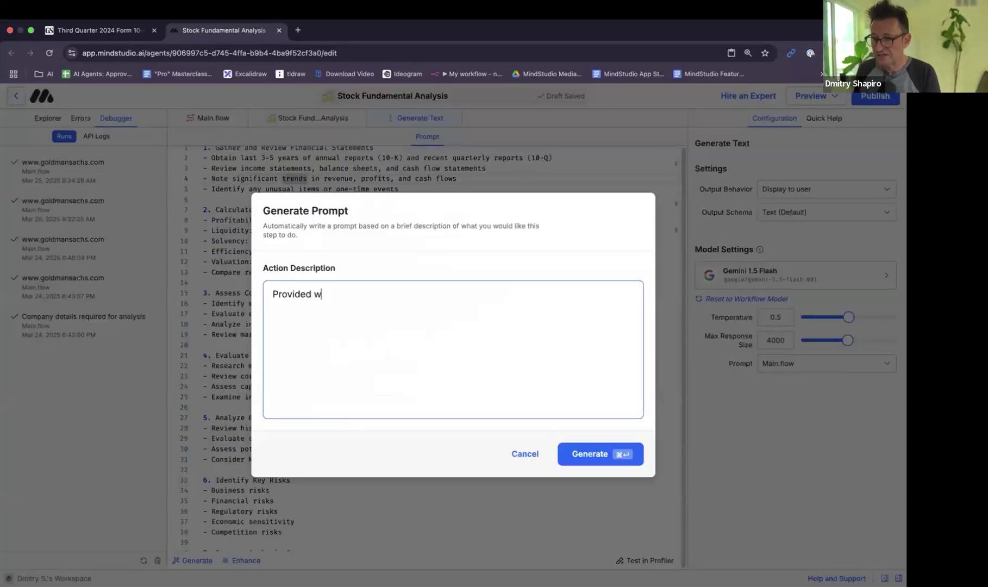
pyautogui.write('ith a form')
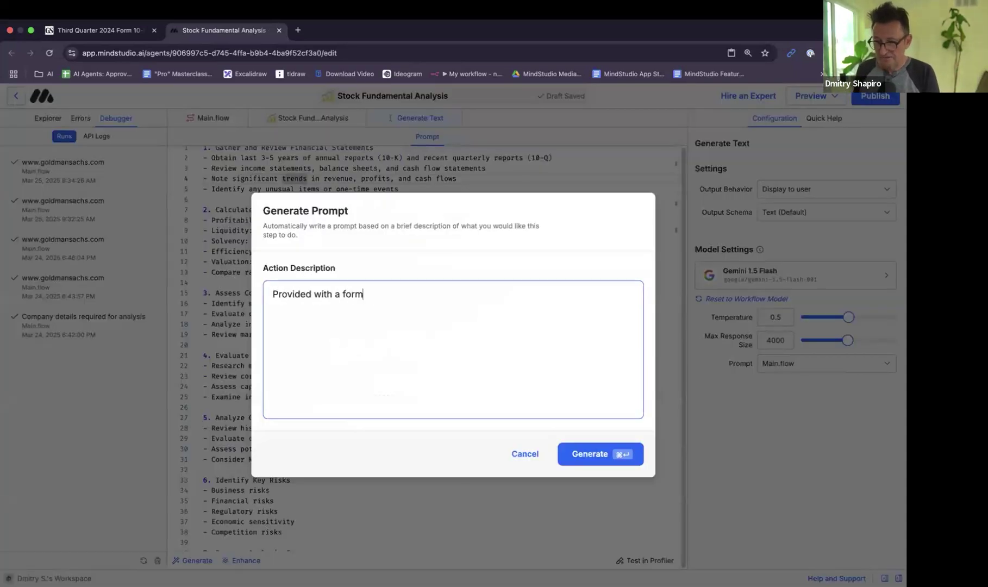
pyautogui.write(' 10q perform a')
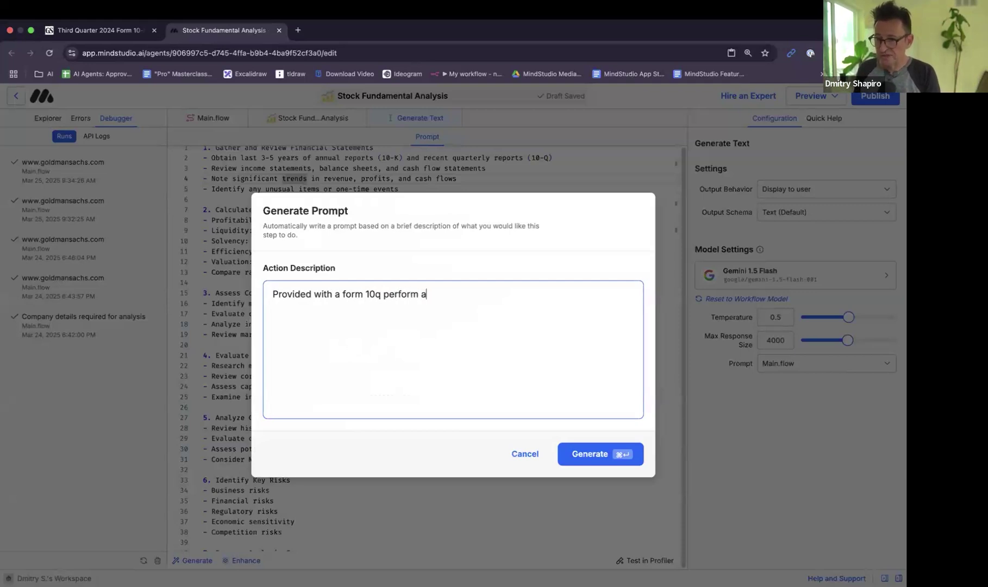
pyautogui.write(' fundamental any')
pyautogui.write('lyusis.')
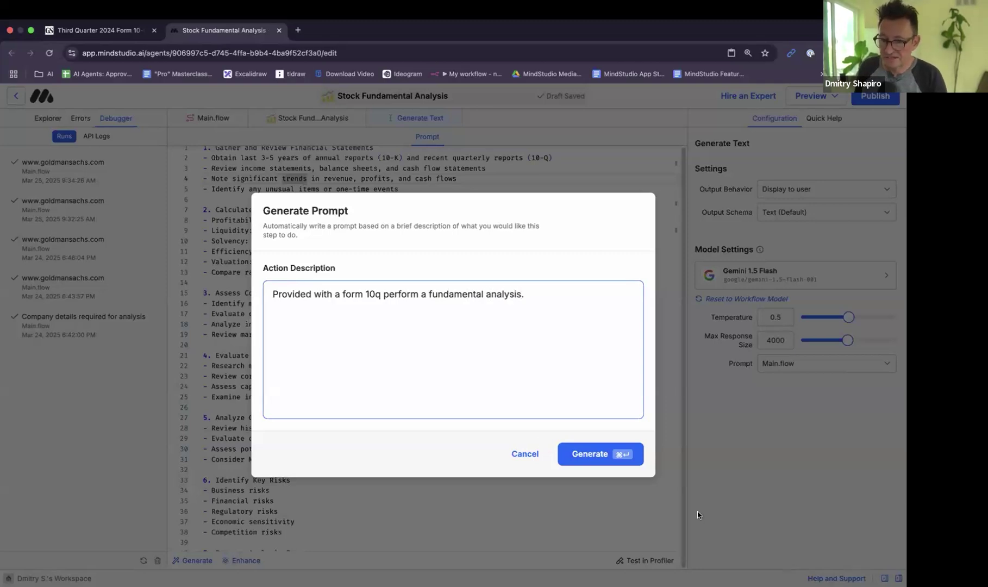
pyautogui.click(616, 462)
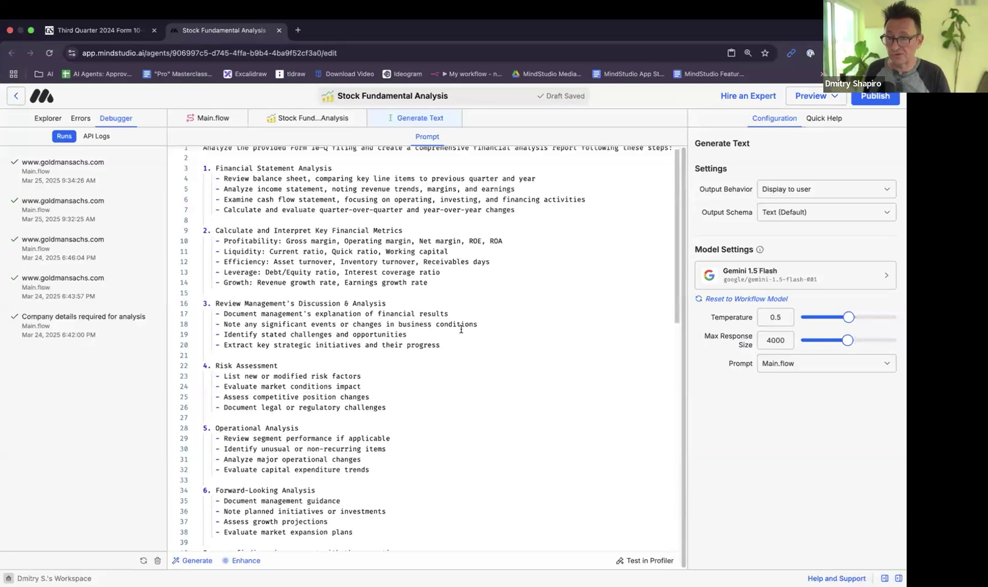
pyautogui.scroll(1, 461, 338)
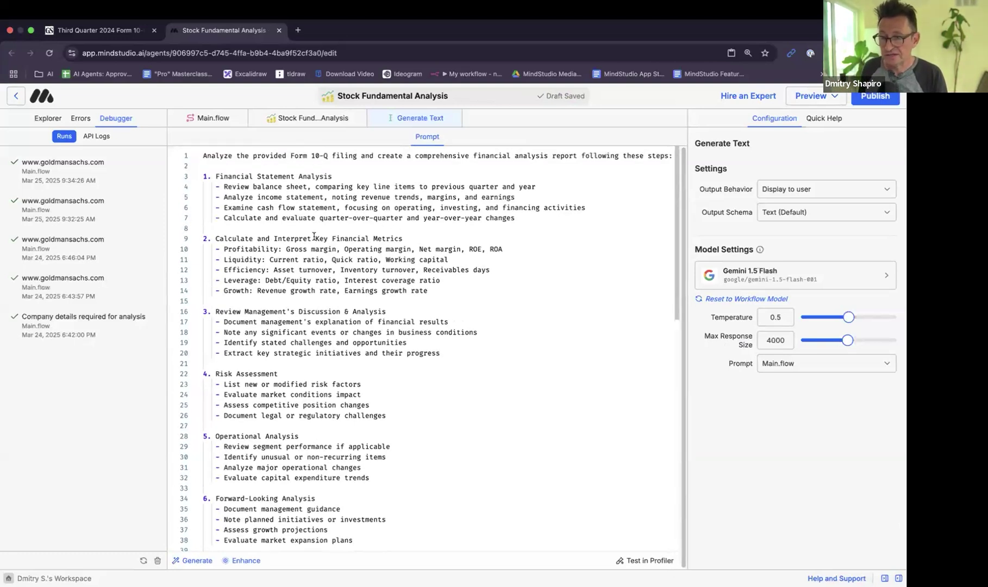
pyautogui.moveTo(368, 197); pyautogui.dragTo(371, 208)
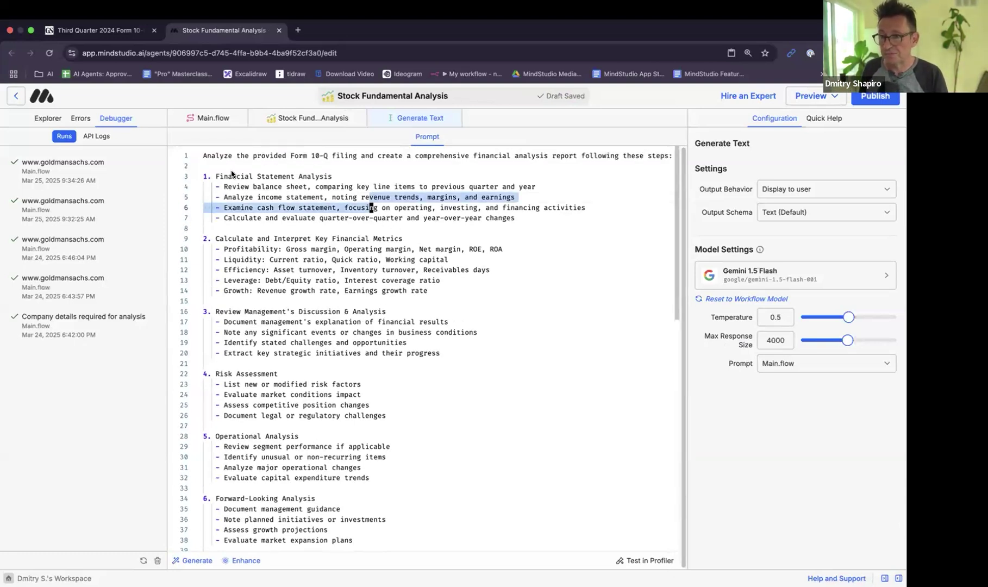
# In Main.flow, add an empty <10q></10q> tag pair below the final line of the Generate Text prompt, separated by a blank line.
pyautogui.click(211, 118)
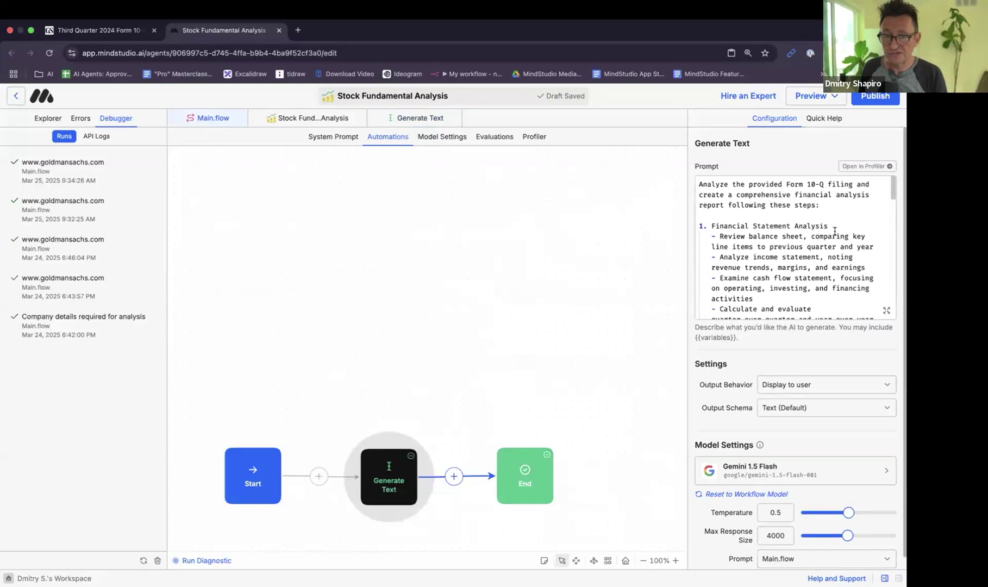
pyautogui.scroll(-10, 809, 275)
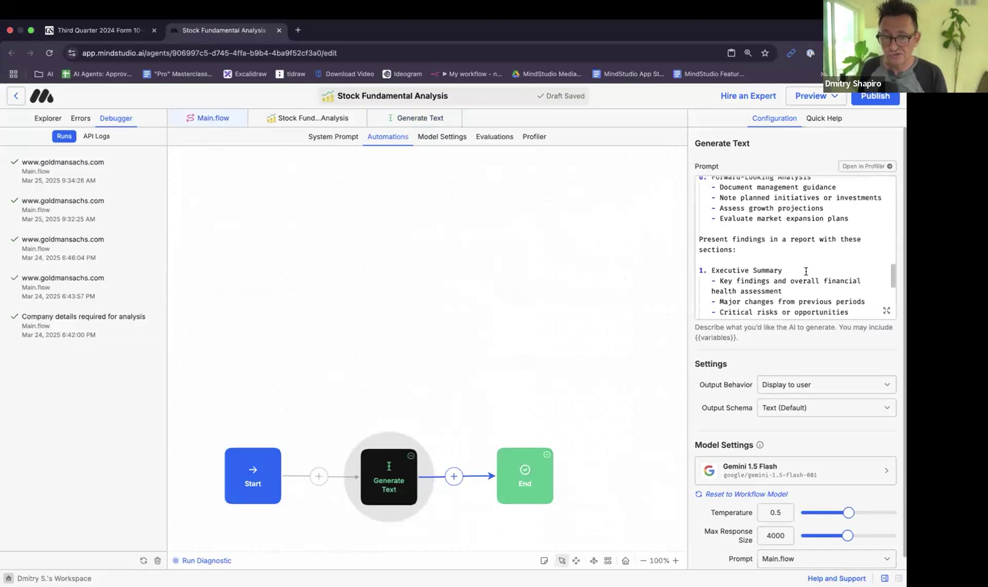
pyautogui.click(768, 303)
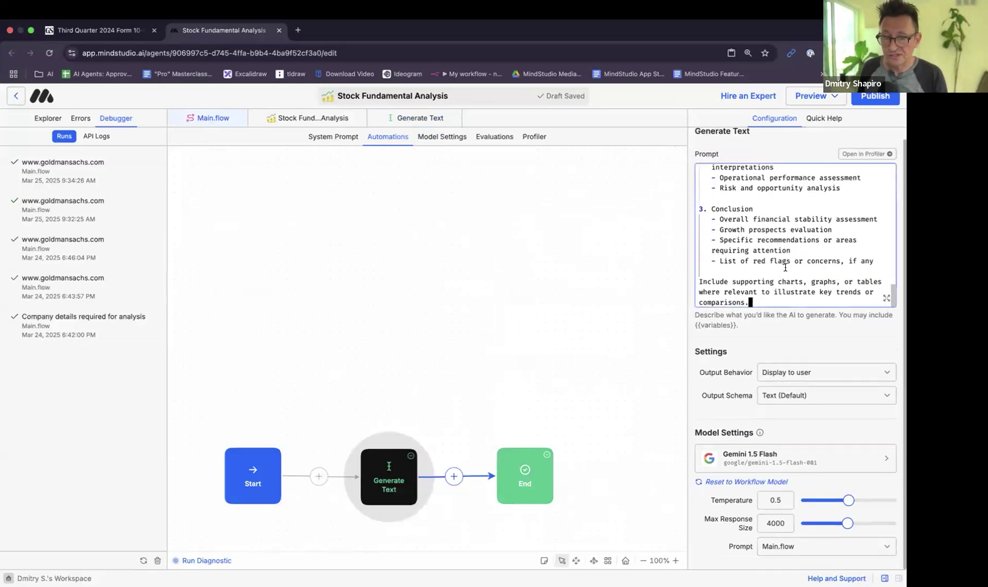
pyautogui.press('Return')
pyautogui.press('Return')
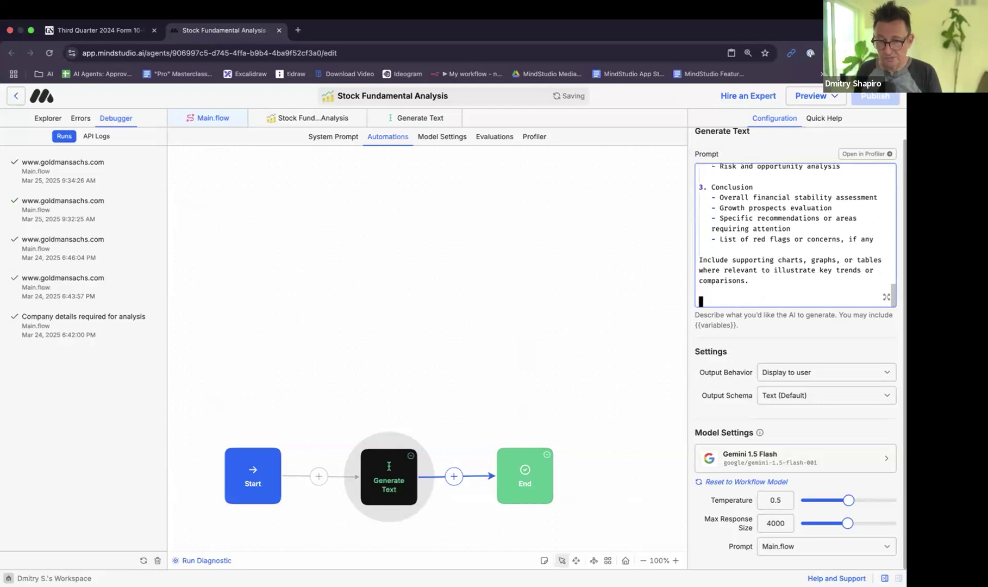
pyautogui.write('<')
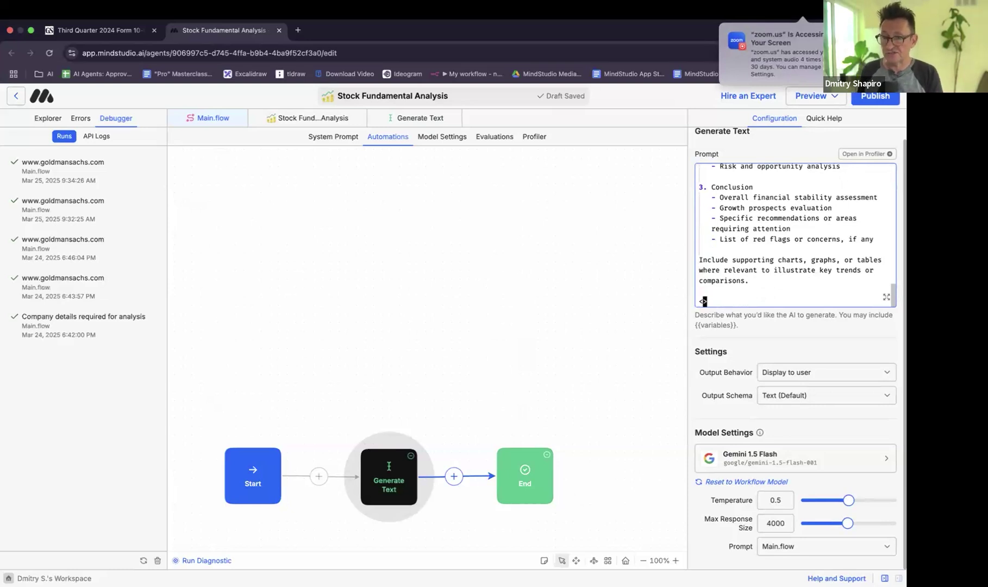
pyautogui.write('10q>')
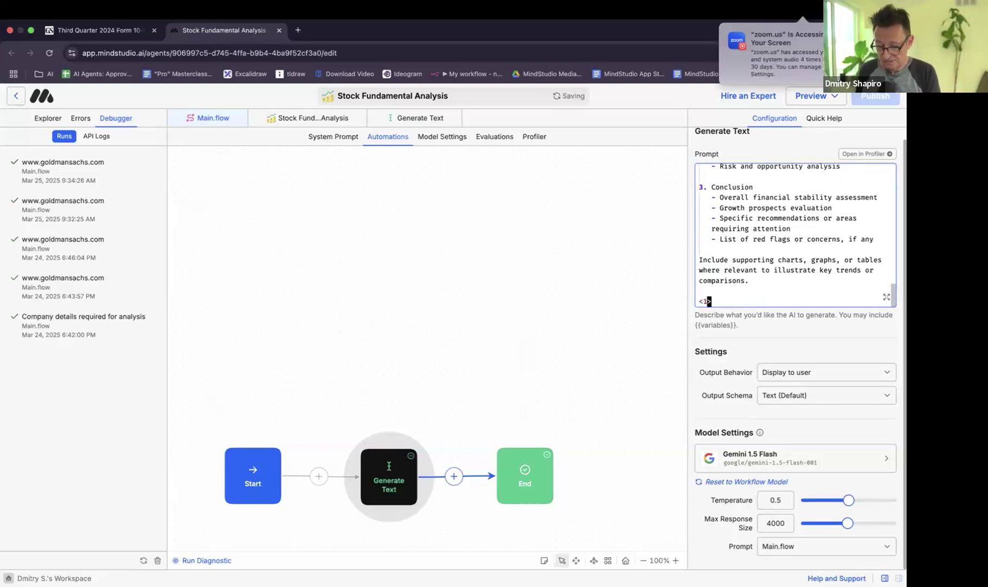
pyautogui.write('</10q>')
# Insert the {{pageContent}} variable between the opening and closing 10q tags.
pyautogui.press('Left')
pyautogui.press('Left')
pyautogui.press('Left')
pyautogui.press('Left')
pyautogui.press('Left')
pyautogui.press('Left')
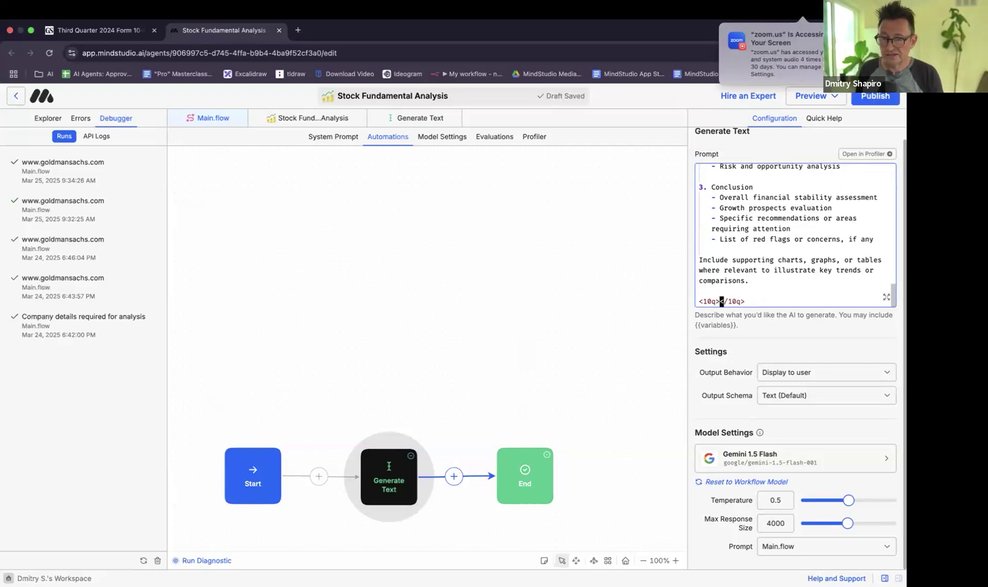
pyautogui.write('{{')
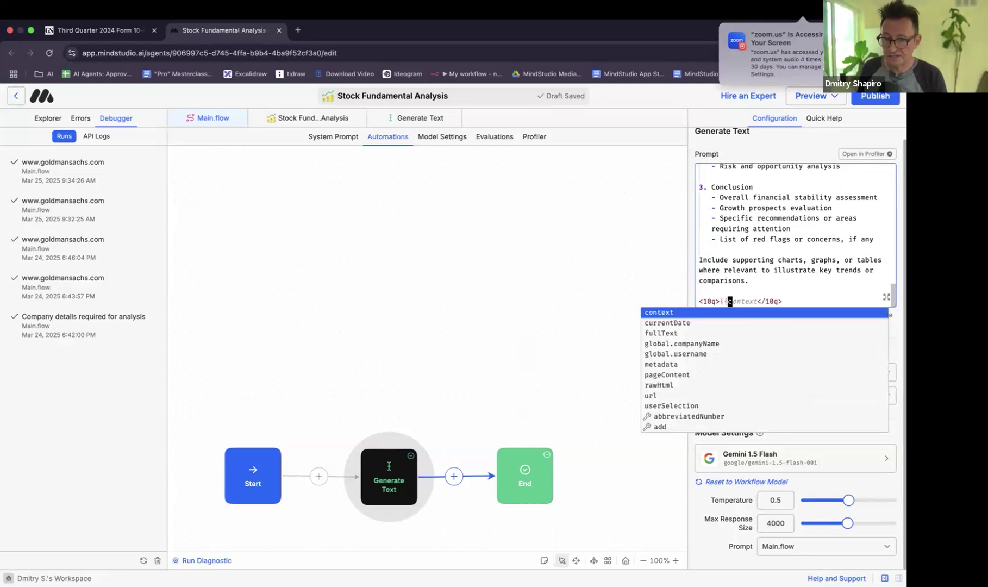
pyautogui.click(674, 376)
pyautogui.write('}}')
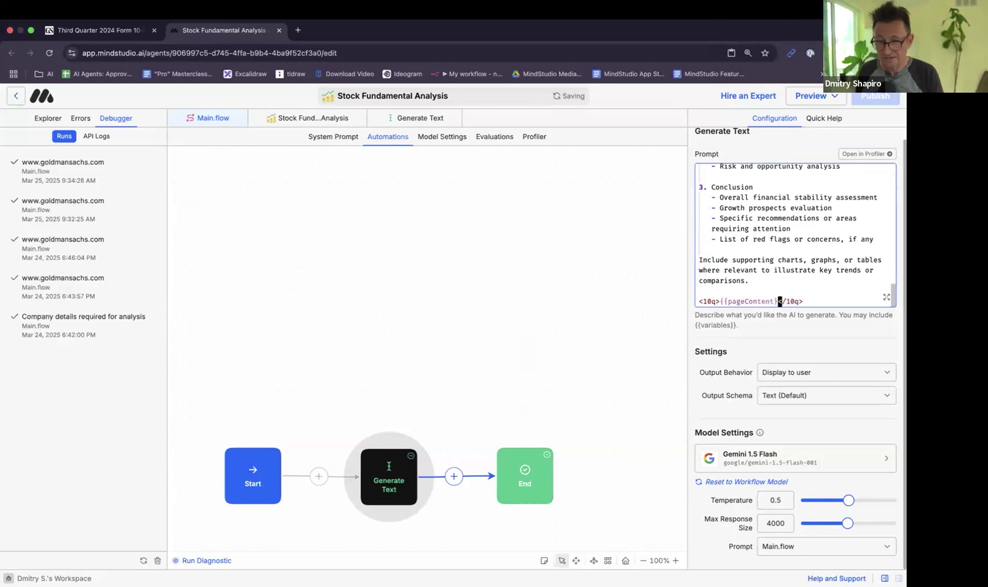
# Check the pageContent variable in the Generate Text prompt against the launch variables defined in the Start block.
pyautogui.press('Home')
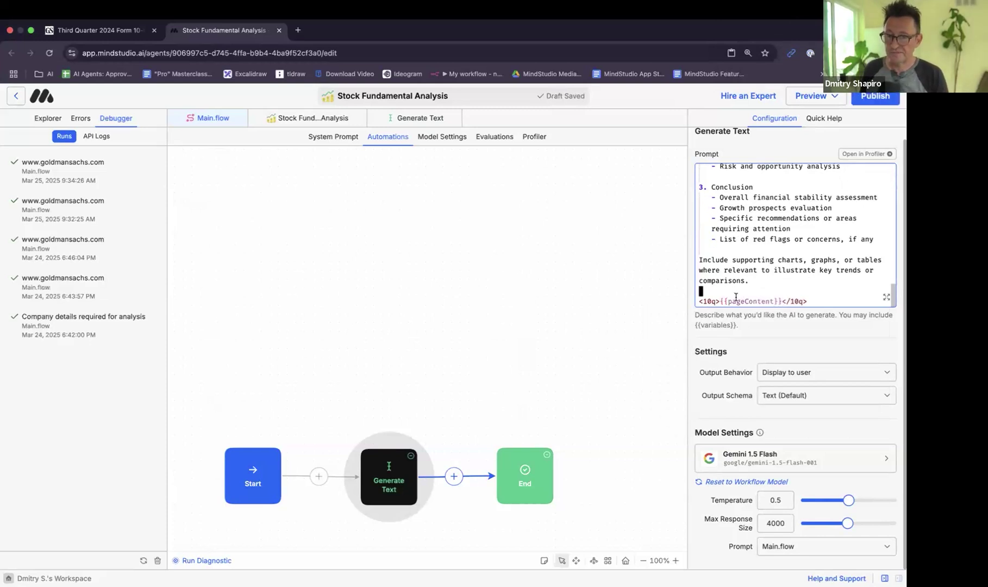
pyautogui.doubleClick(737, 301)
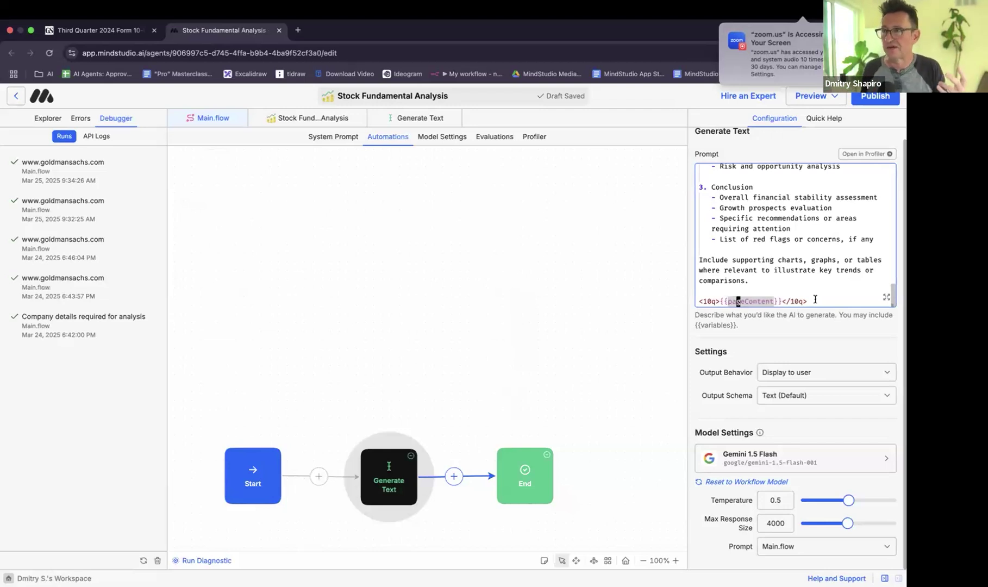
pyautogui.click(750, 294)
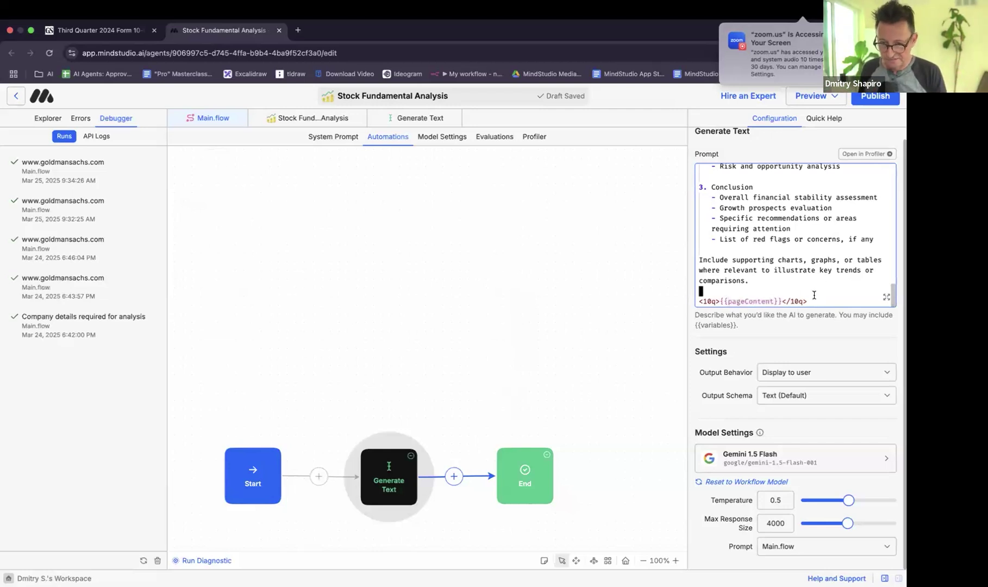
pyautogui.doubleClick(745, 301)
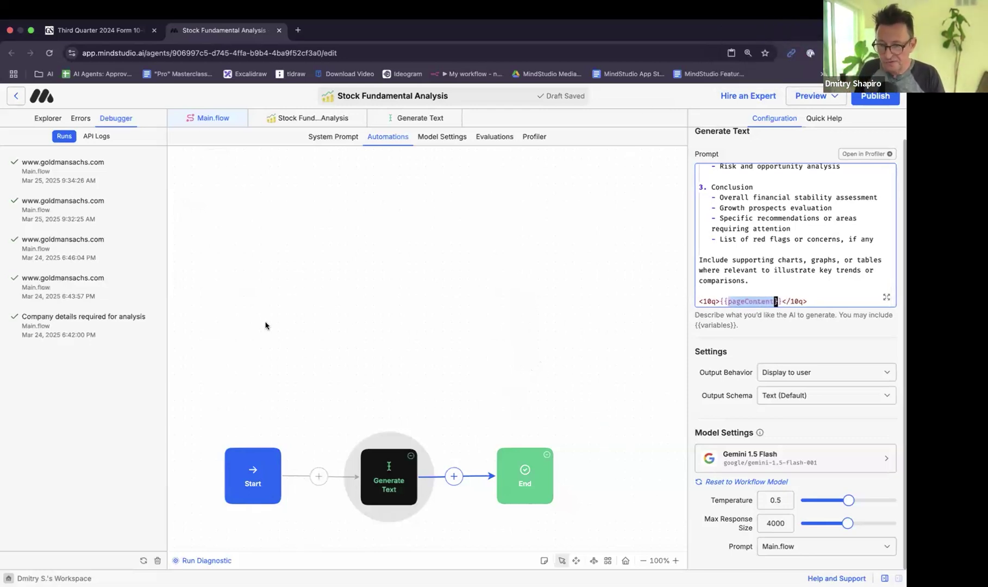
pyautogui.scroll(-3, 546, 389)
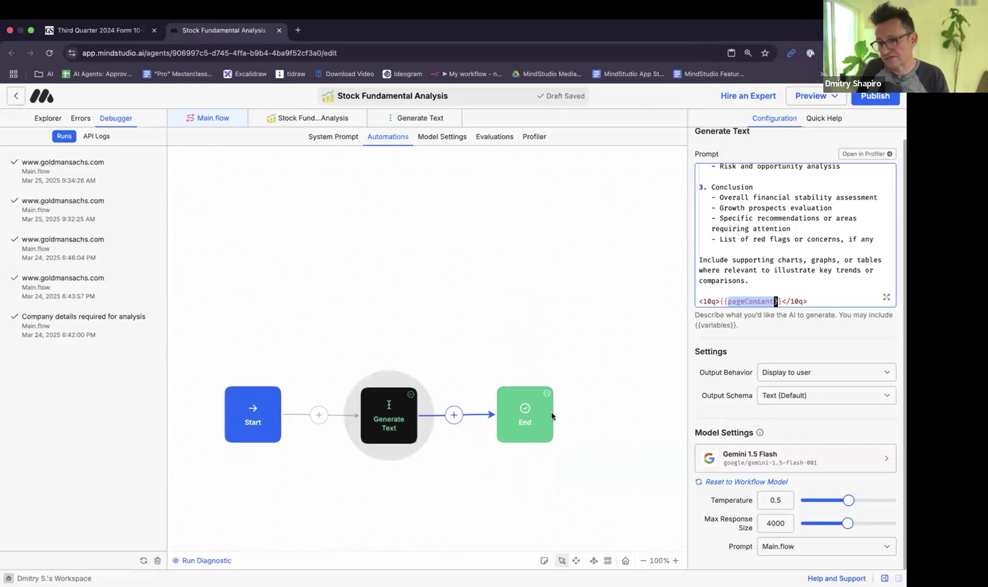
pyautogui.click(398, 414)
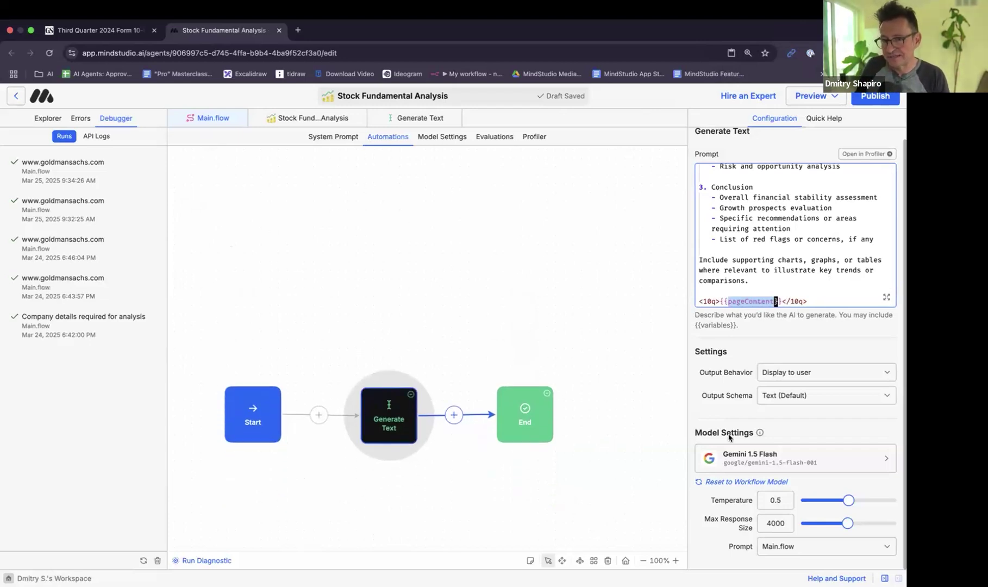
pyautogui.click(264, 422)
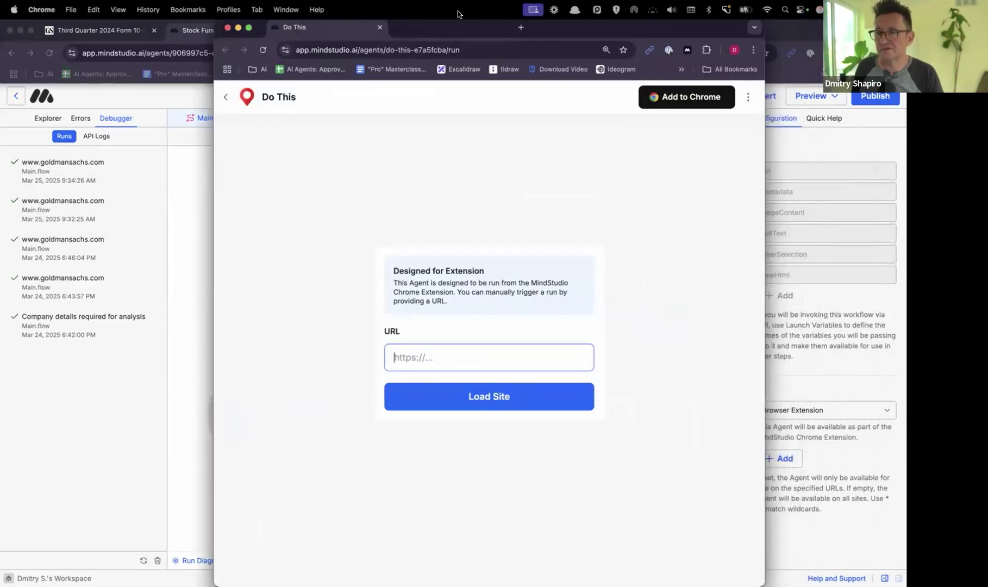
# Move the Do This agent's page into the main browser window and look through its agent options.
pyautogui.moveTo(320, 26); pyautogui.dragTo(334, 34)
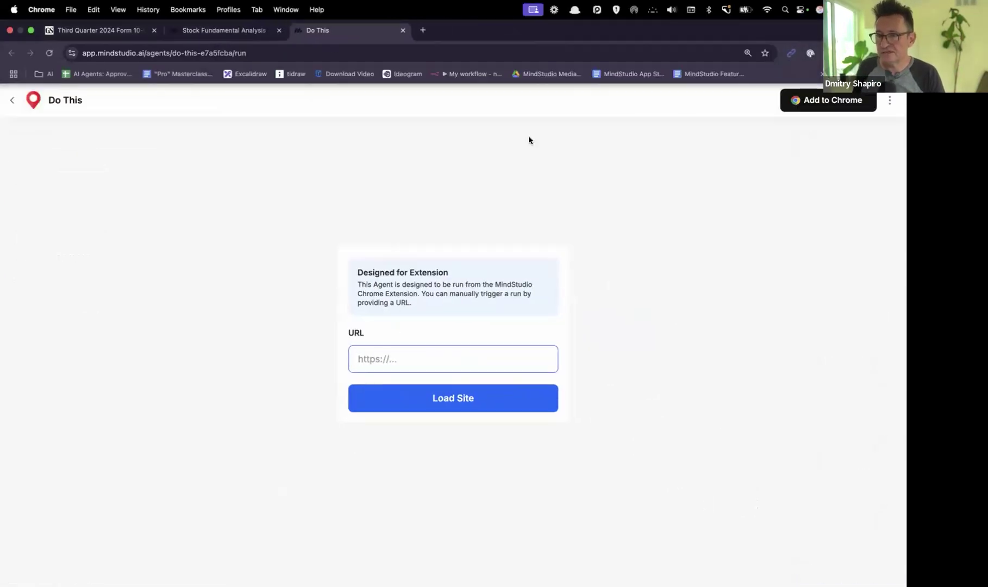
pyautogui.click(891, 101)
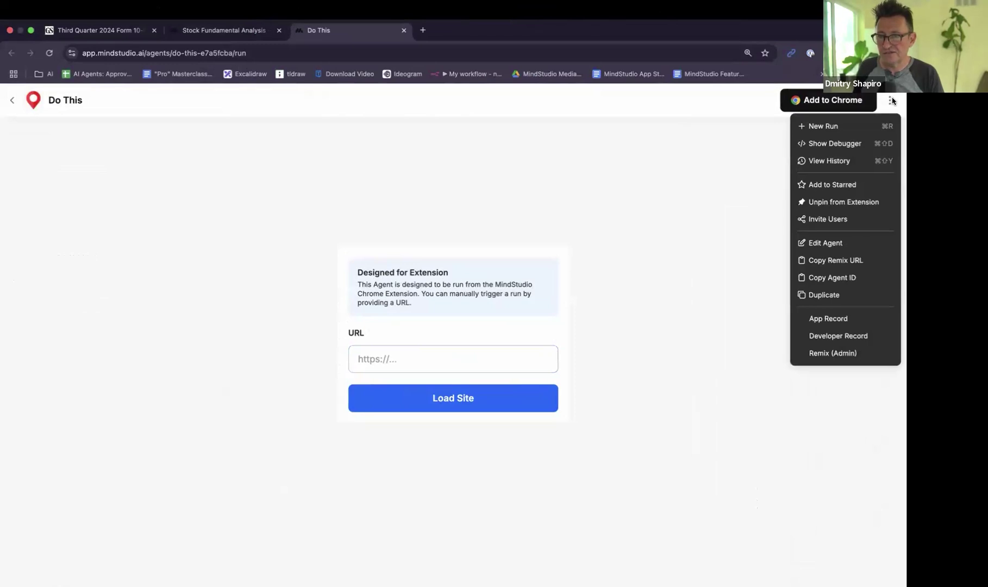
pyautogui.click(892, 100)
# On the Third Quarter 2024 Form 10-Q, close the Stock Fundamental Analysis run and launch the Do This agent.
pyautogui.click(98, 30)
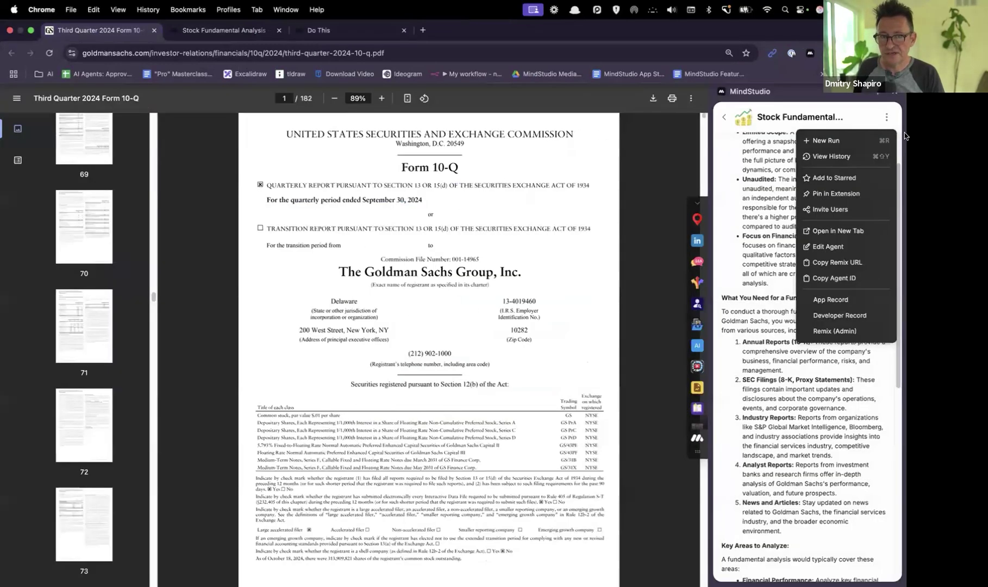
pyautogui.click(893, 98)
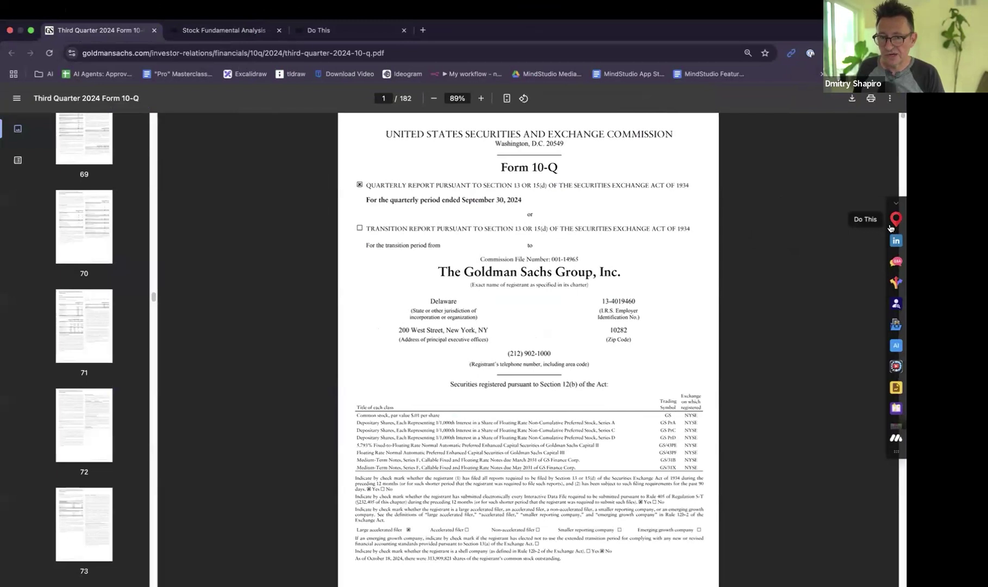
pyautogui.click(892, 224)
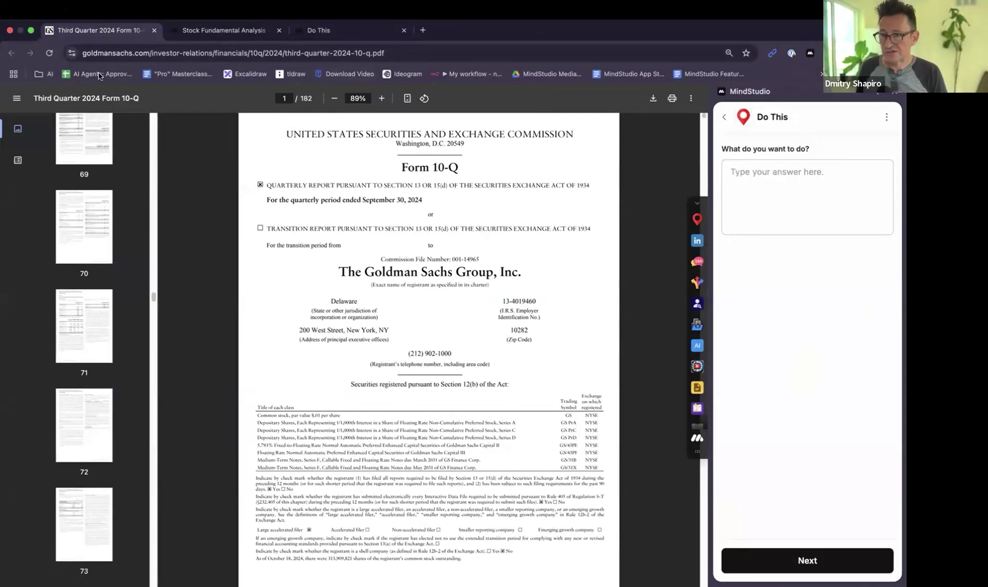
# Review the Generate Text prompt of the Stock Fundamental Analysis agent, from its opening instructions to the management discussion section.
pyautogui.click(296, 30)
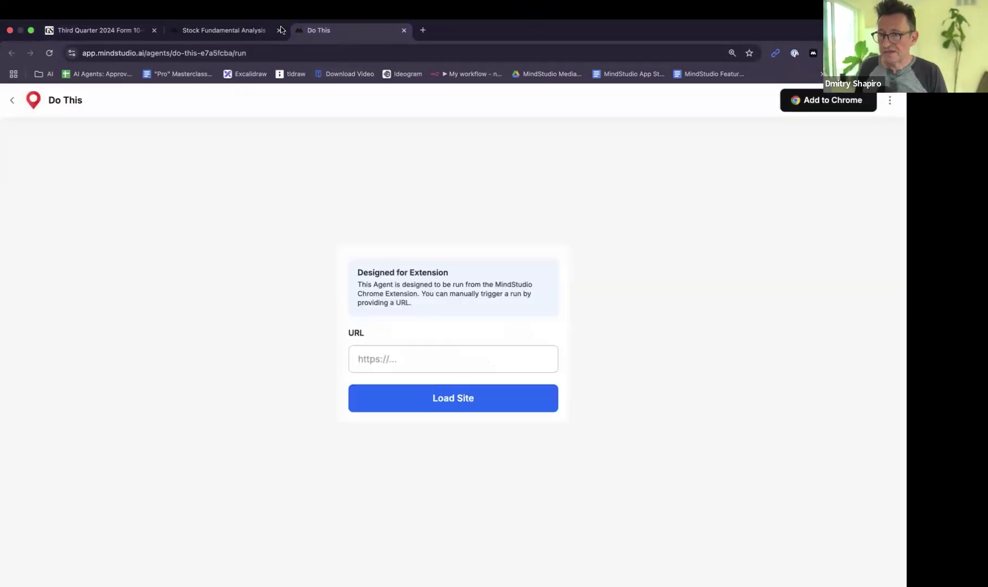
pyautogui.click(245, 28)
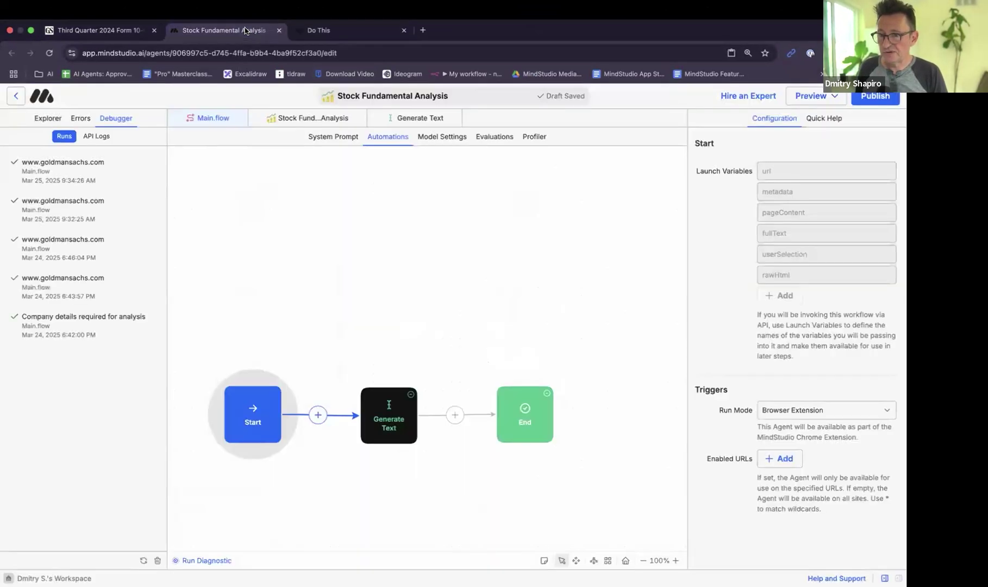
pyautogui.click(394, 422)
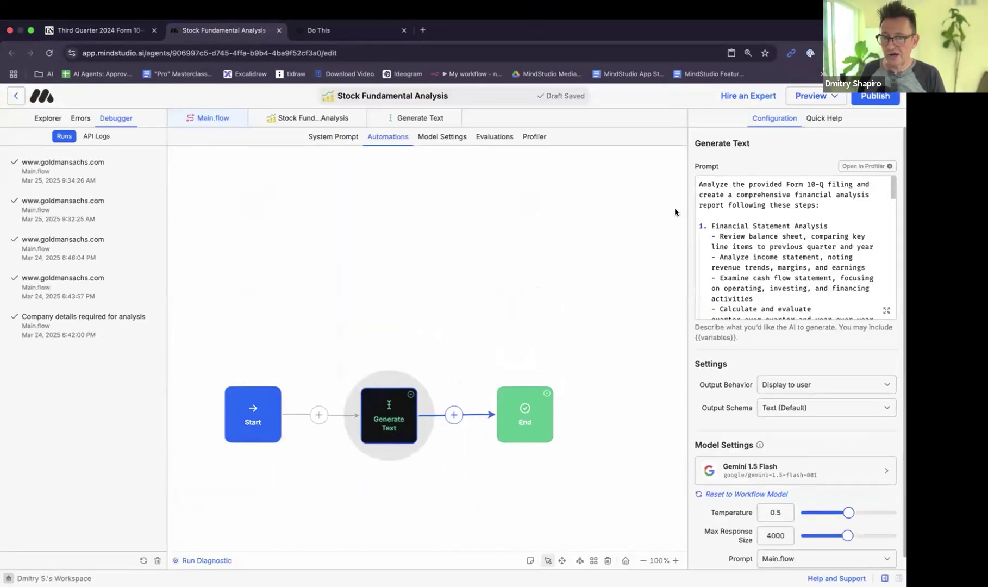
pyautogui.moveTo(699, 184); pyautogui.dragTo(767, 314)
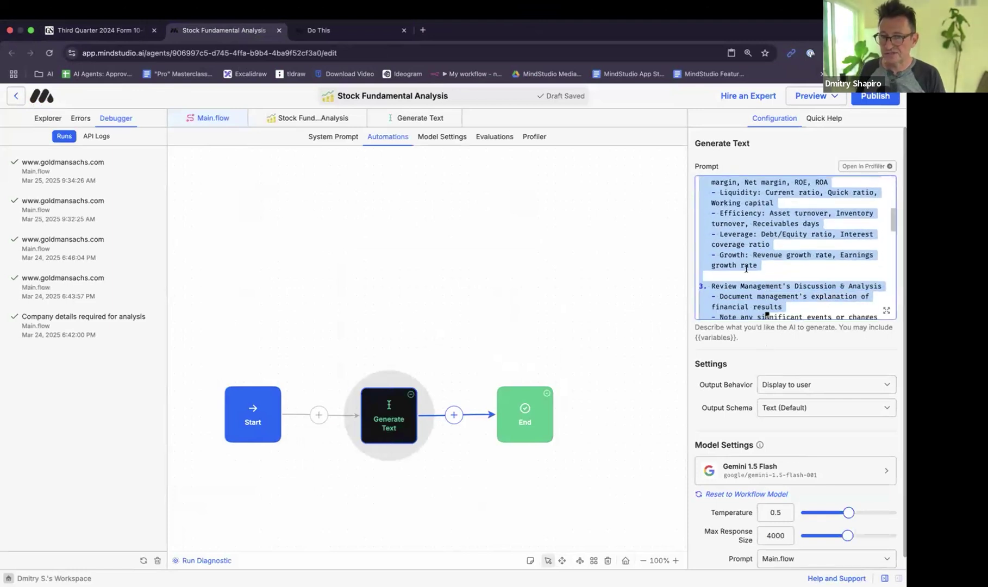
pyautogui.click(746, 268)
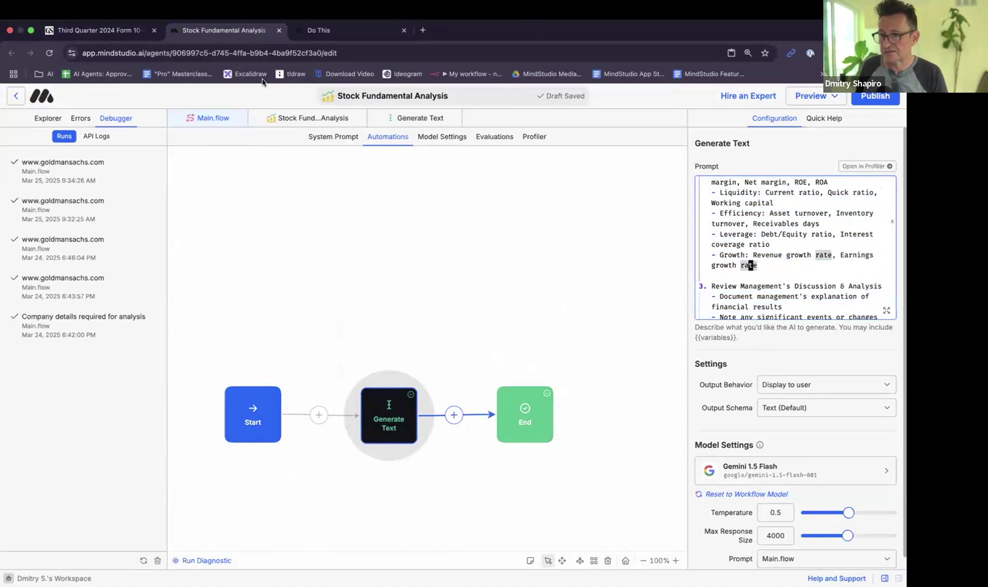
# Open the Do This agent for editing from its run page.
pyautogui.click(352, 28)
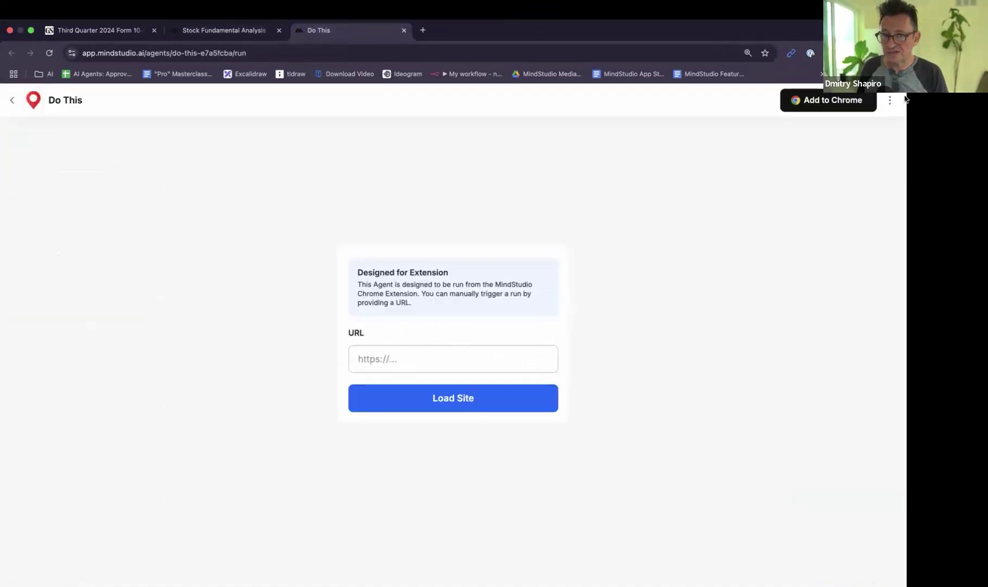
pyautogui.click(889, 101)
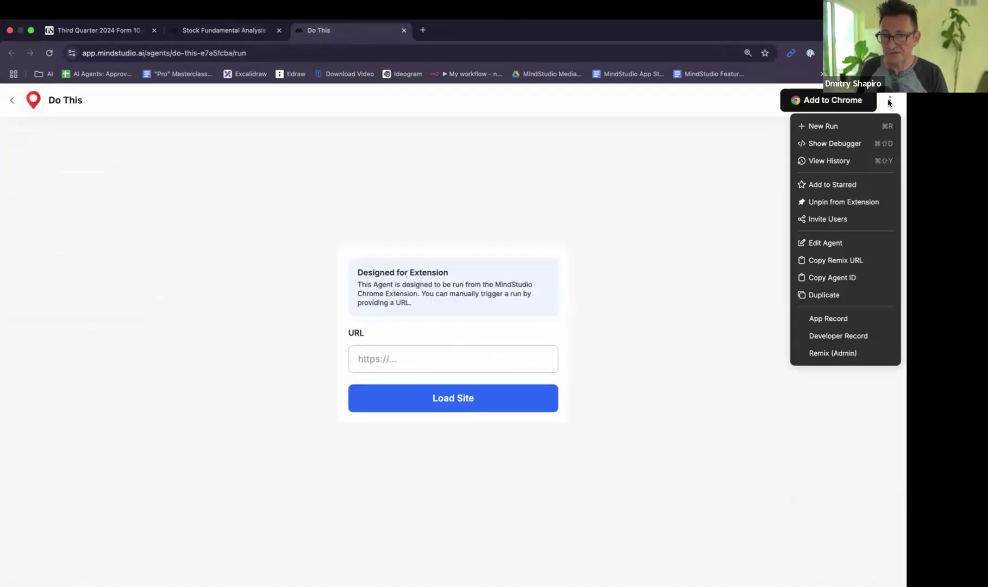
pyautogui.click(832, 243)
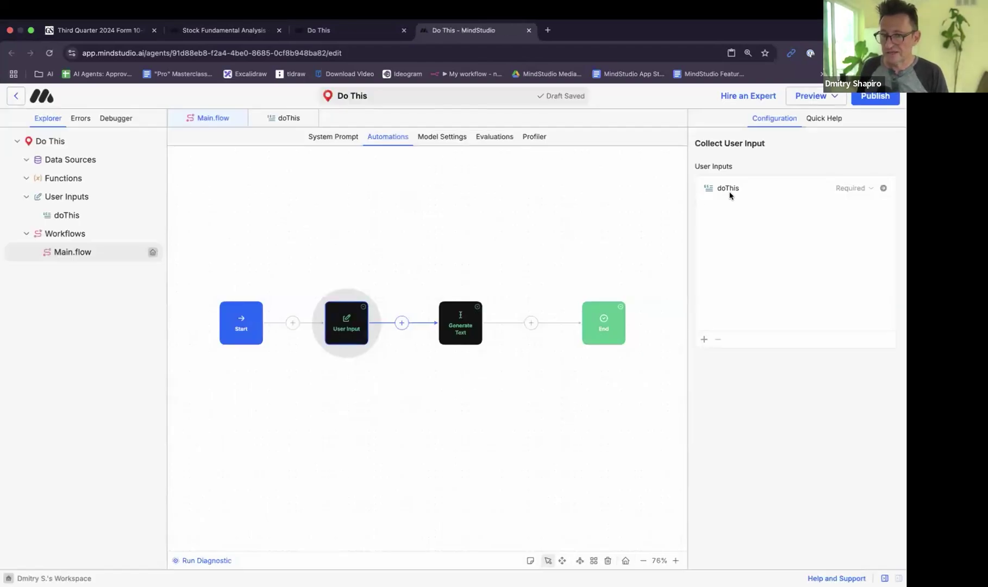
# Inspect the doThis user input's settings and how the Generate Text prompt uses the doThis and pageContent variables.
pyautogui.click(50, 218)
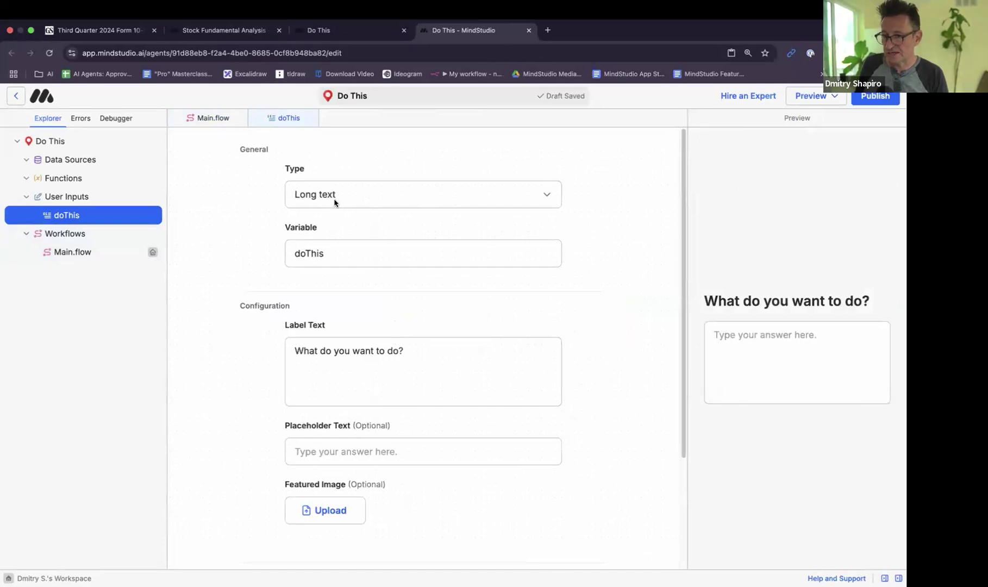
pyautogui.click(335, 256)
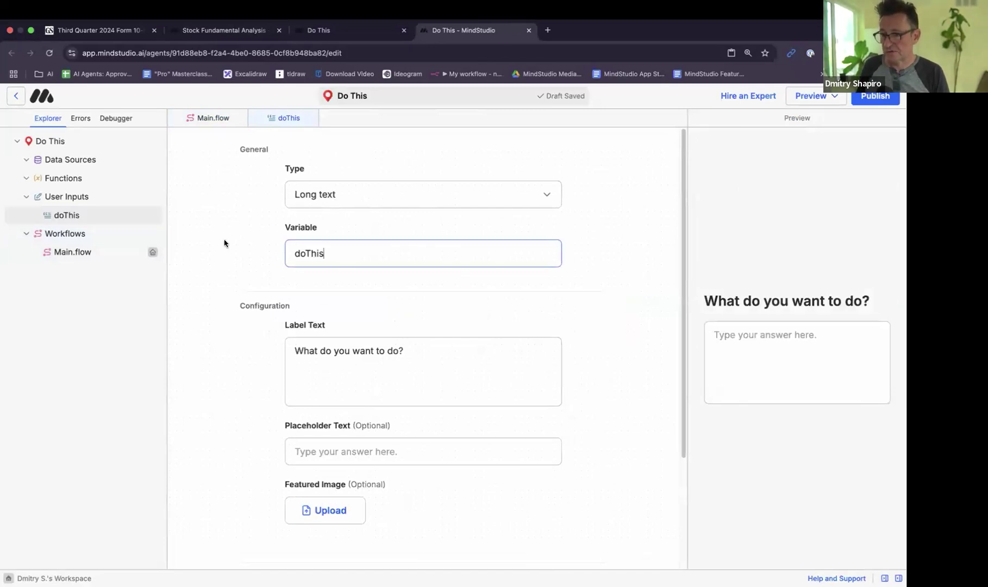
pyautogui.click(209, 119)
pyautogui.click(462, 324)
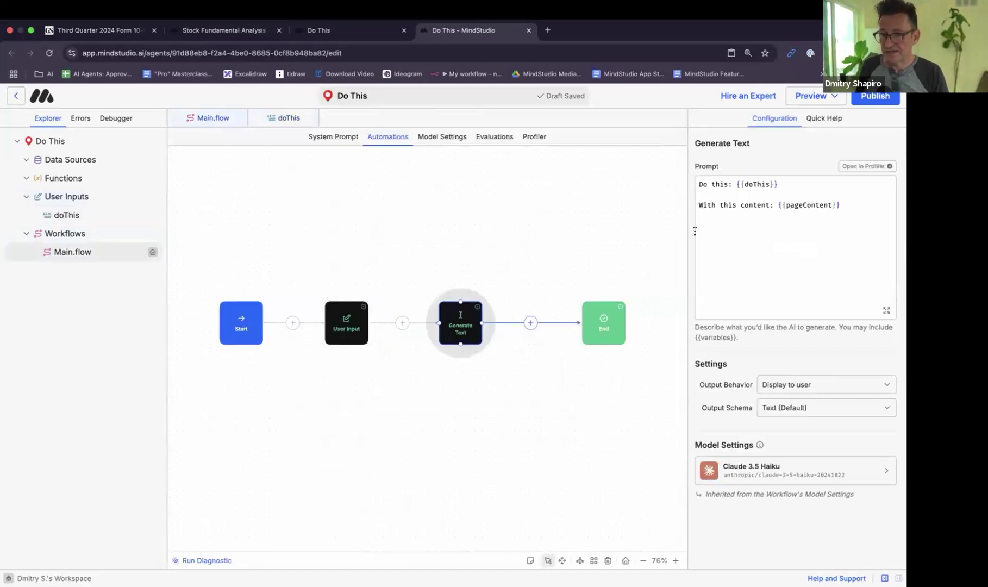
pyautogui.doubleClick(812, 205)
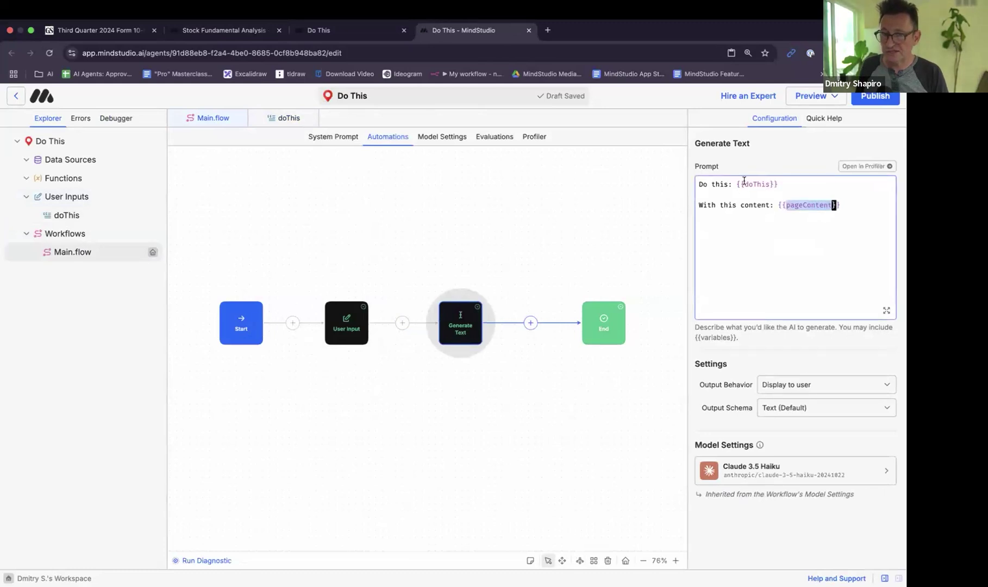
pyautogui.doubleClick(746, 184)
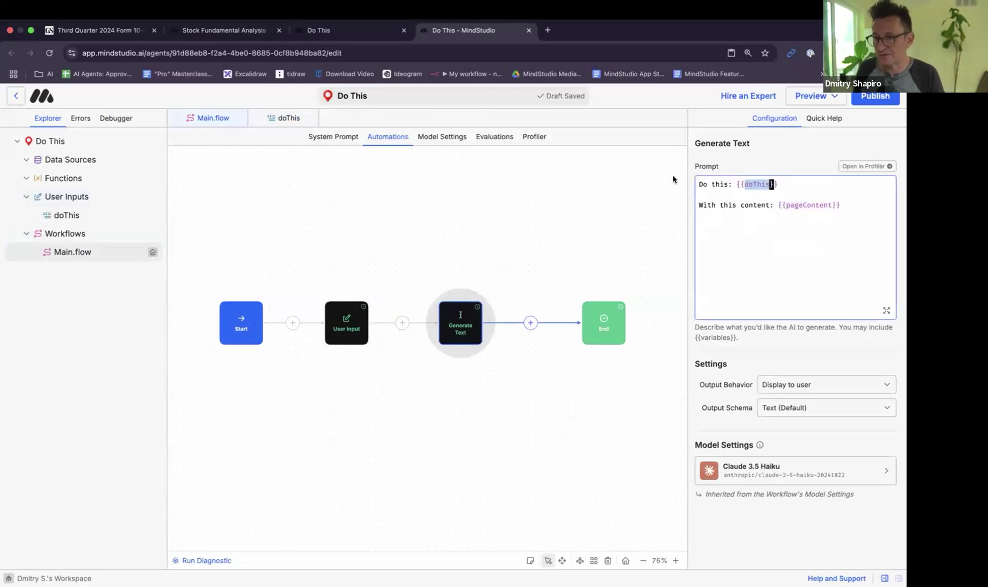
# Run the Do This agent on the Third Quarter 2024 Form 10-Q with the request "Extract all people mentioned.".
pyautogui.click(184, 24)
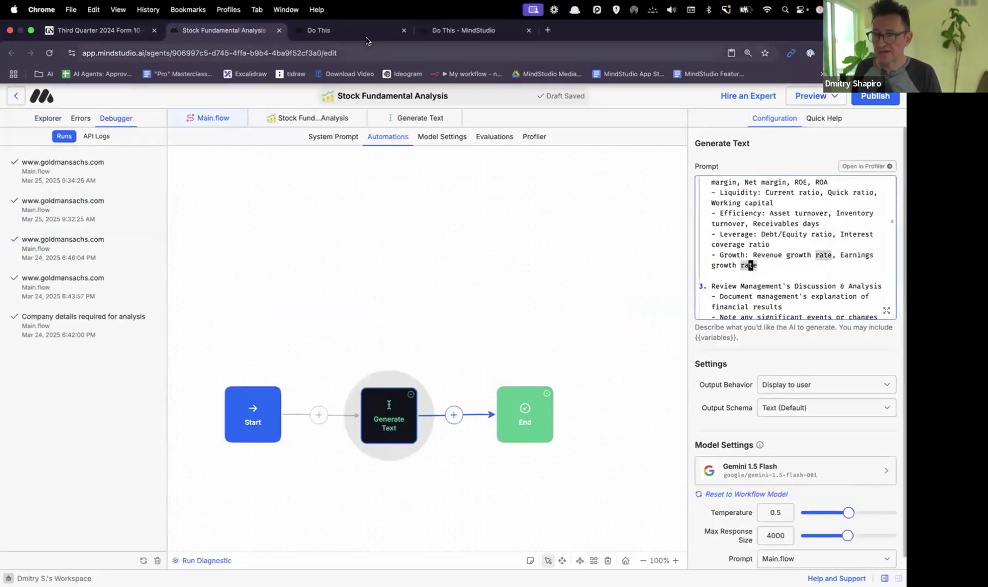
pyautogui.click(98, 30)
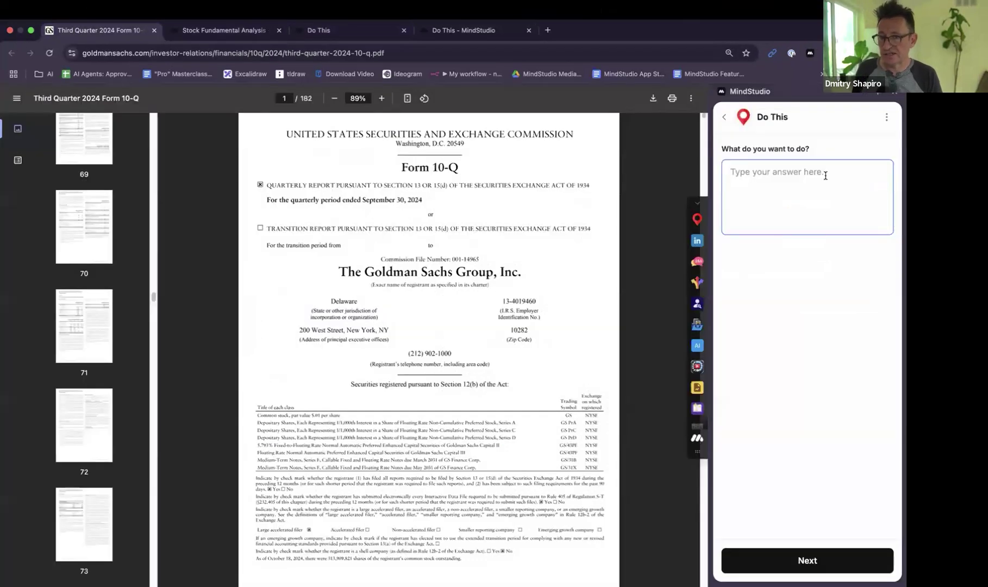
pyautogui.write('Do a fu')
pyautogui.press('super+BackSpace')
pyautogui.write('Extract al')
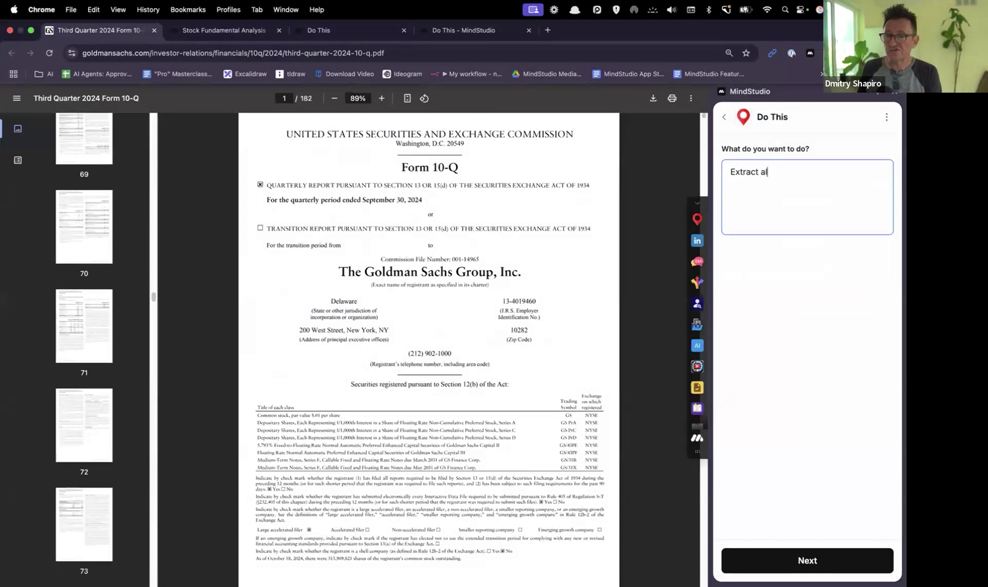
pyautogui.write('l people mentioned.')
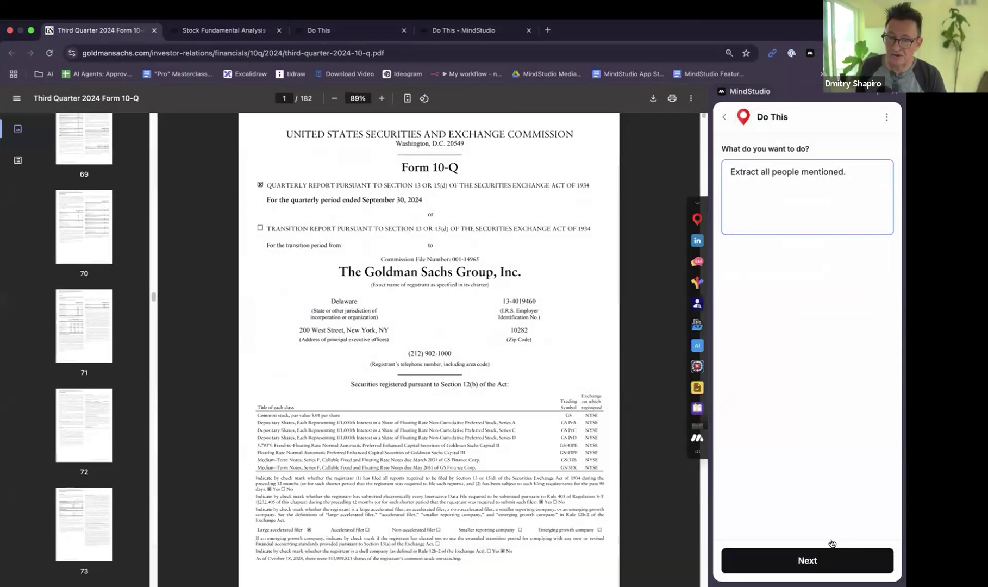
pyautogui.click(813, 556)
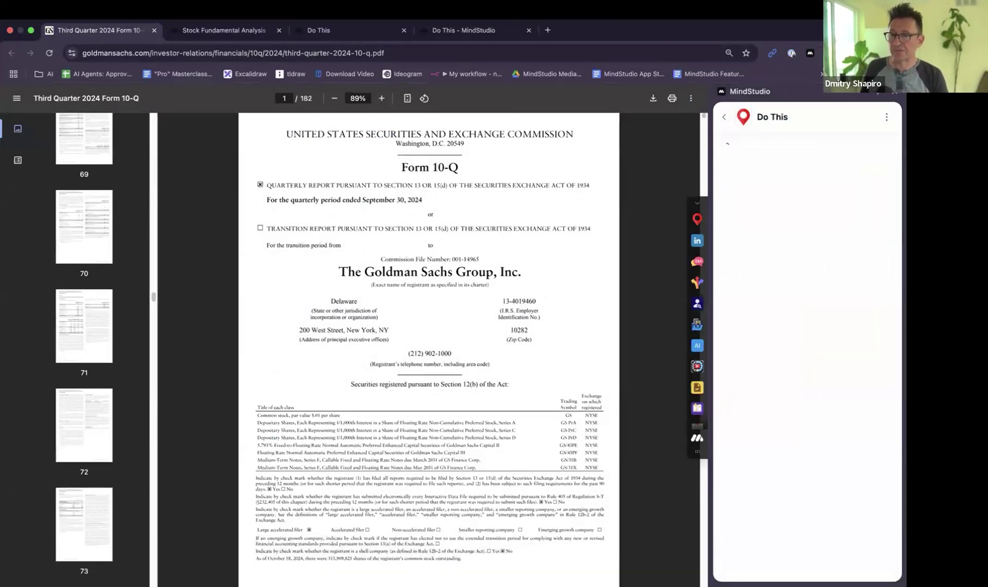
# Return to the Do This workflow and move the User Input block above the line between Start and Generate Text.
pyautogui.click(370, 31)
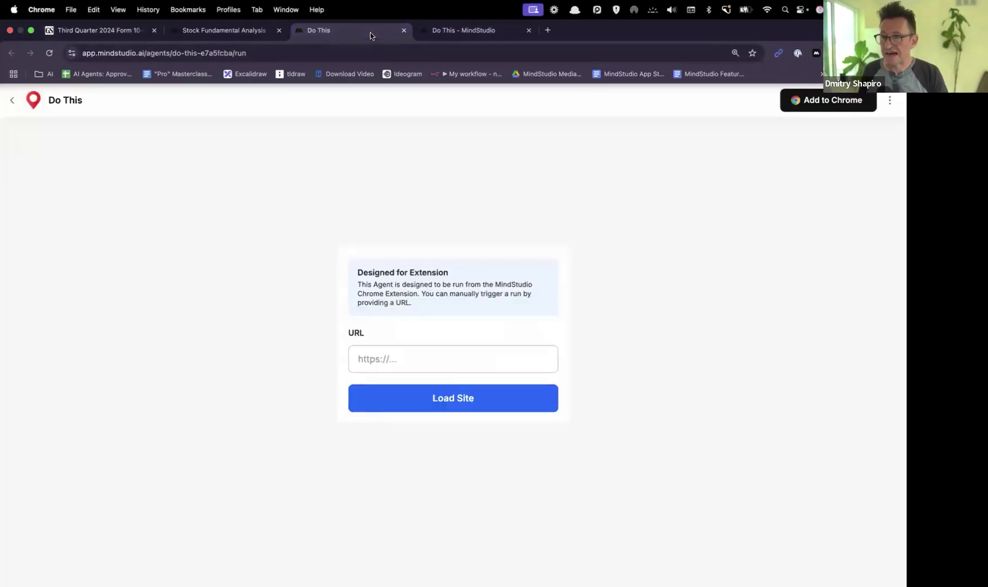
pyautogui.click(477, 34)
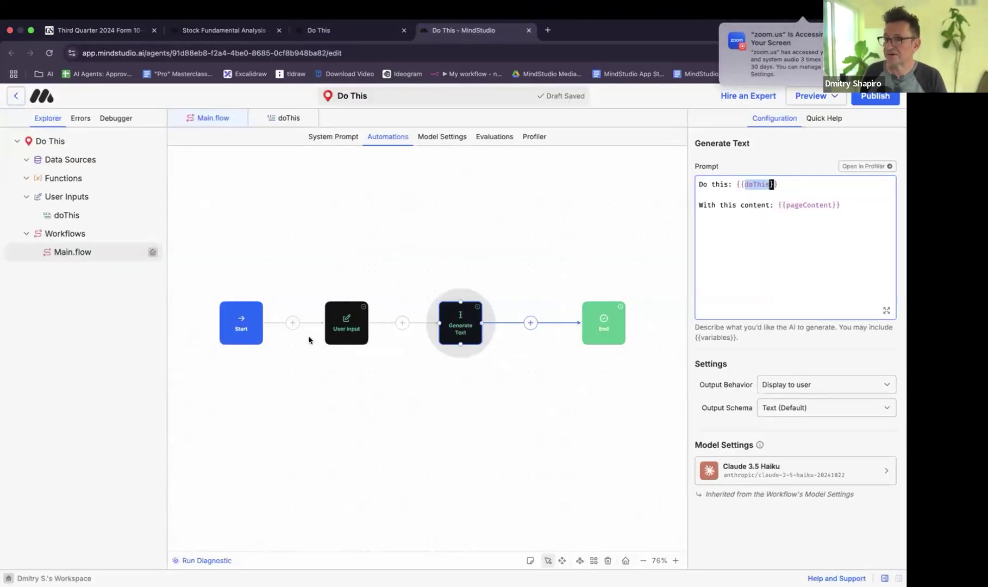
pyautogui.click(346, 330)
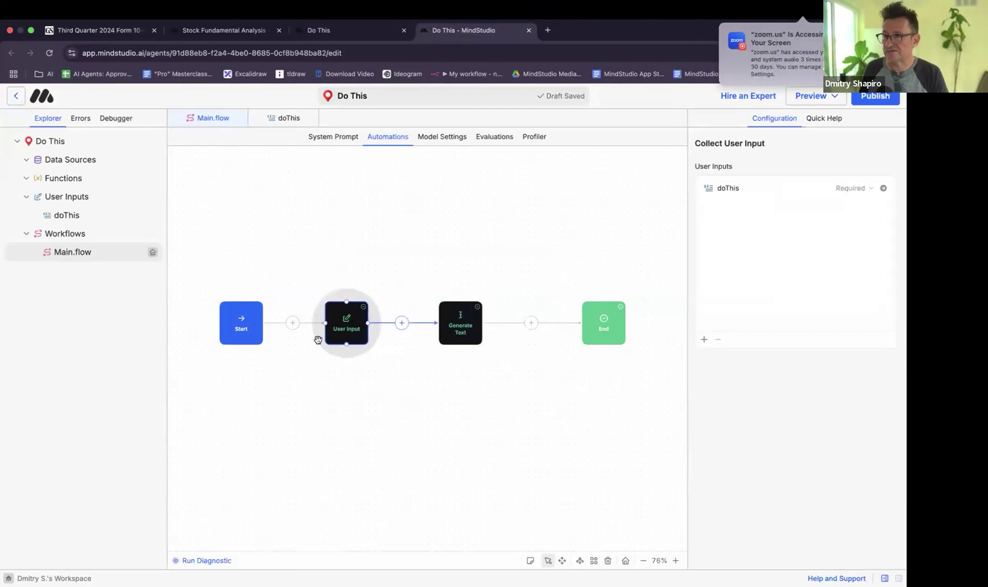
pyautogui.moveTo(348, 305); pyautogui.dragTo(344, 257)
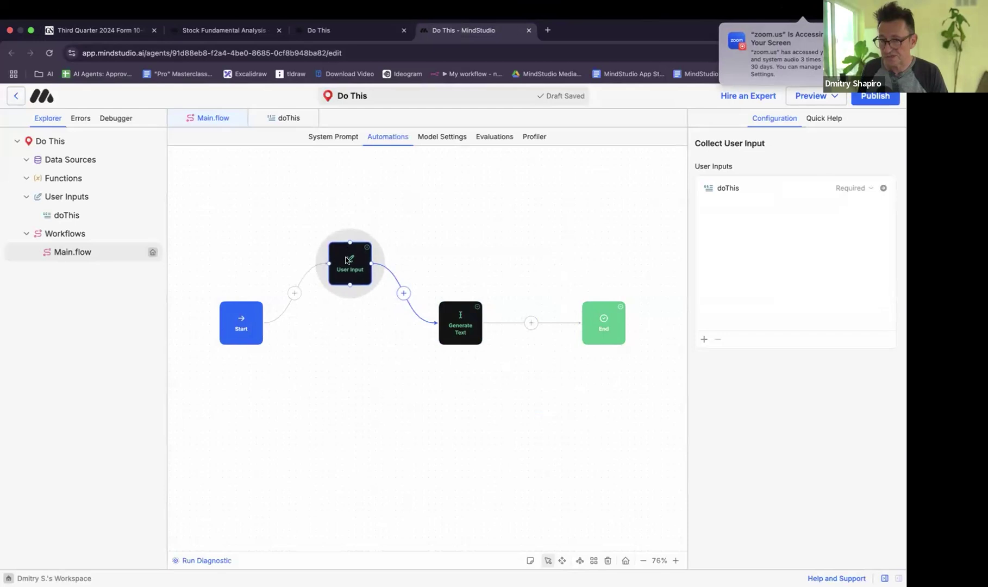